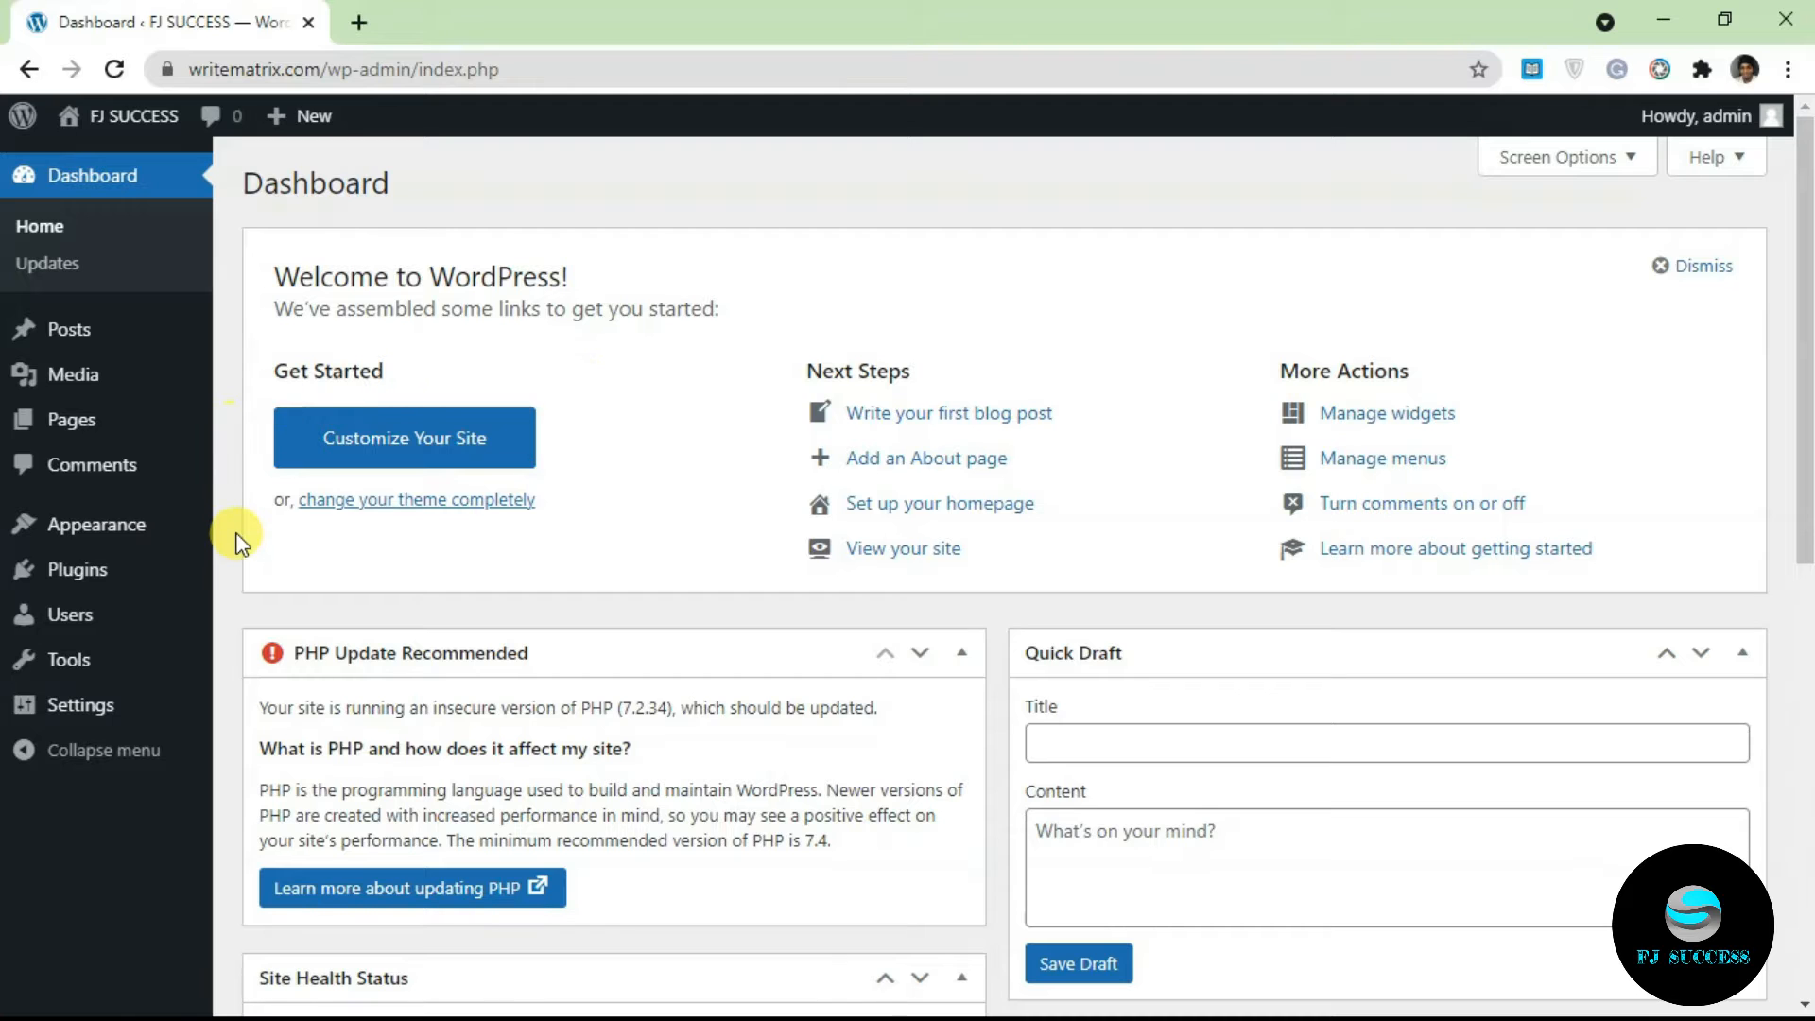
Step: Go to Plugins > Add New from the admin sidebar
mouse_move(142, 567)
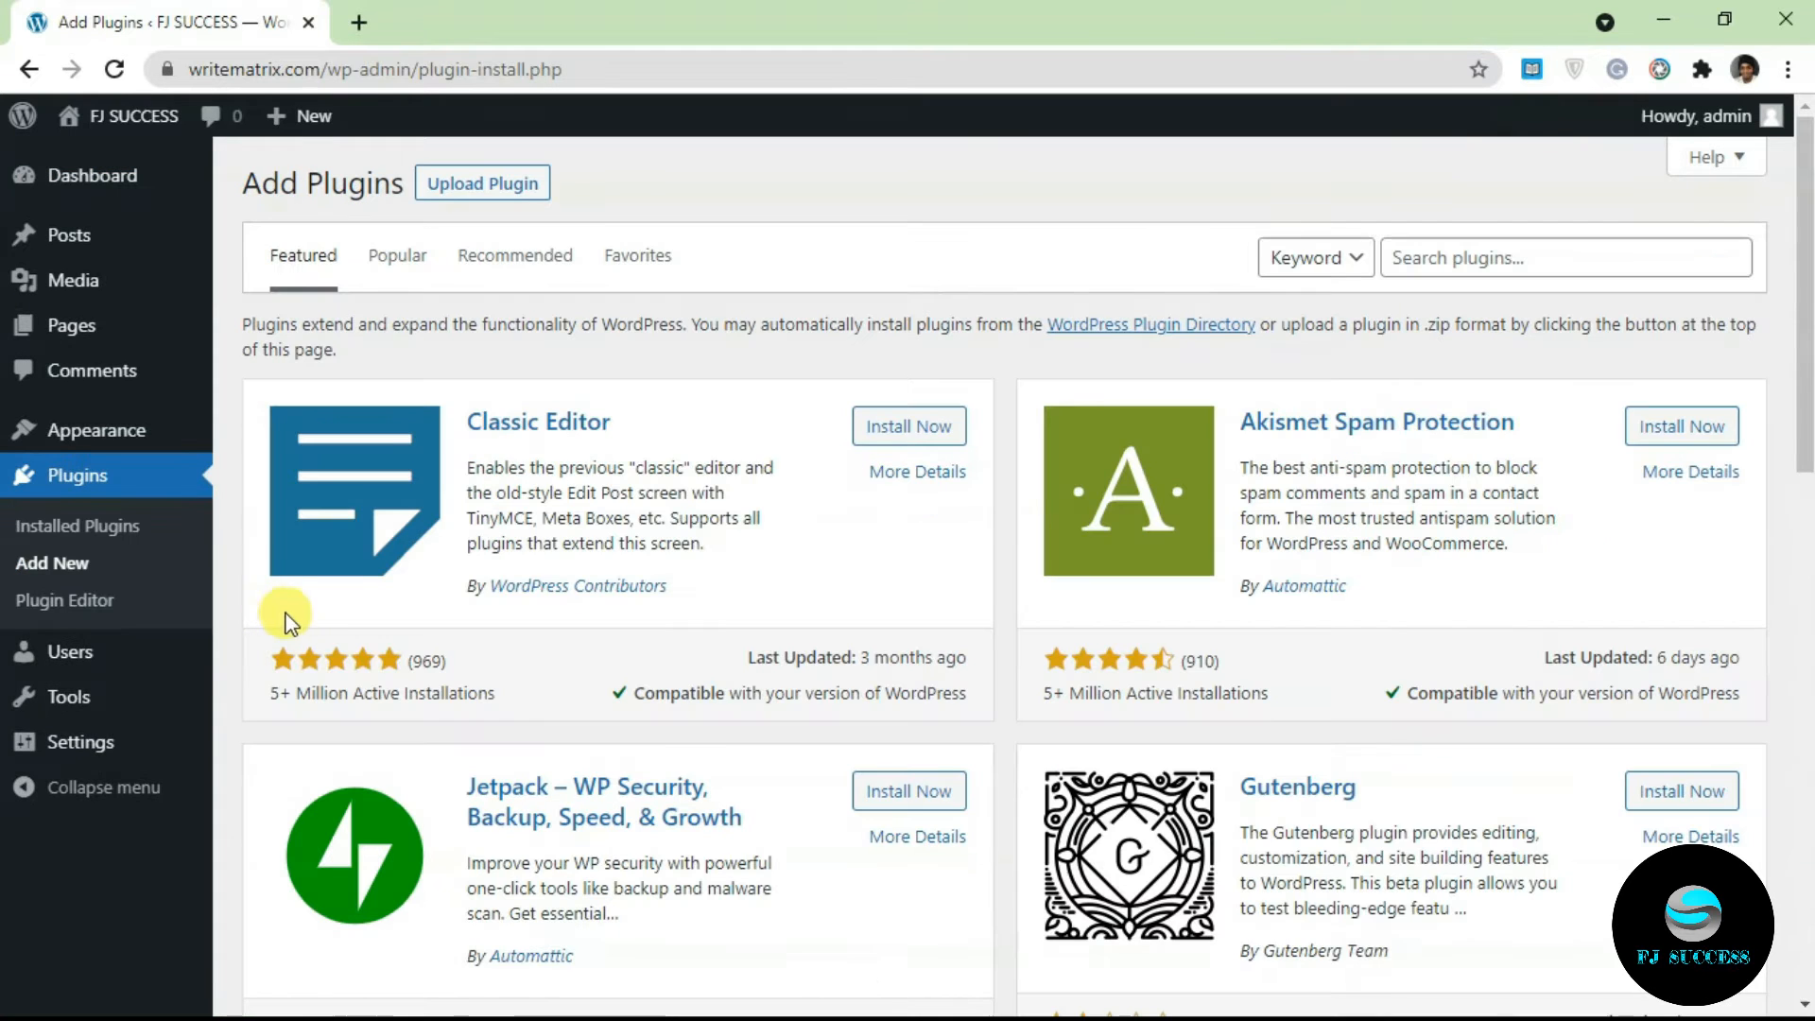
Step: Search the plugin directory for 'rank maths' and activate Rank Math SEO
click(1471, 265)
text(ran)
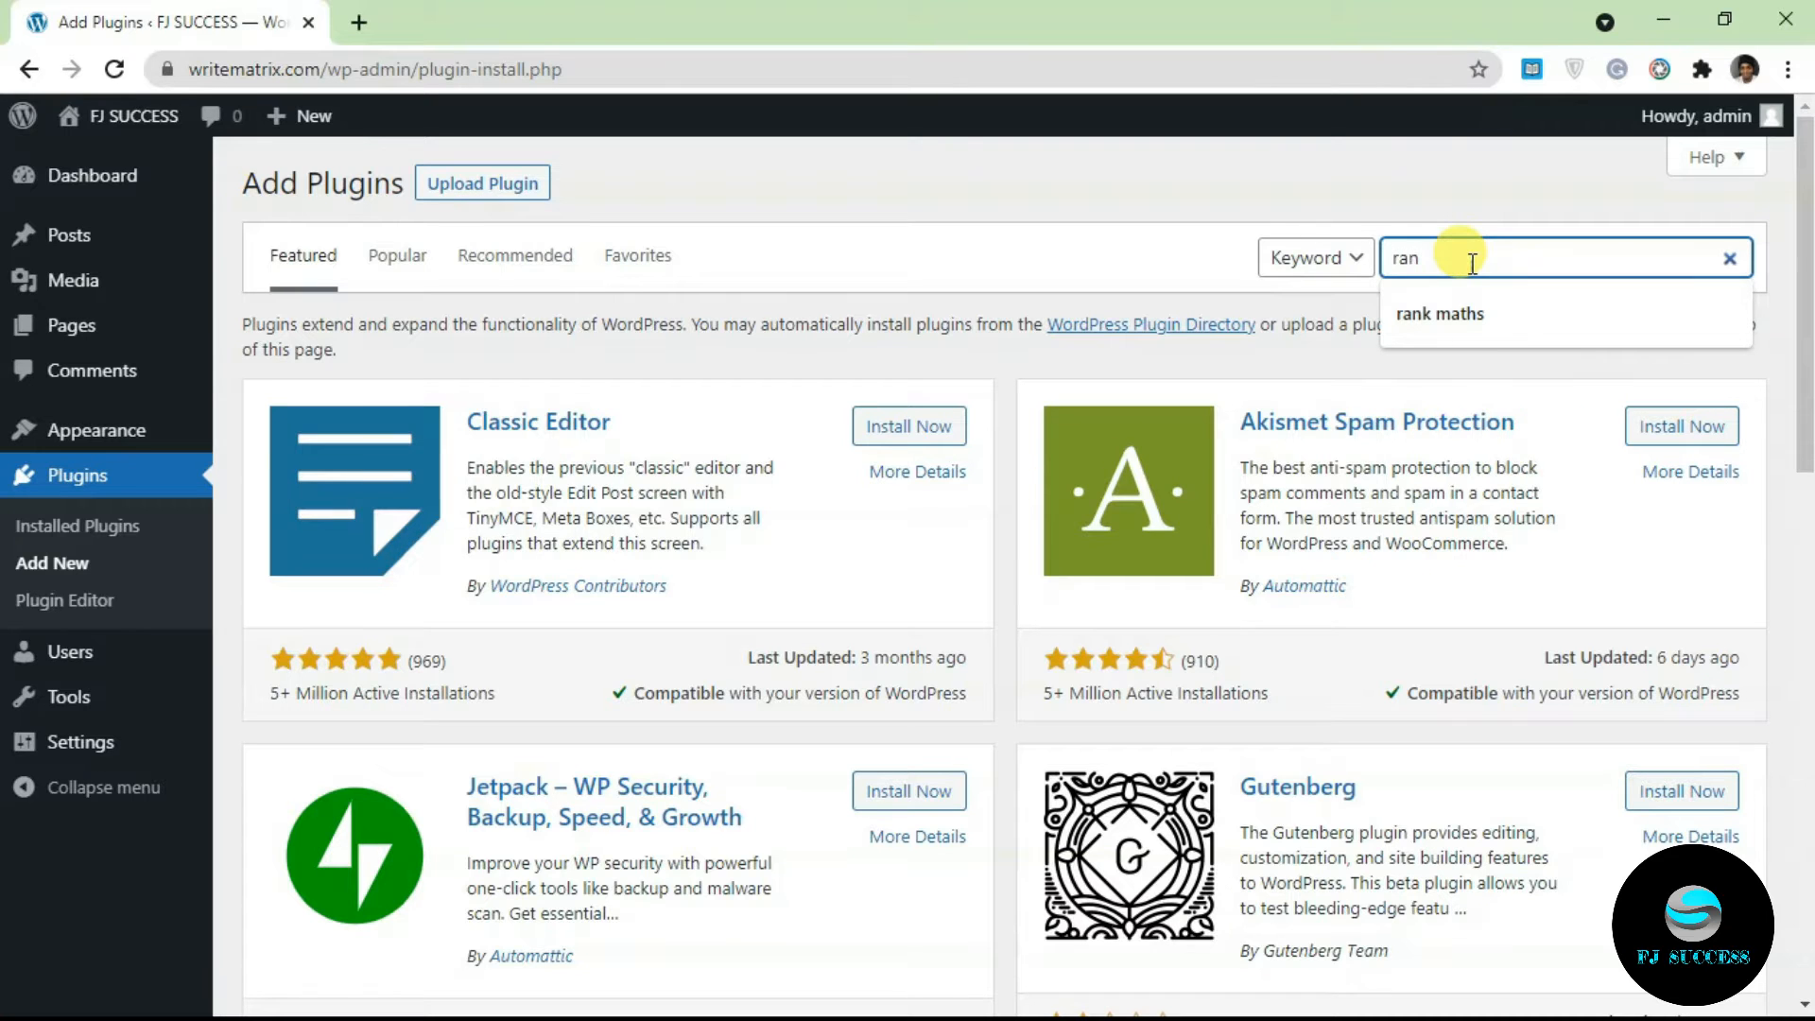
text(k maths)
click(1297, 314)
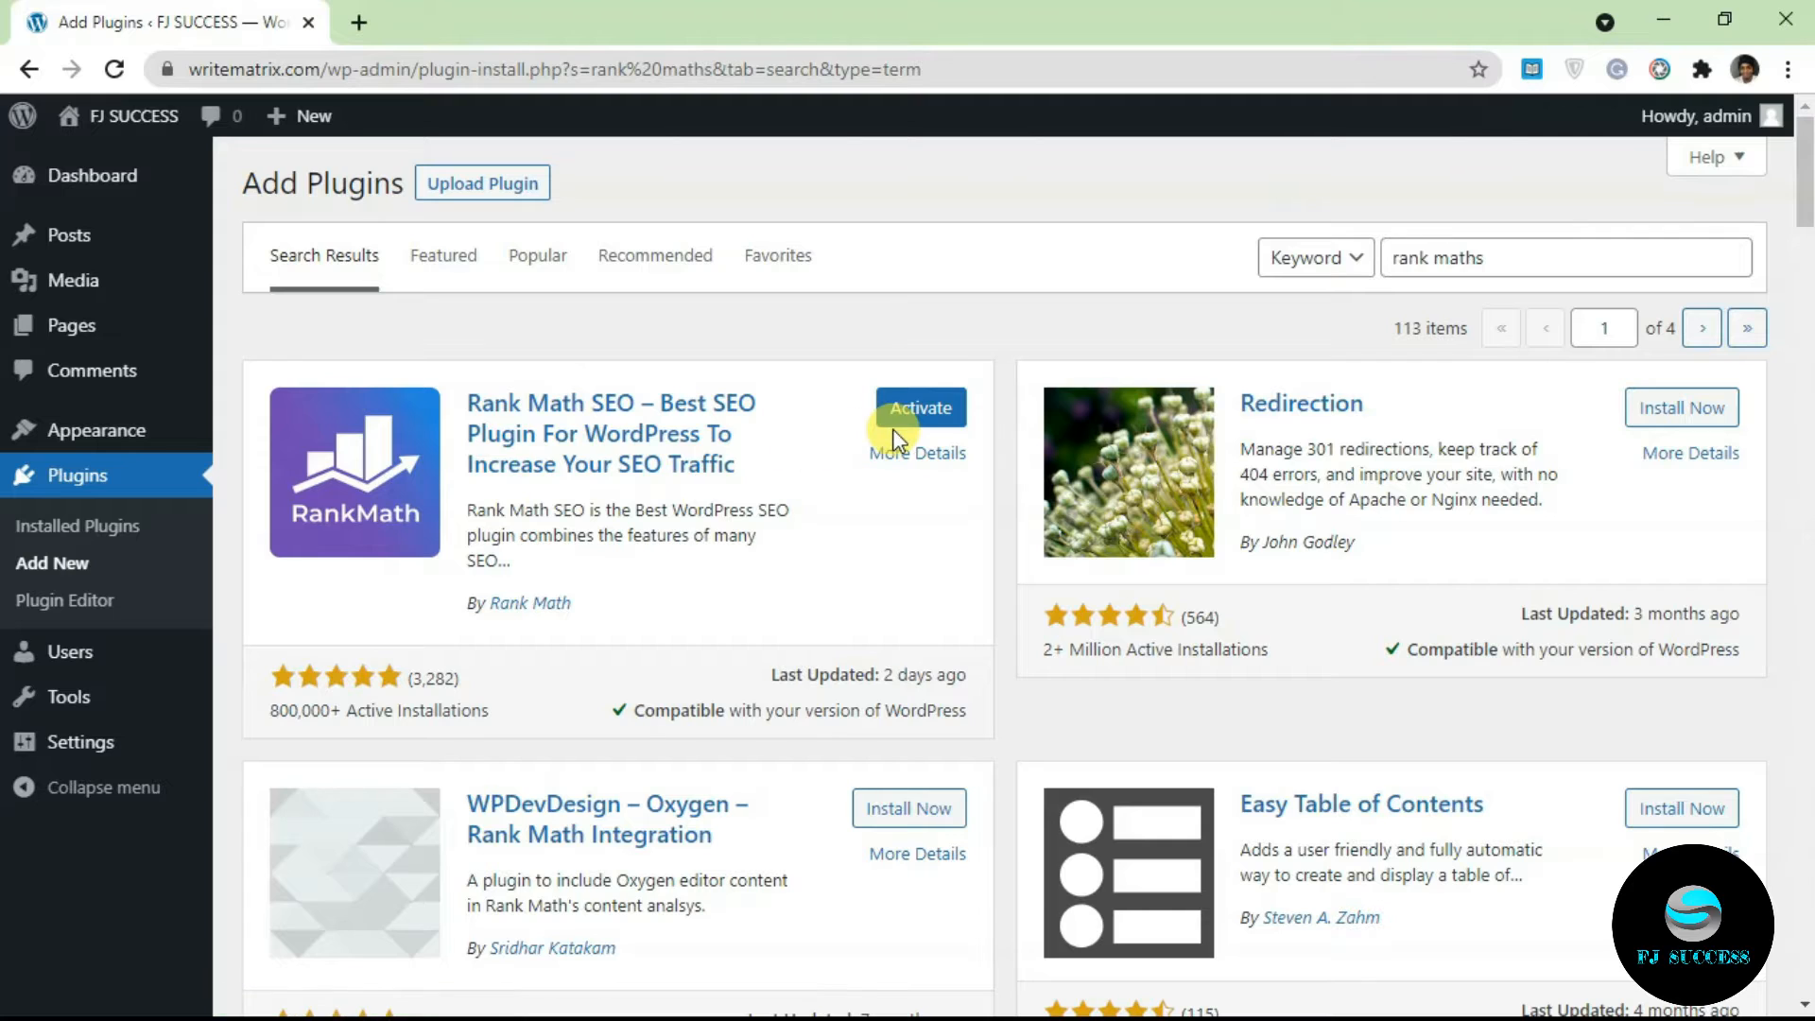
click(944, 407)
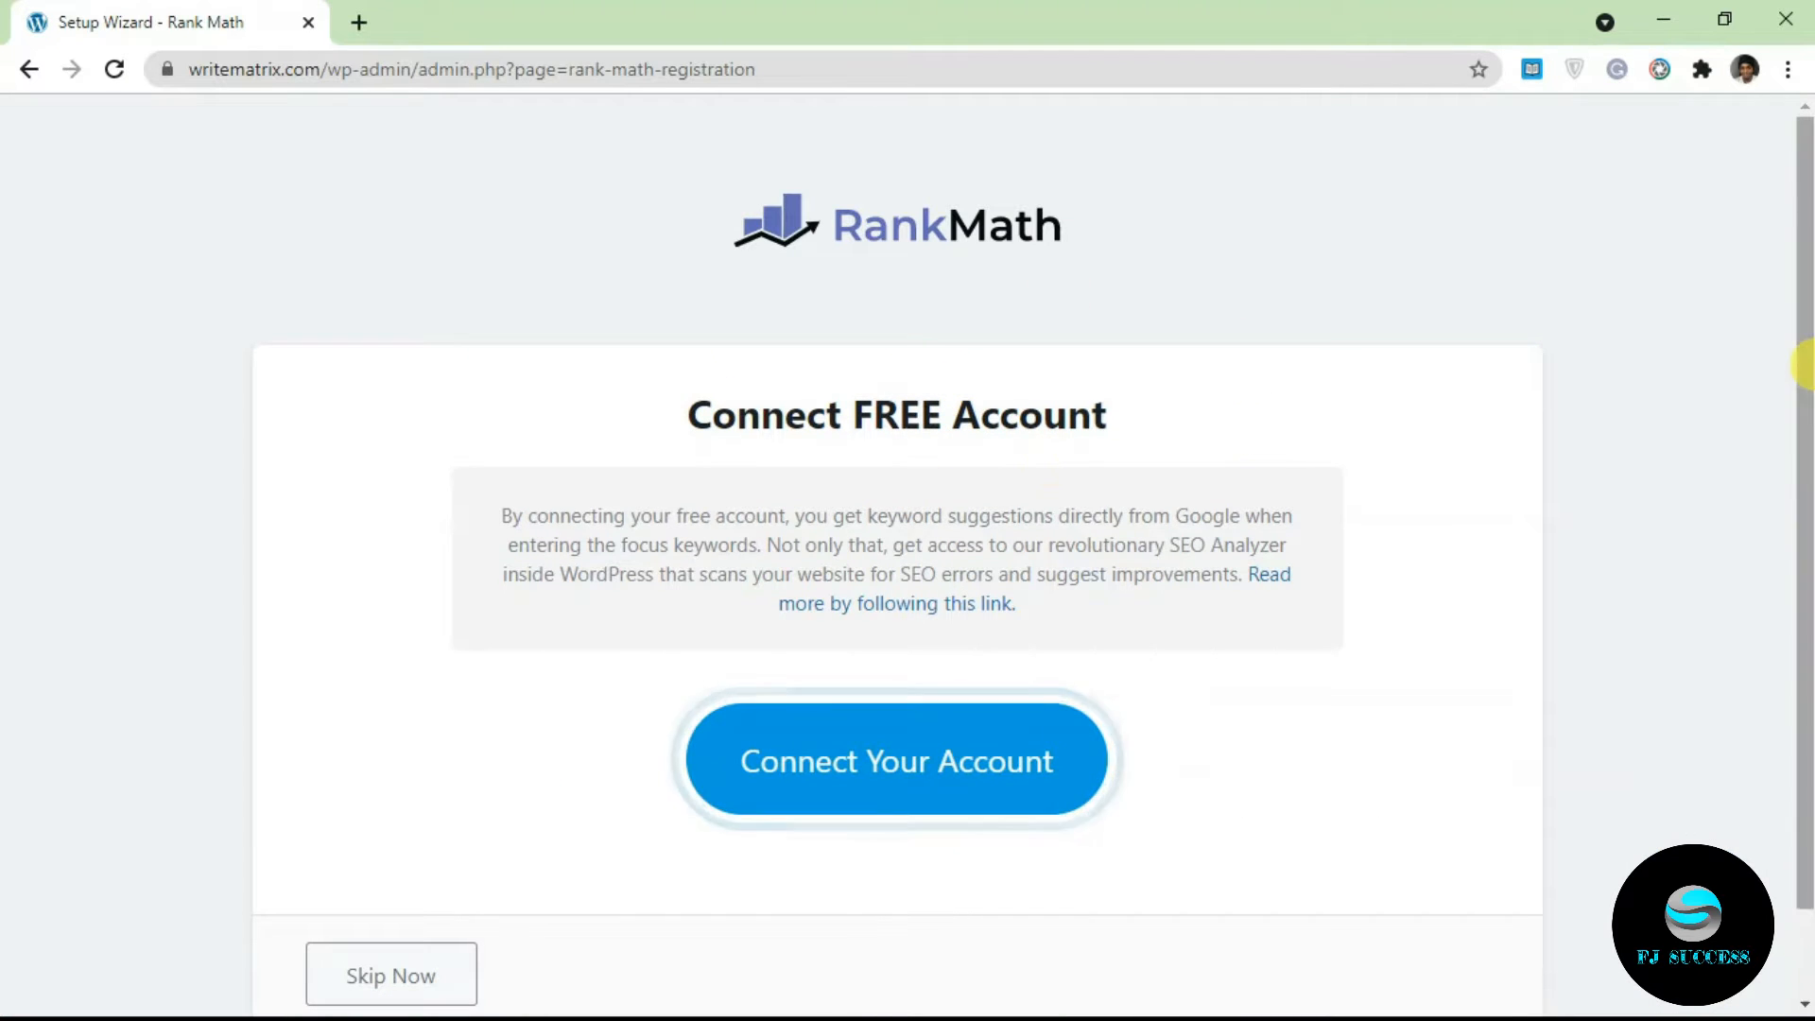
Step: Connect a free Rank Math account via Google login after accepting the terms, then activate the Free Plan
scroll(1803, 357, down, 1)
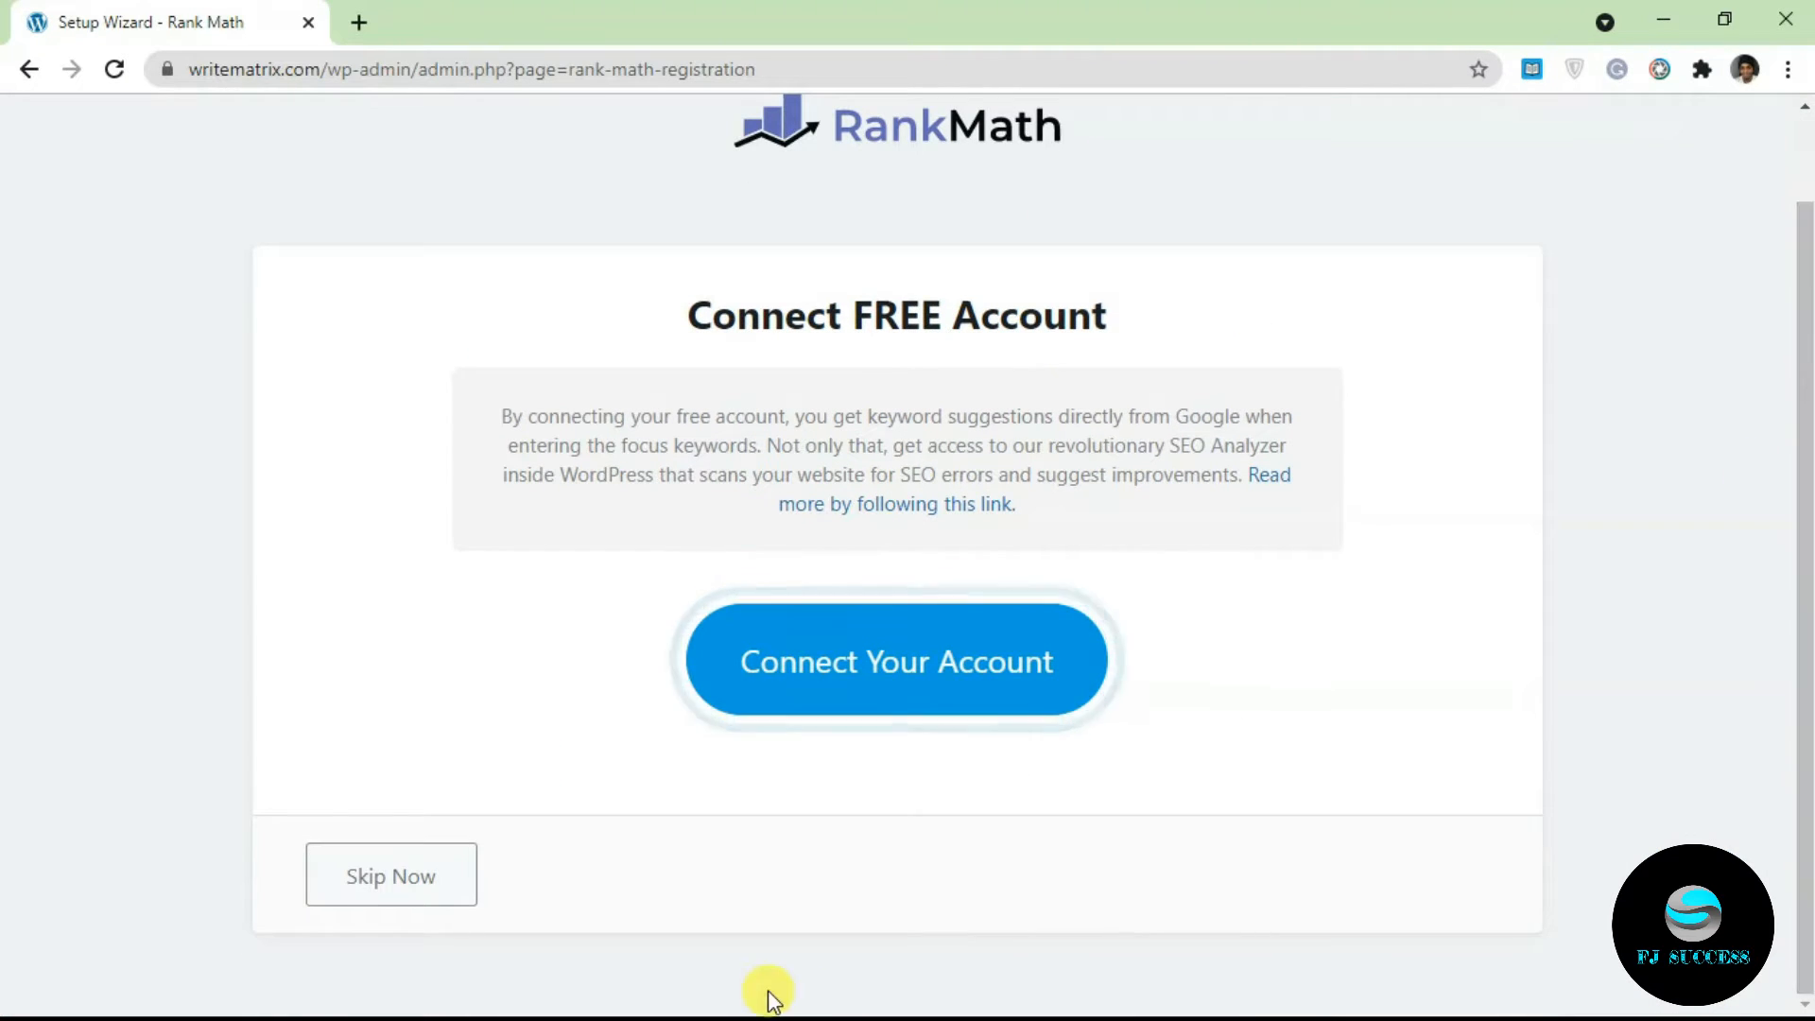
click(954, 692)
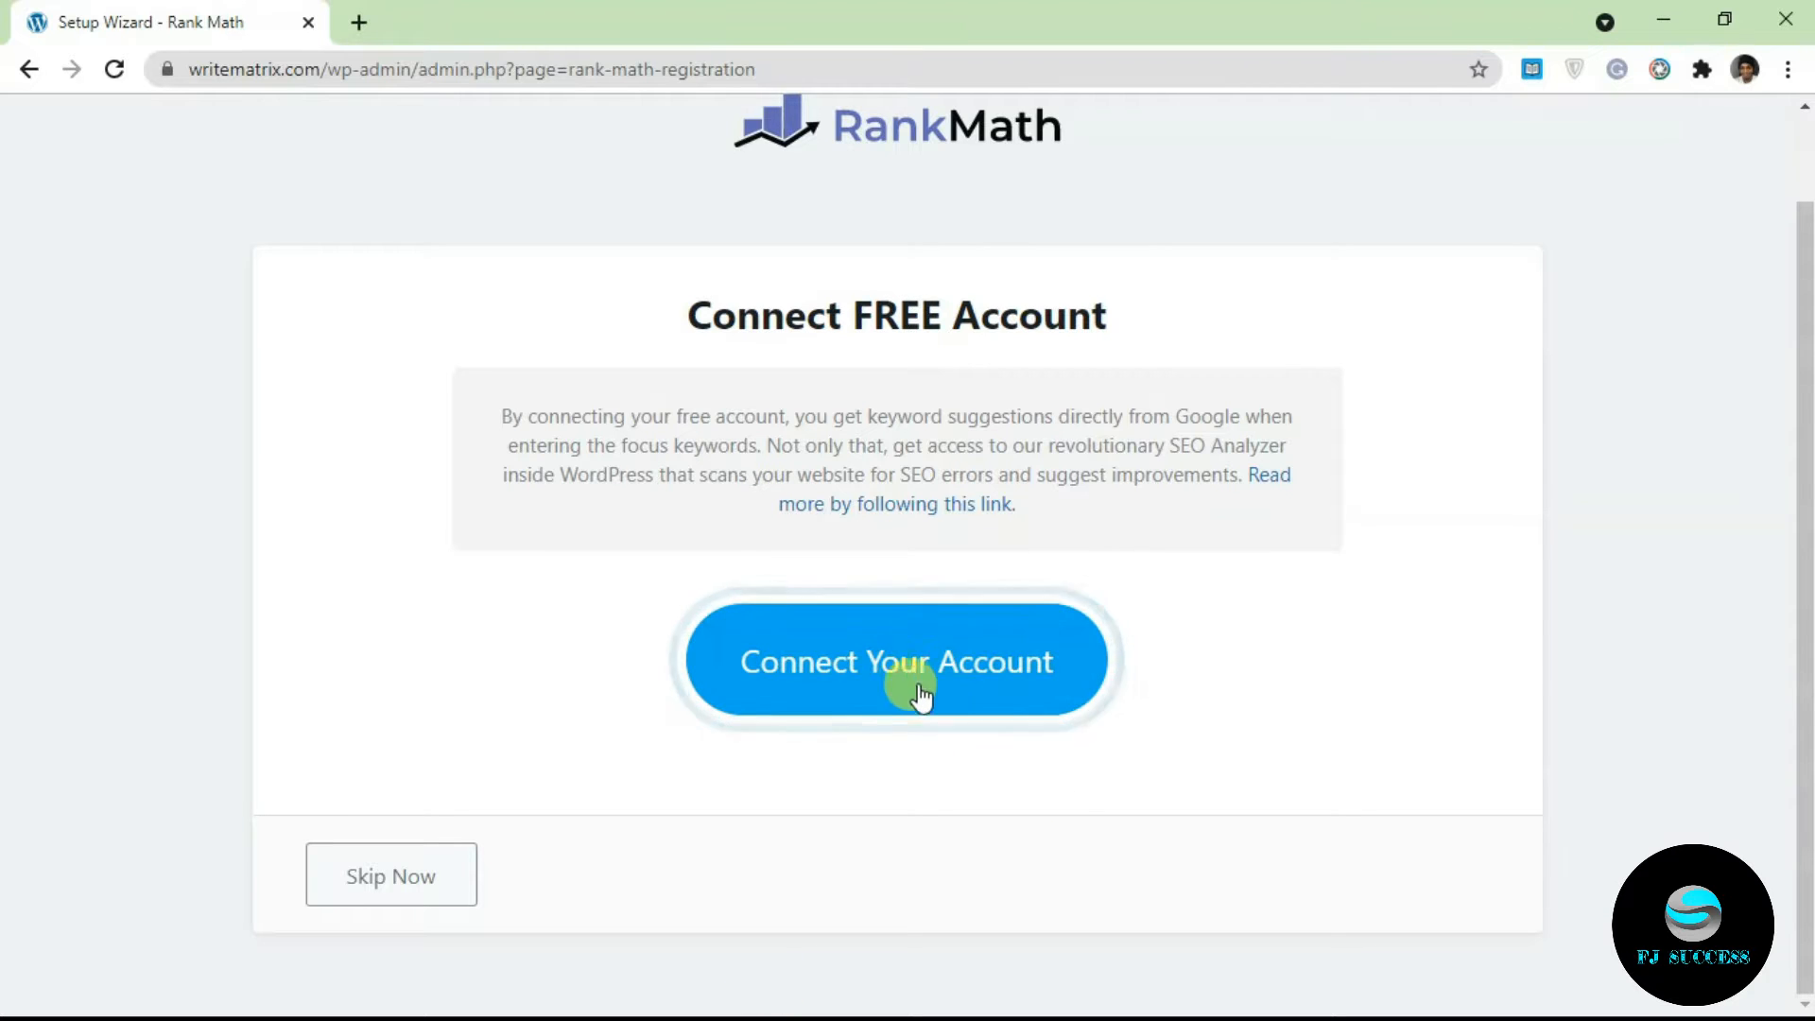
click(889, 698)
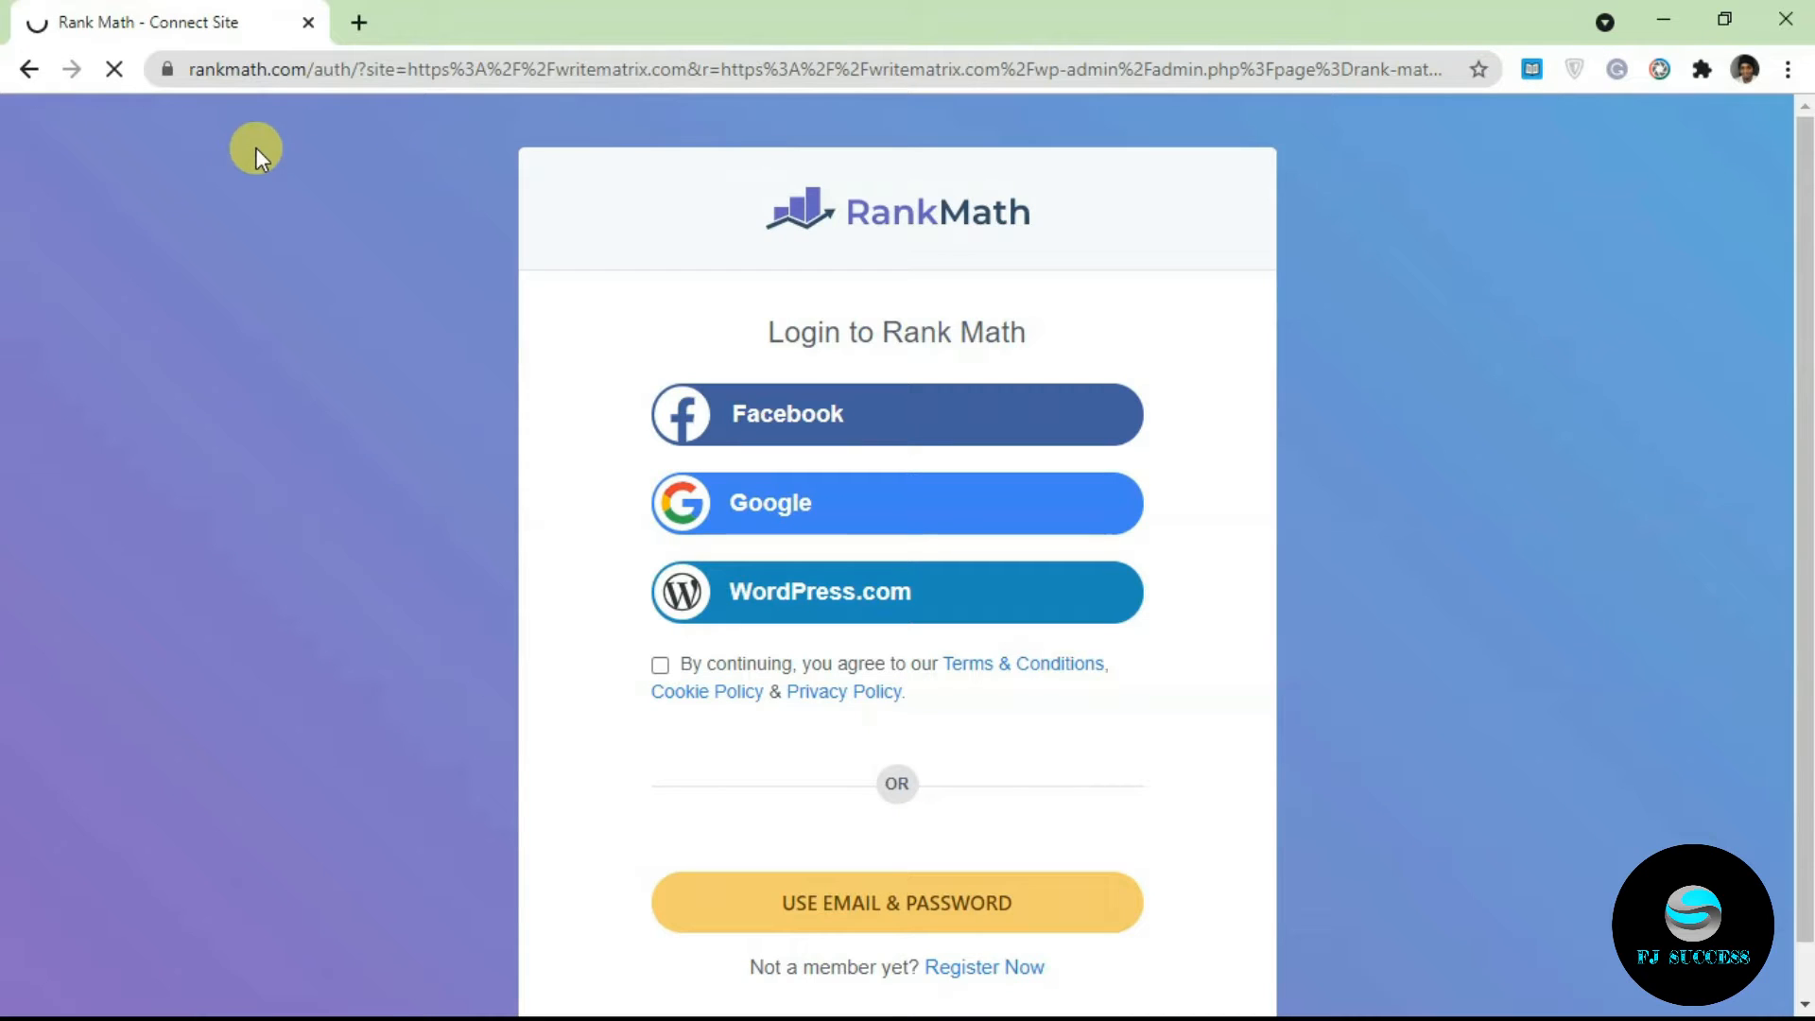
click(660, 667)
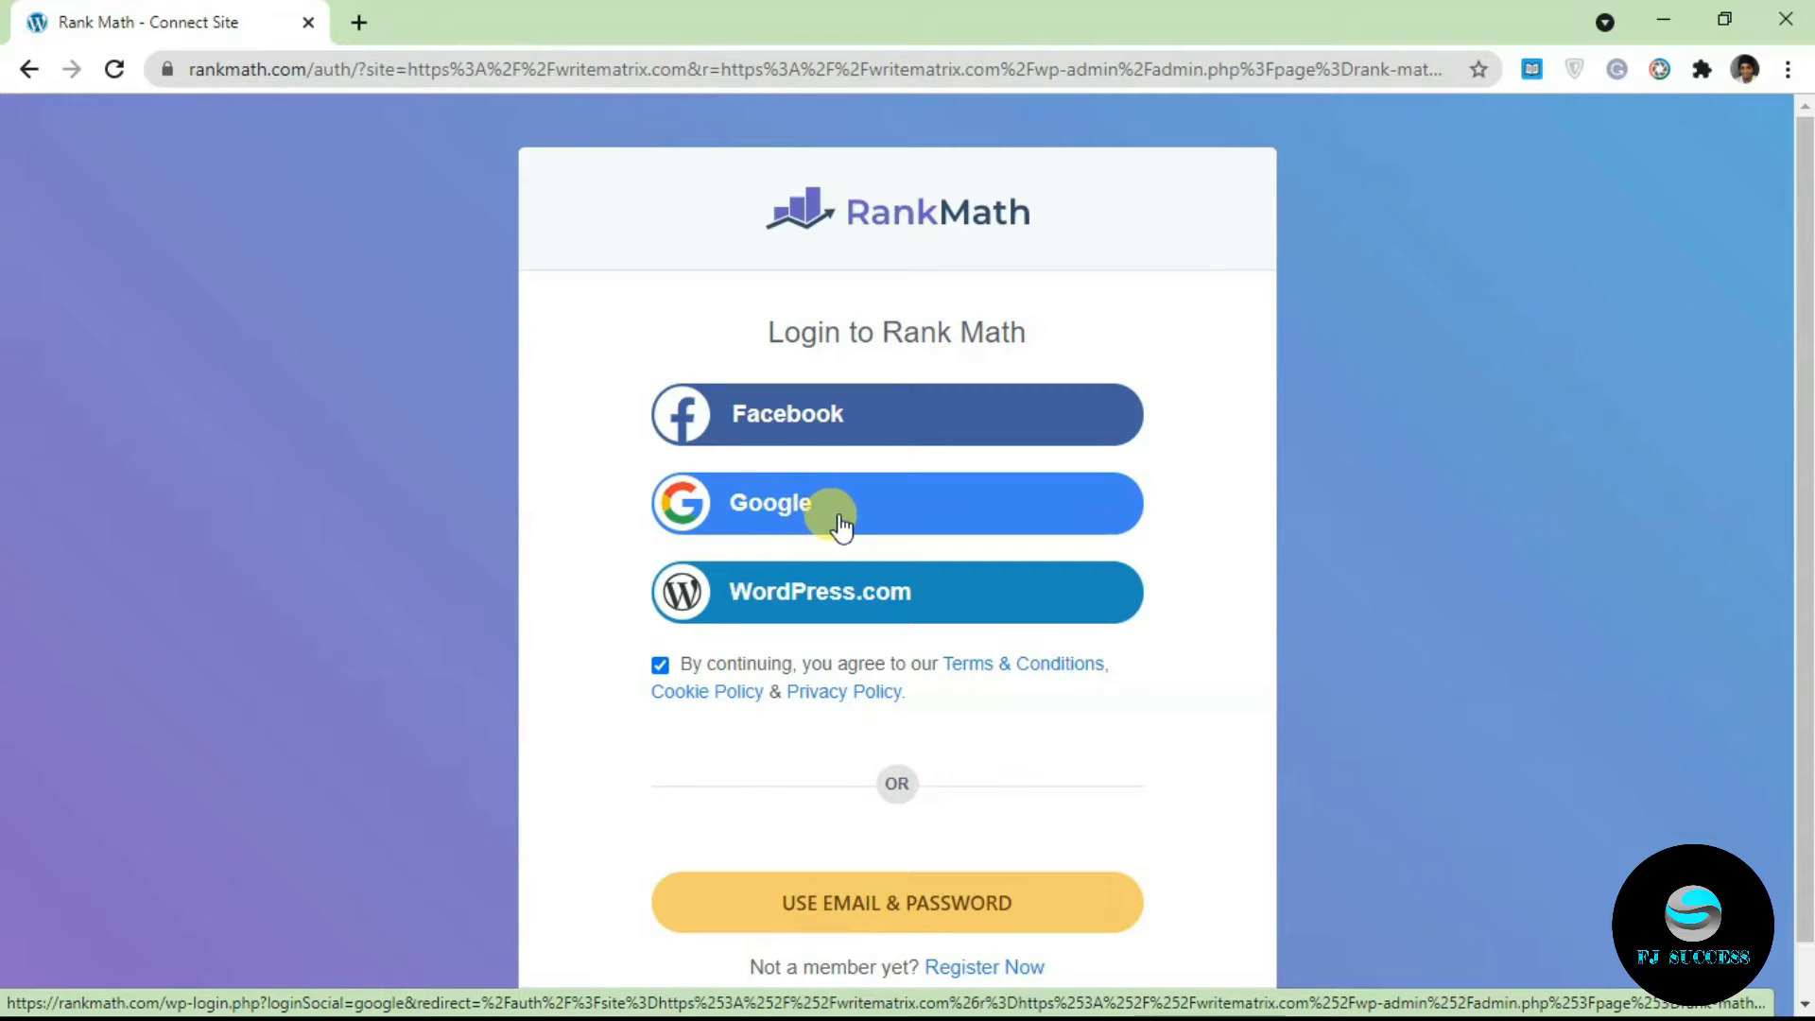
click(757, 523)
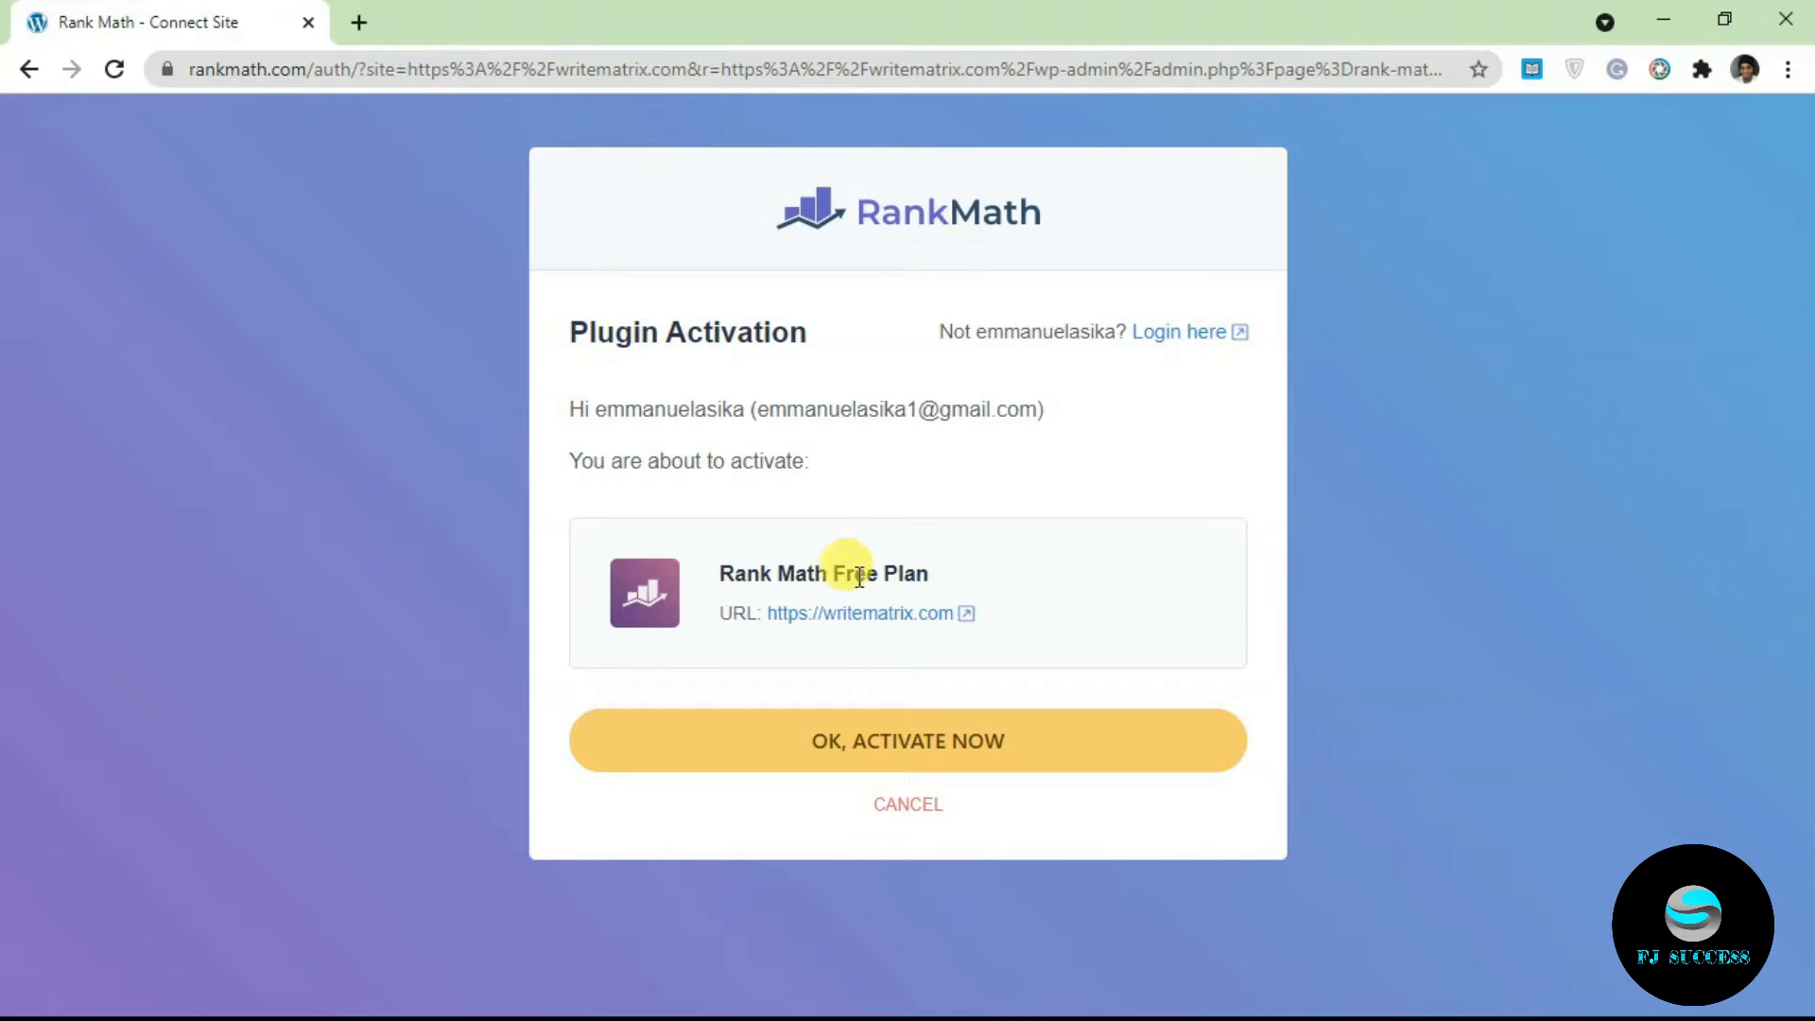
click(867, 757)
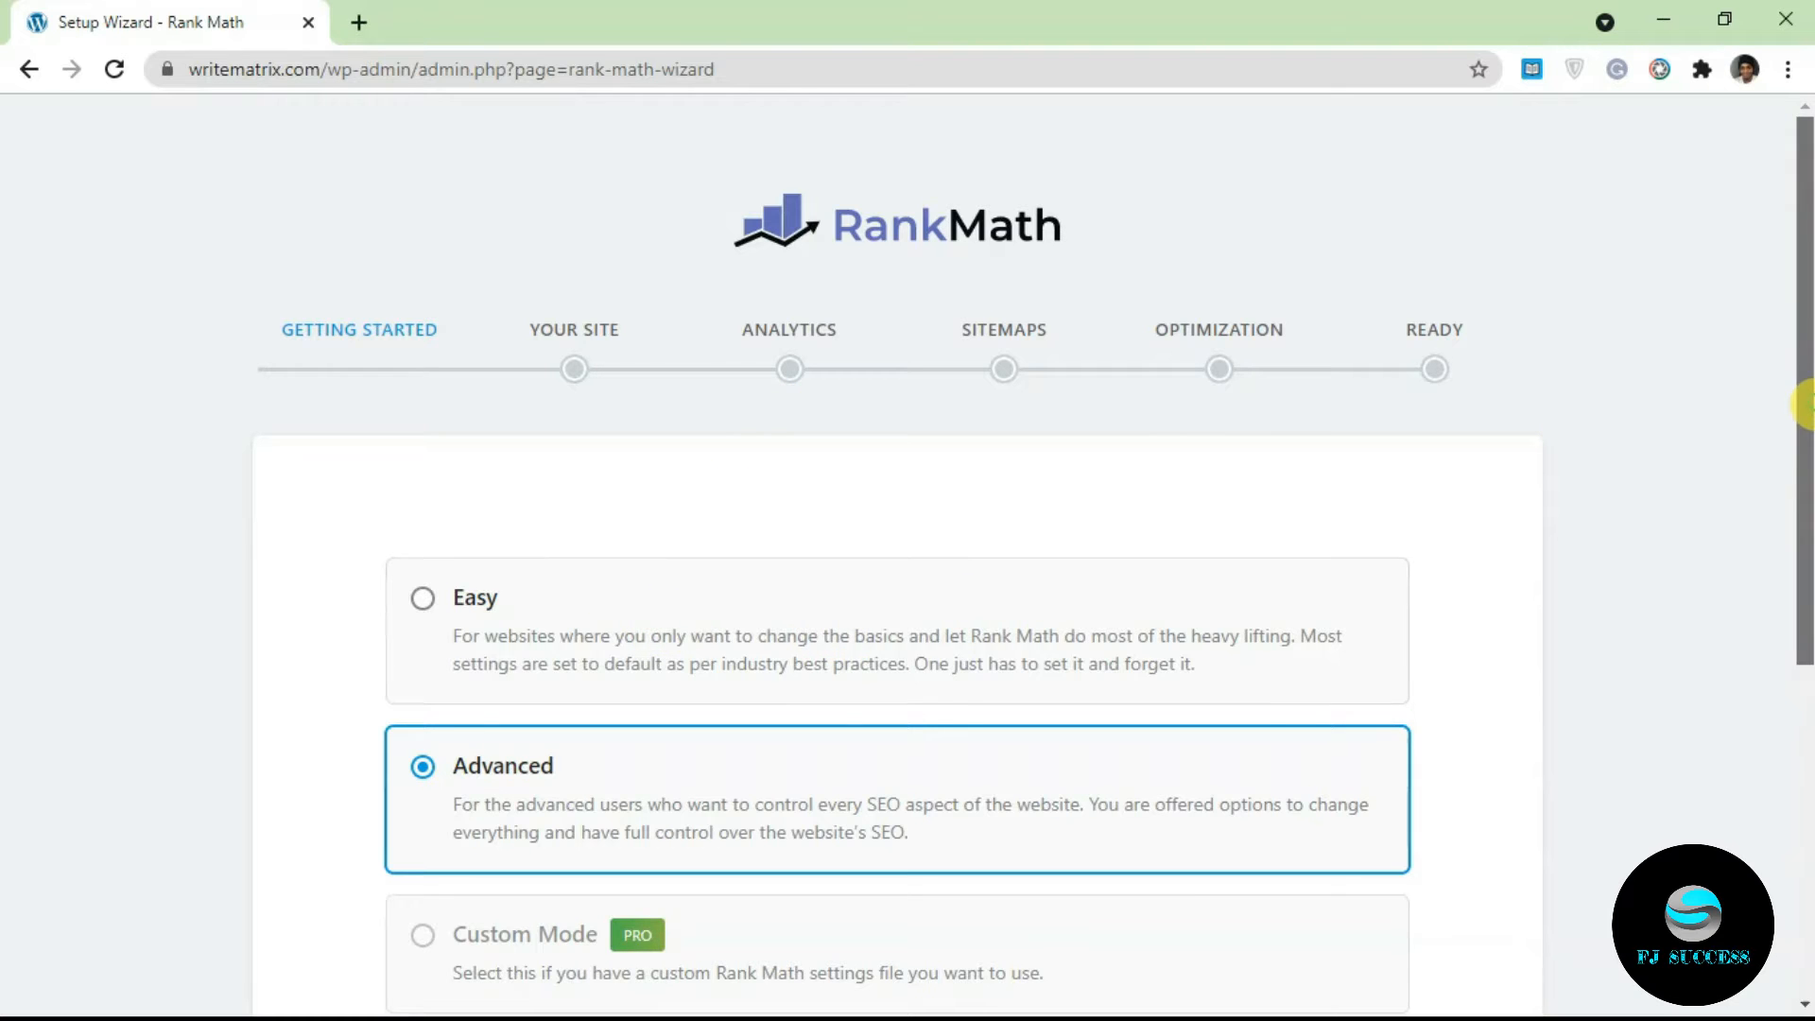
Step: Launch the Rank Math setup wizard with Advanced mode selected
scroll(1801, 405, down, 2)
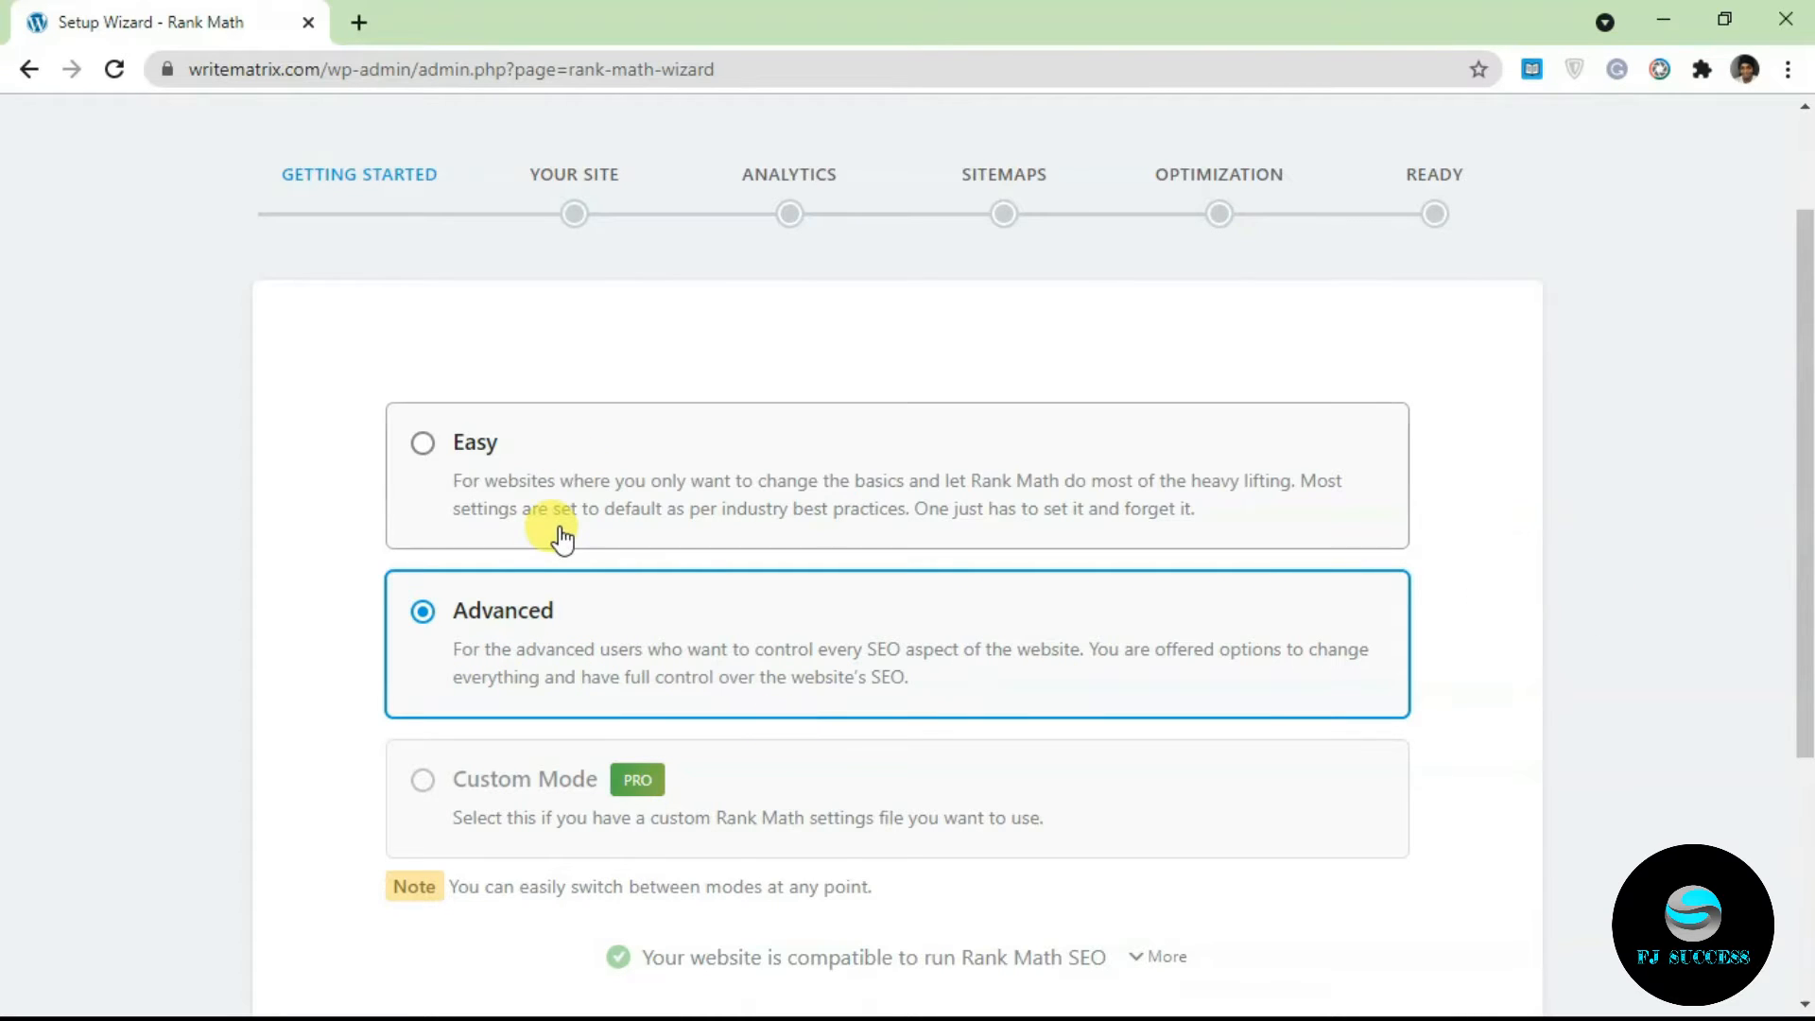
drag(1803, 357, 1806, 506)
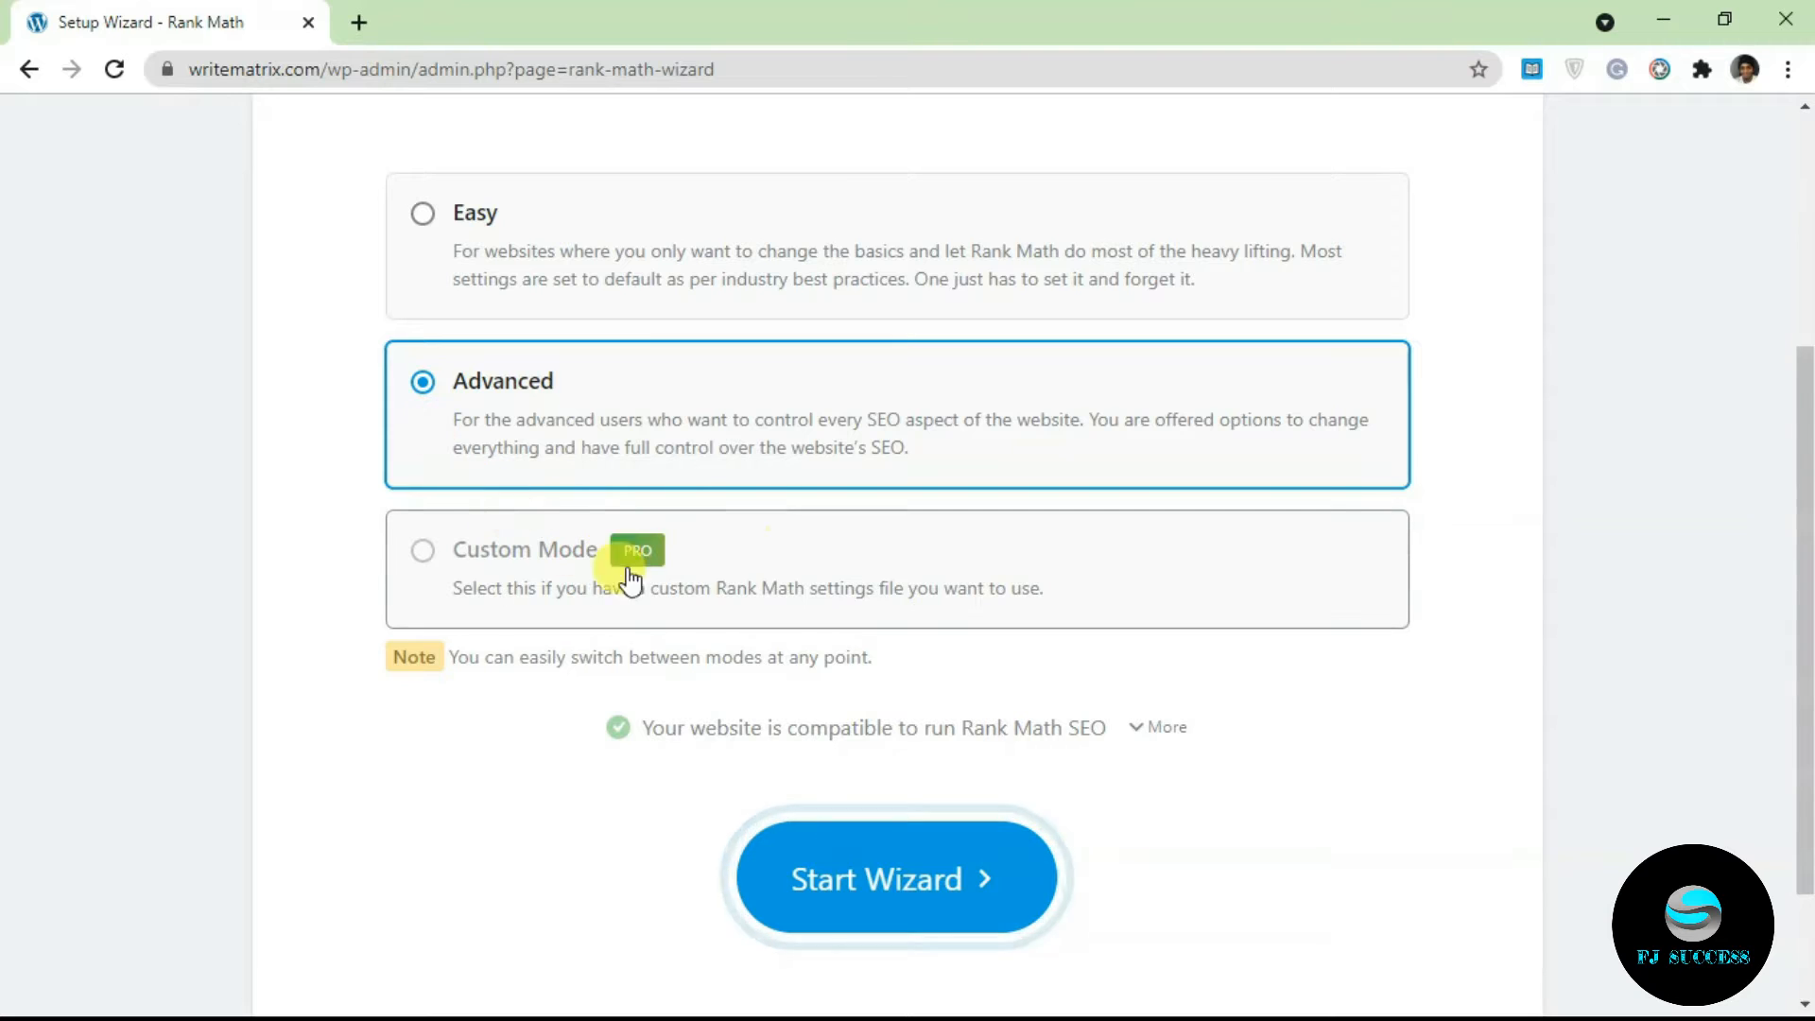
click(941, 879)
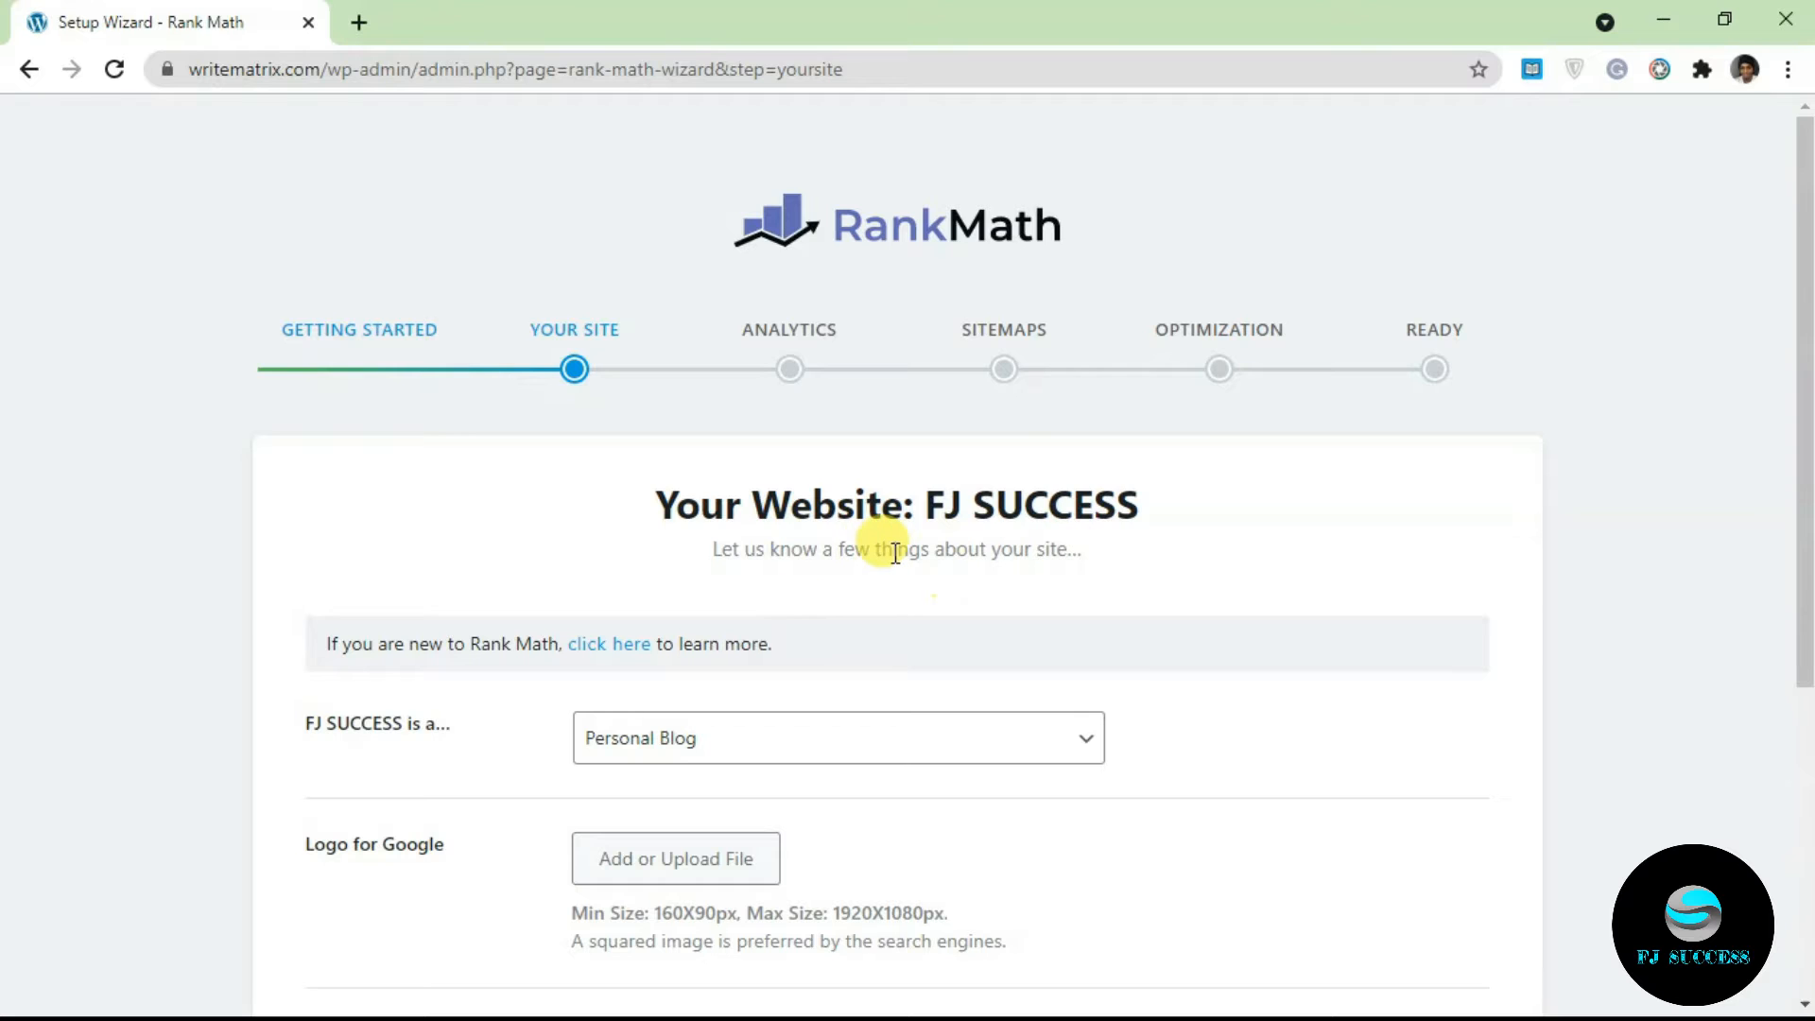
Step: Keep Personal Blog as the site type and set the FJ SUCCESS logo as the Logo for Google
scroll(896, 553, down, 3)
click(641, 401)
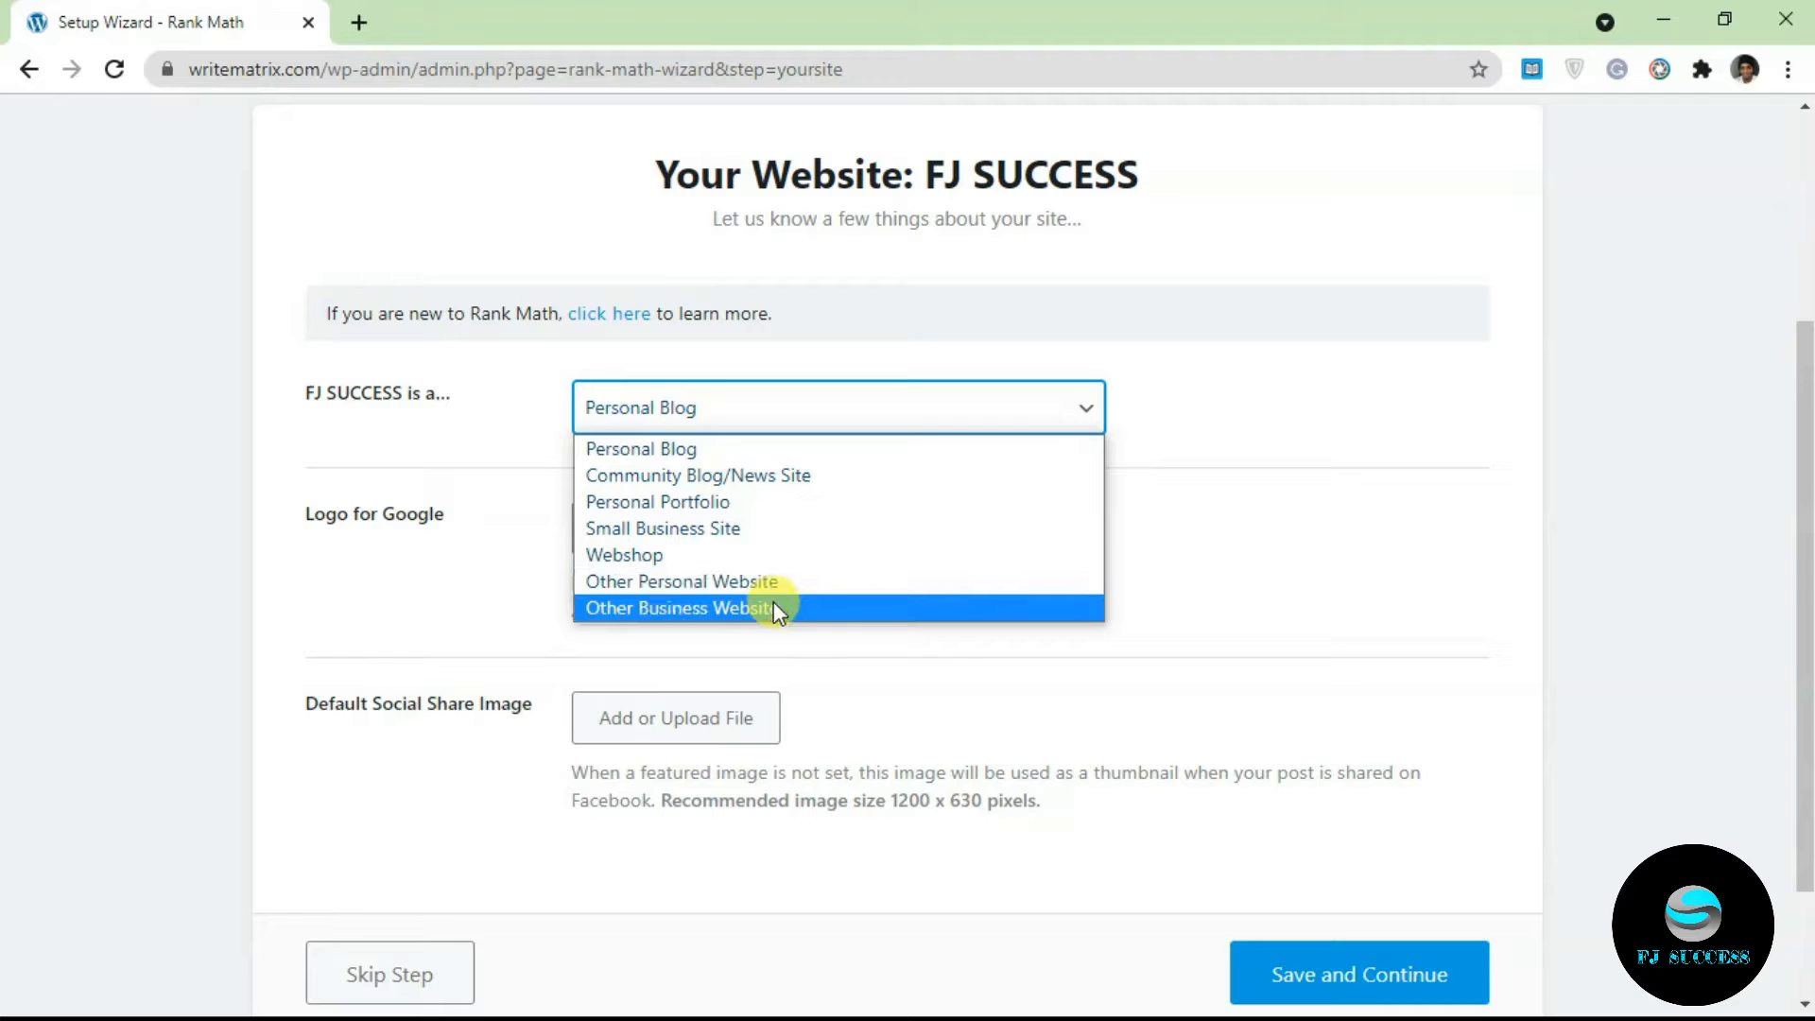
click(713, 448)
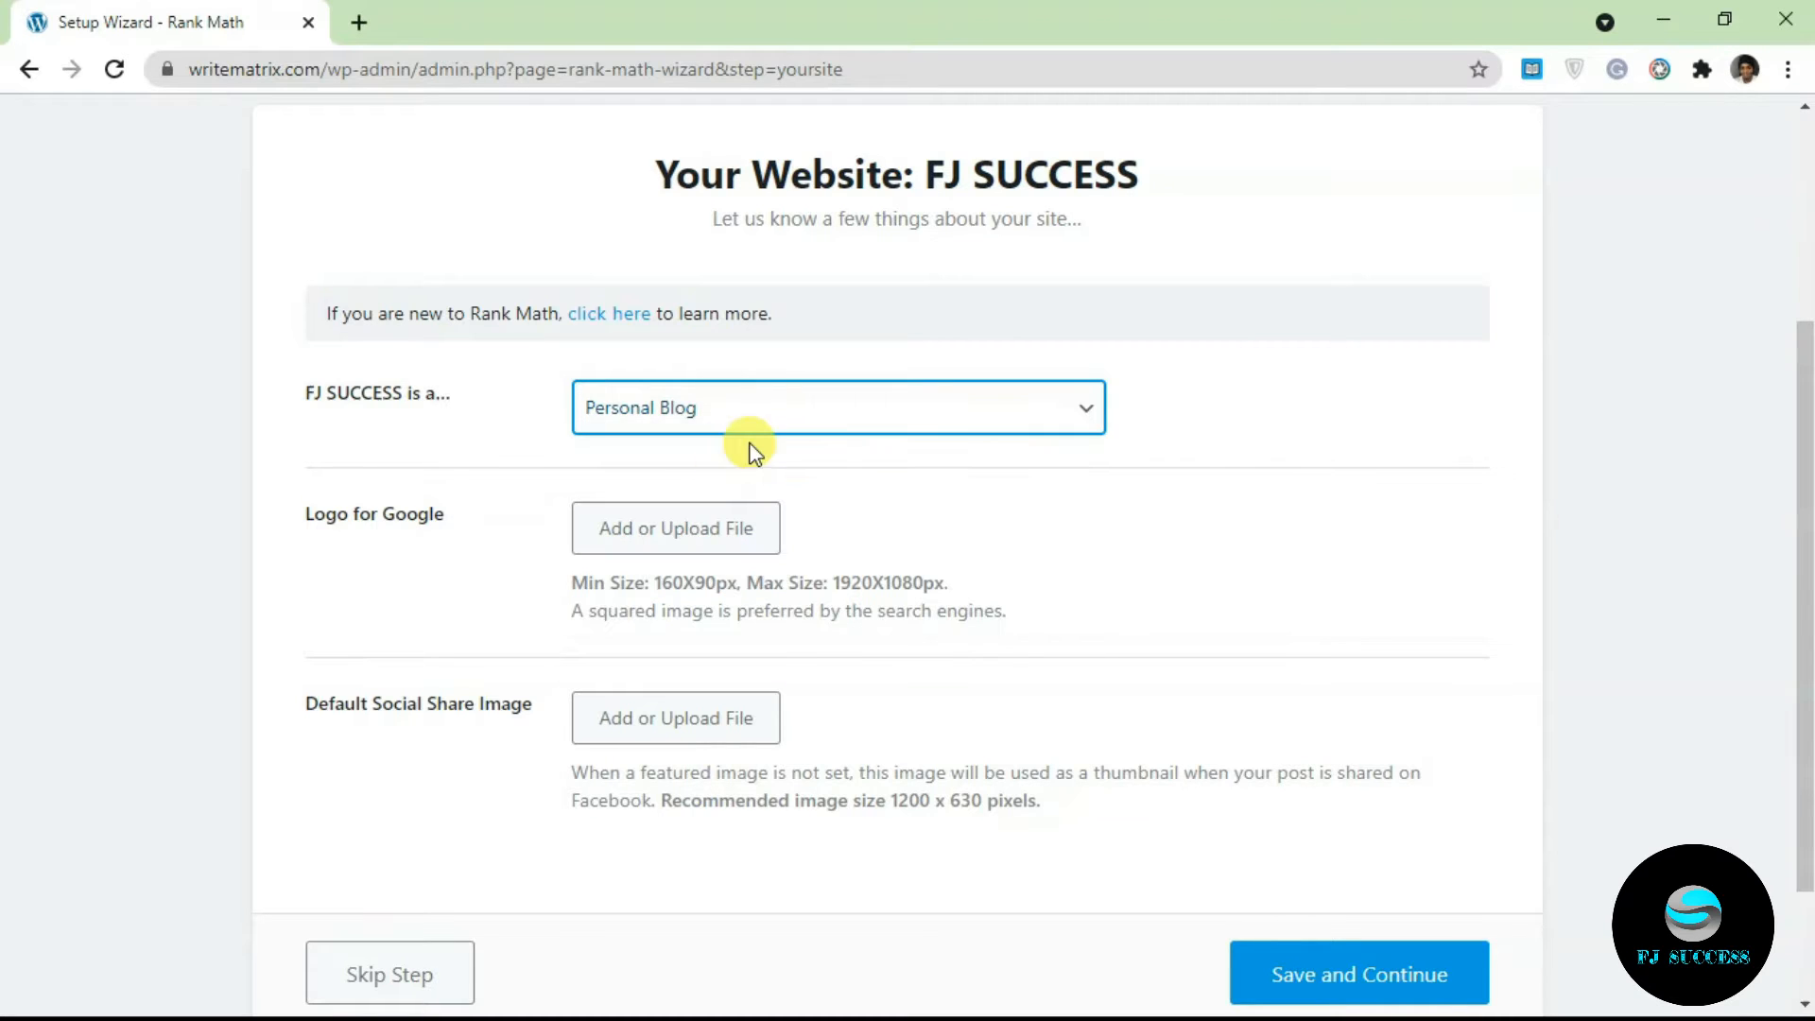
click(679, 529)
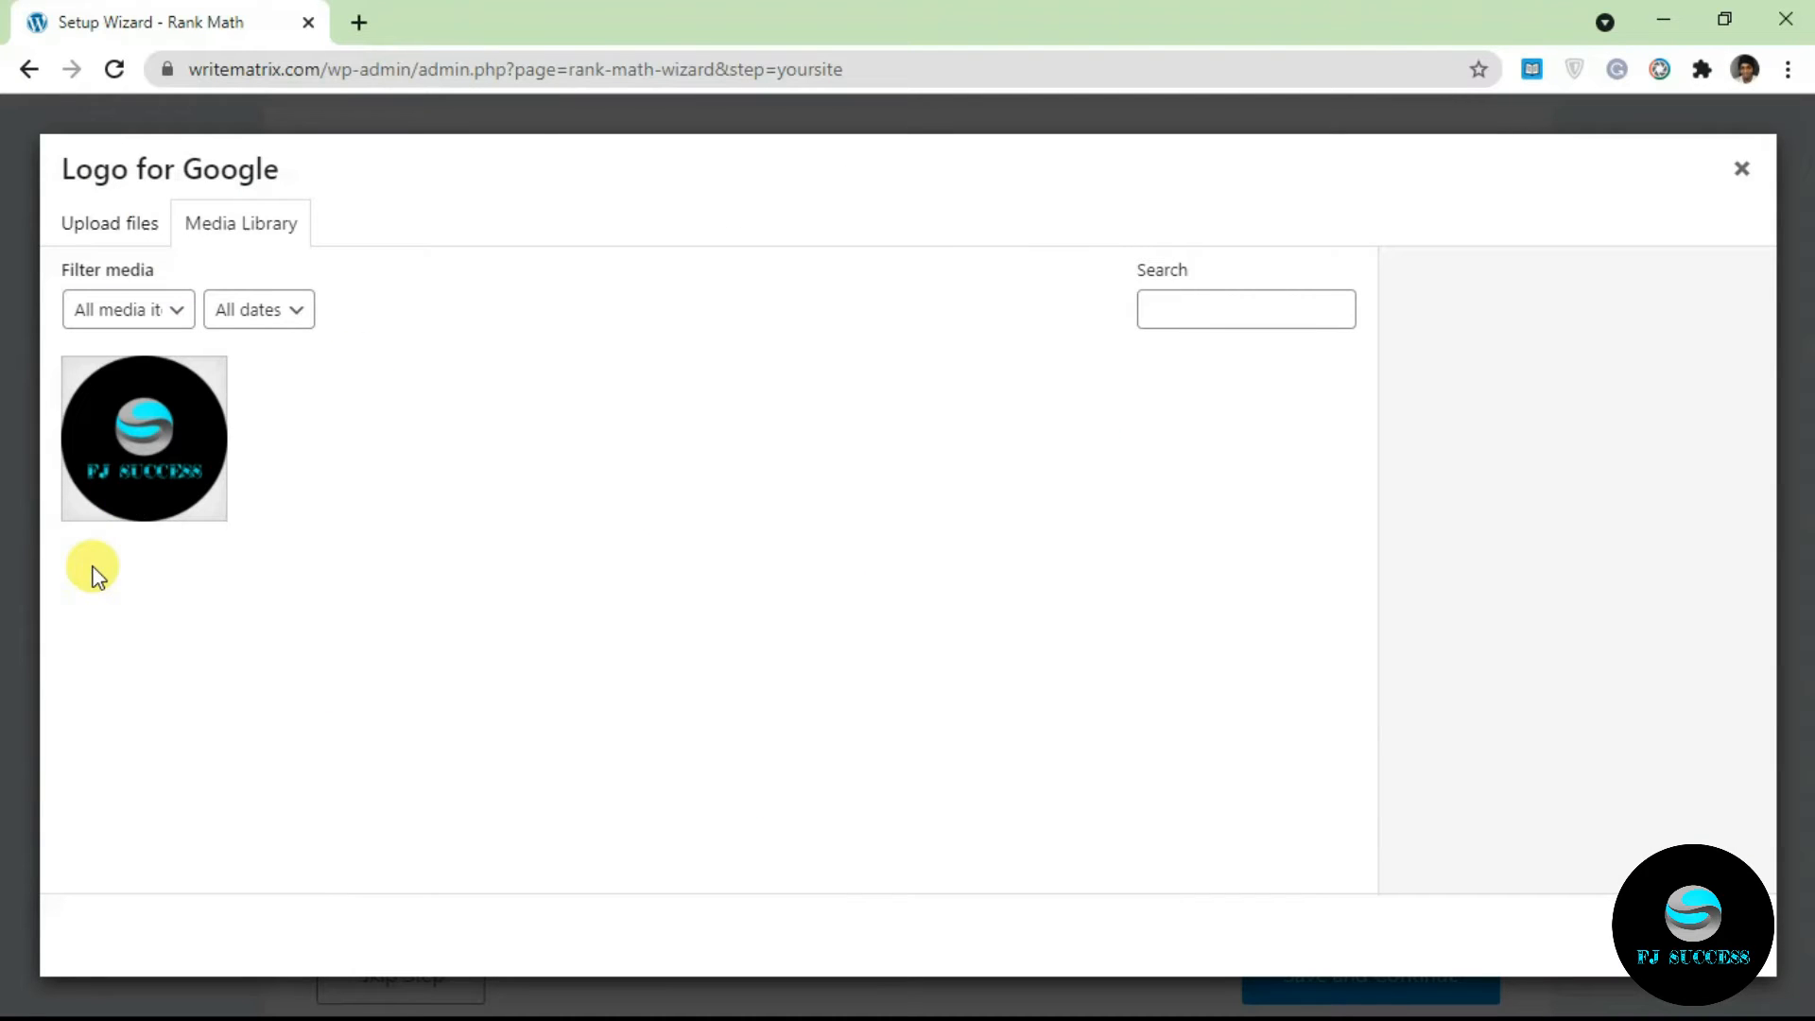
click(127, 425)
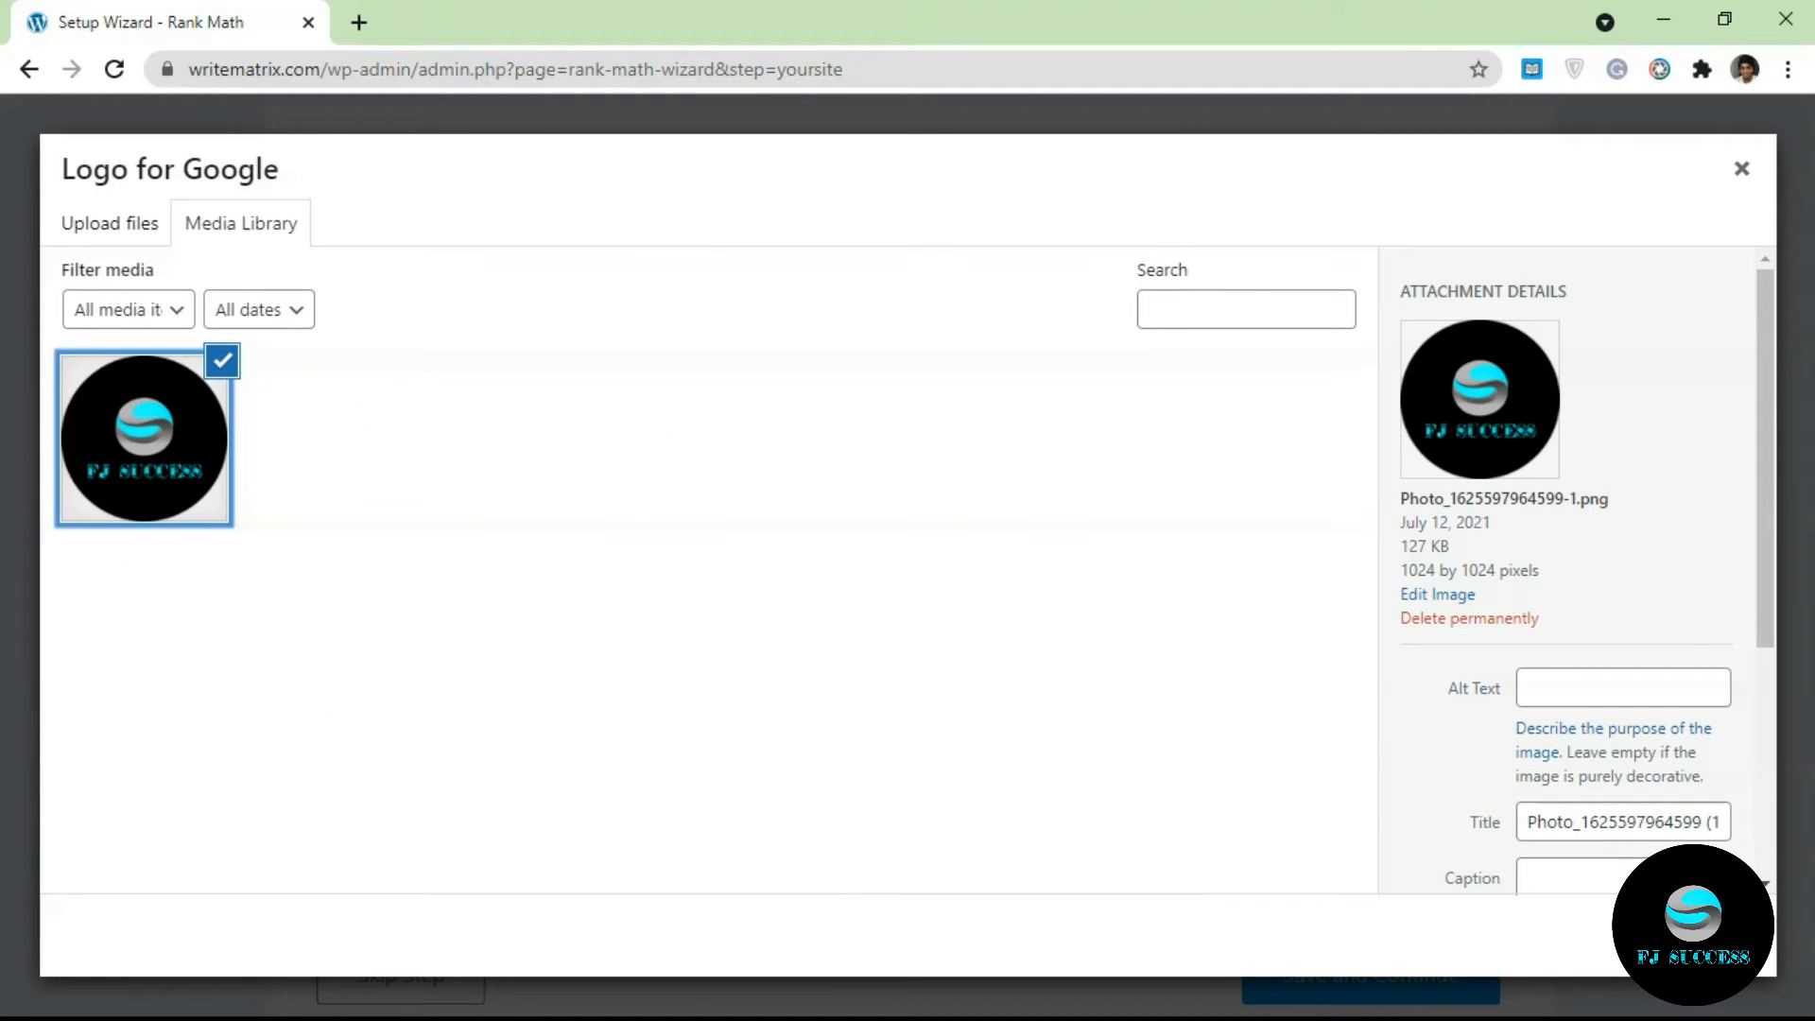
click(1692, 934)
Step: Use the FJ SUCCESS logo as the Default Social Share Image and save the Your Site step
drag(1812, 516, 1812, 568)
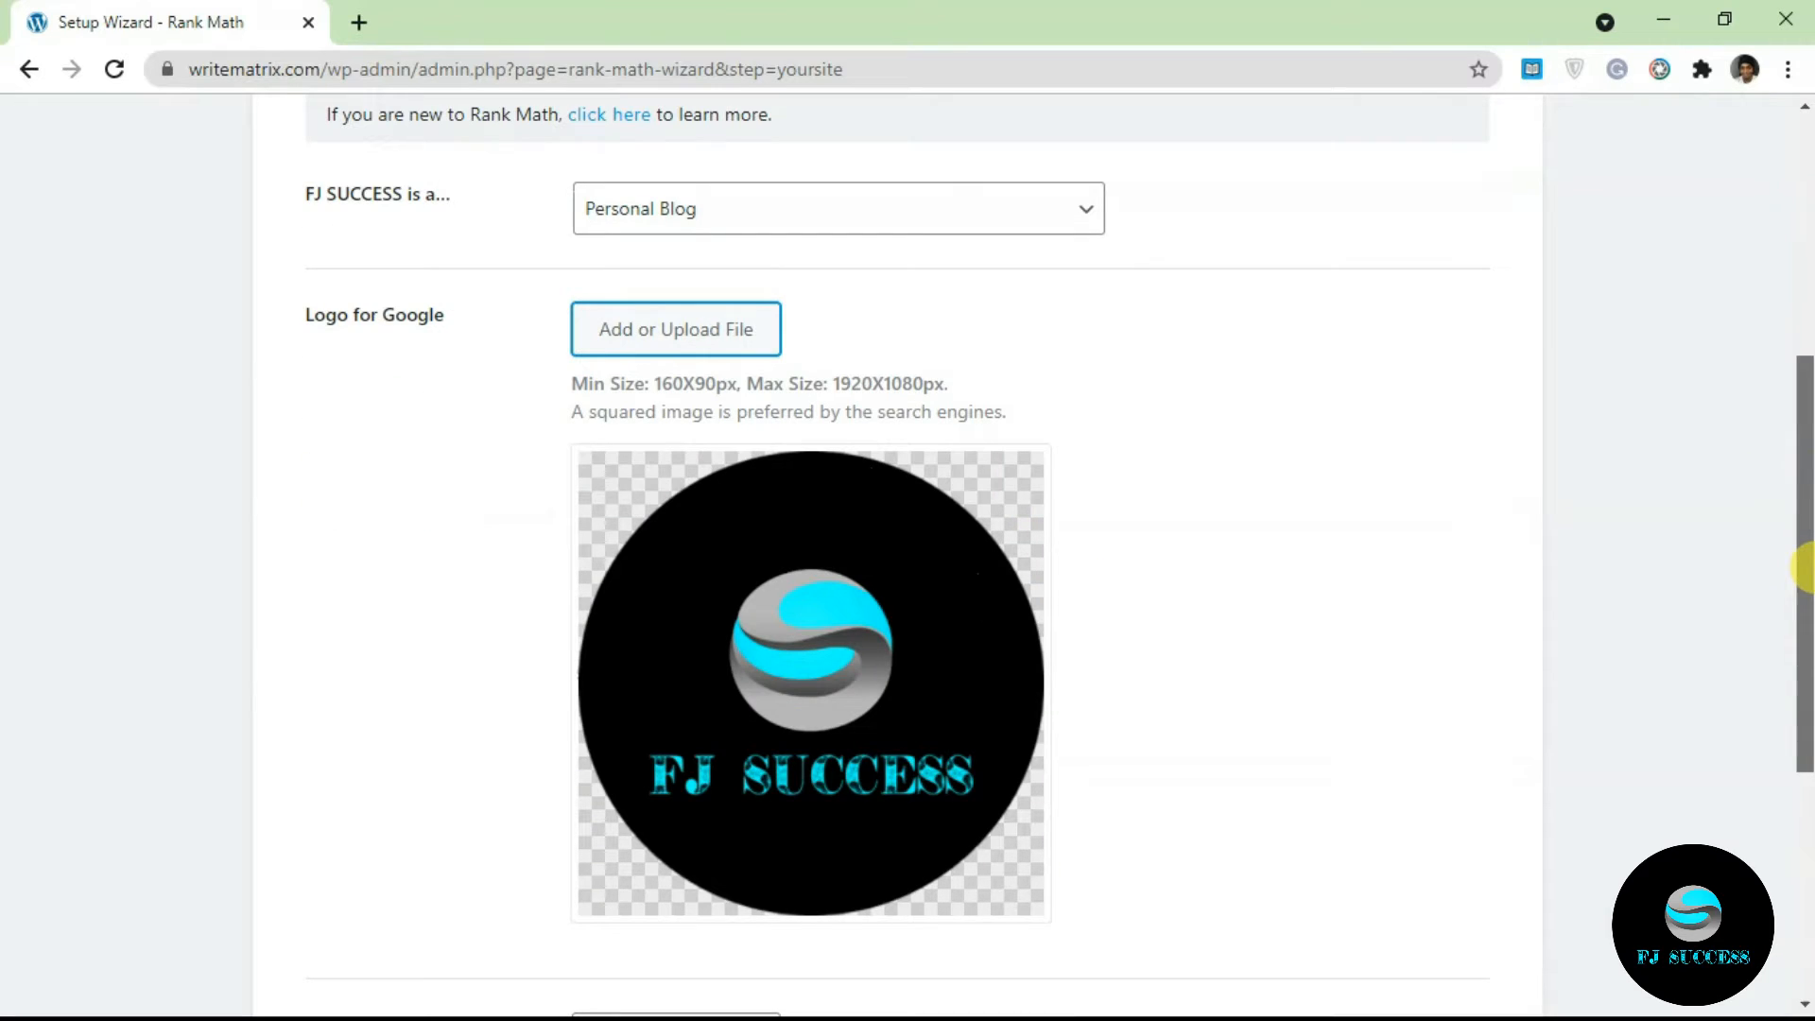
drag(1807, 567, 1803, 721)
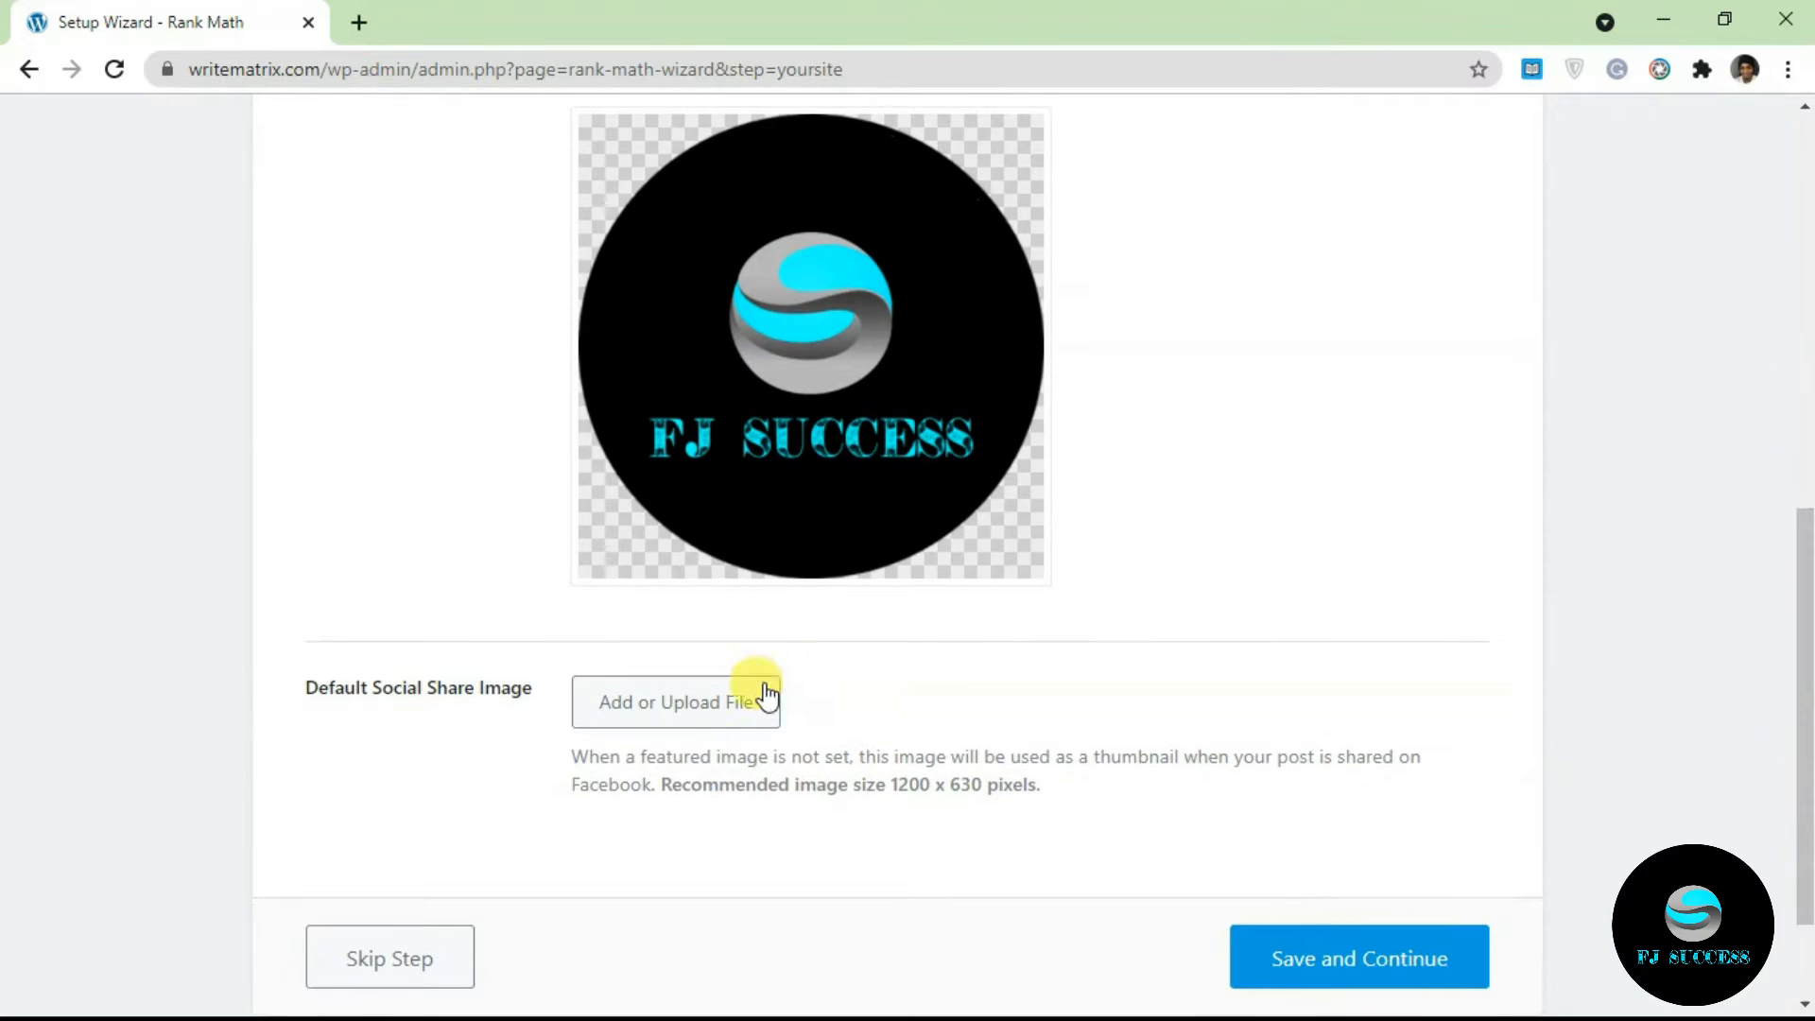
click(718, 701)
click(202, 449)
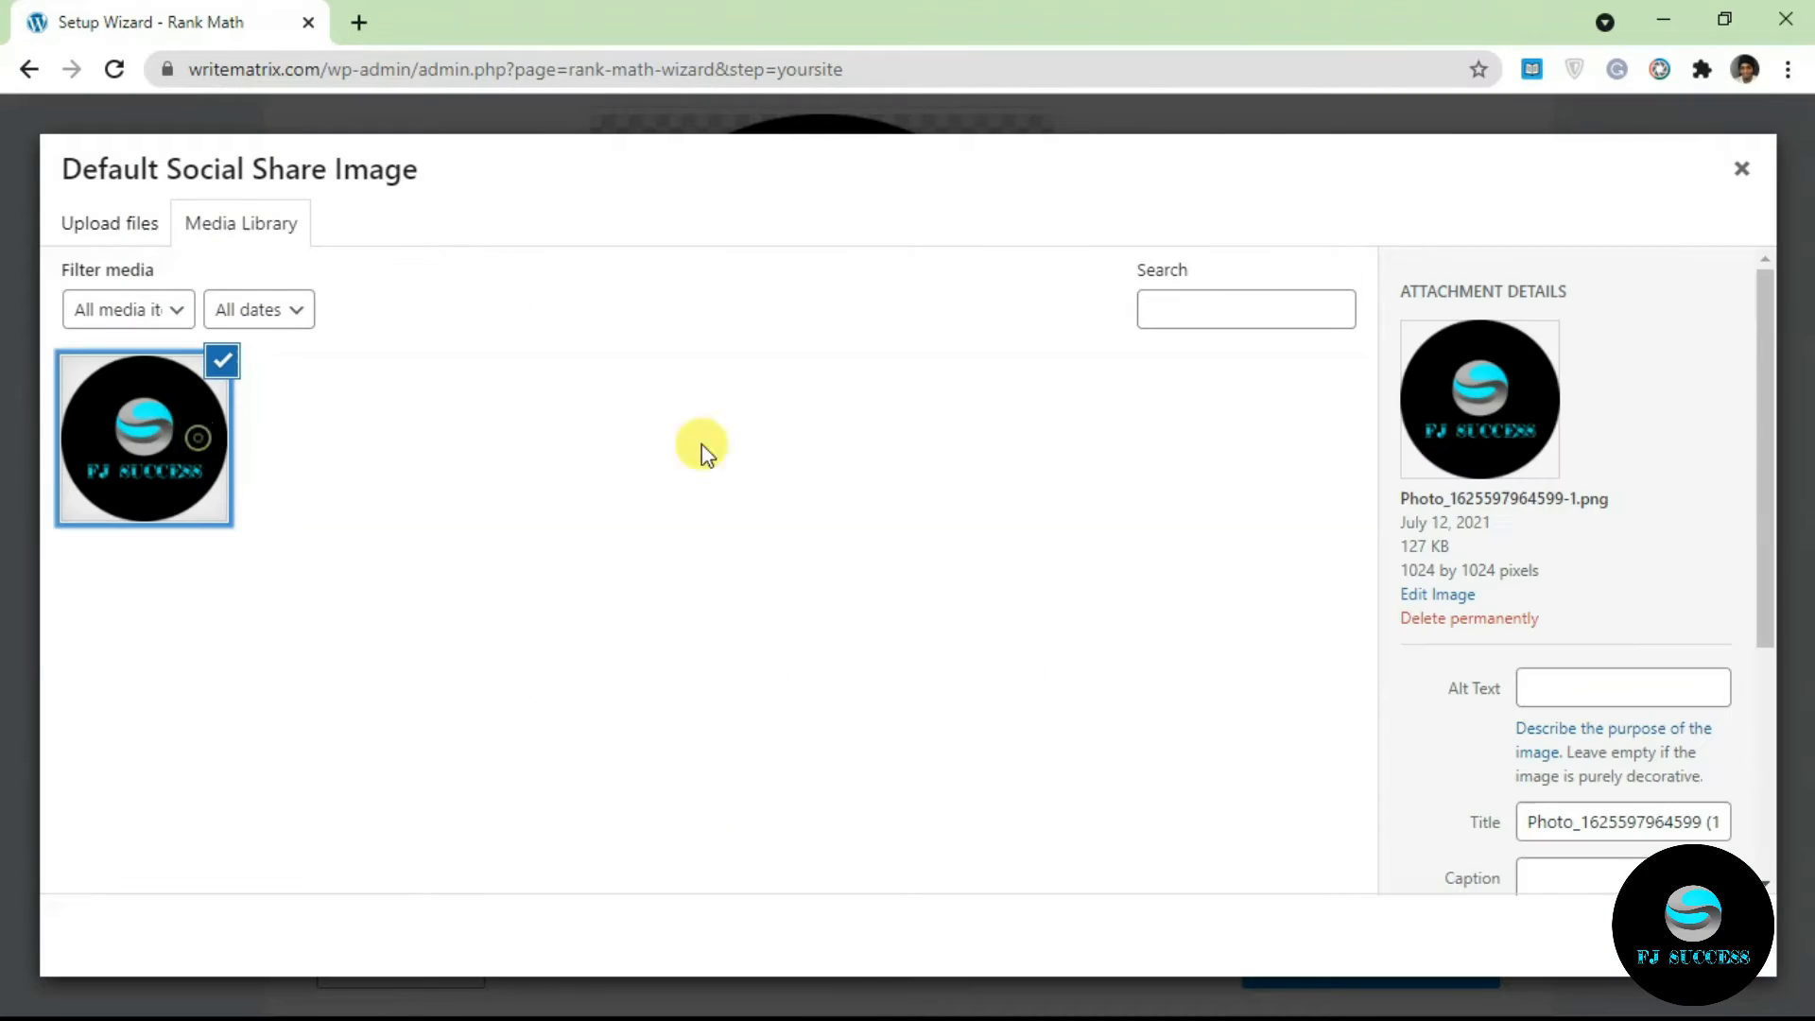
click(1690, 935)
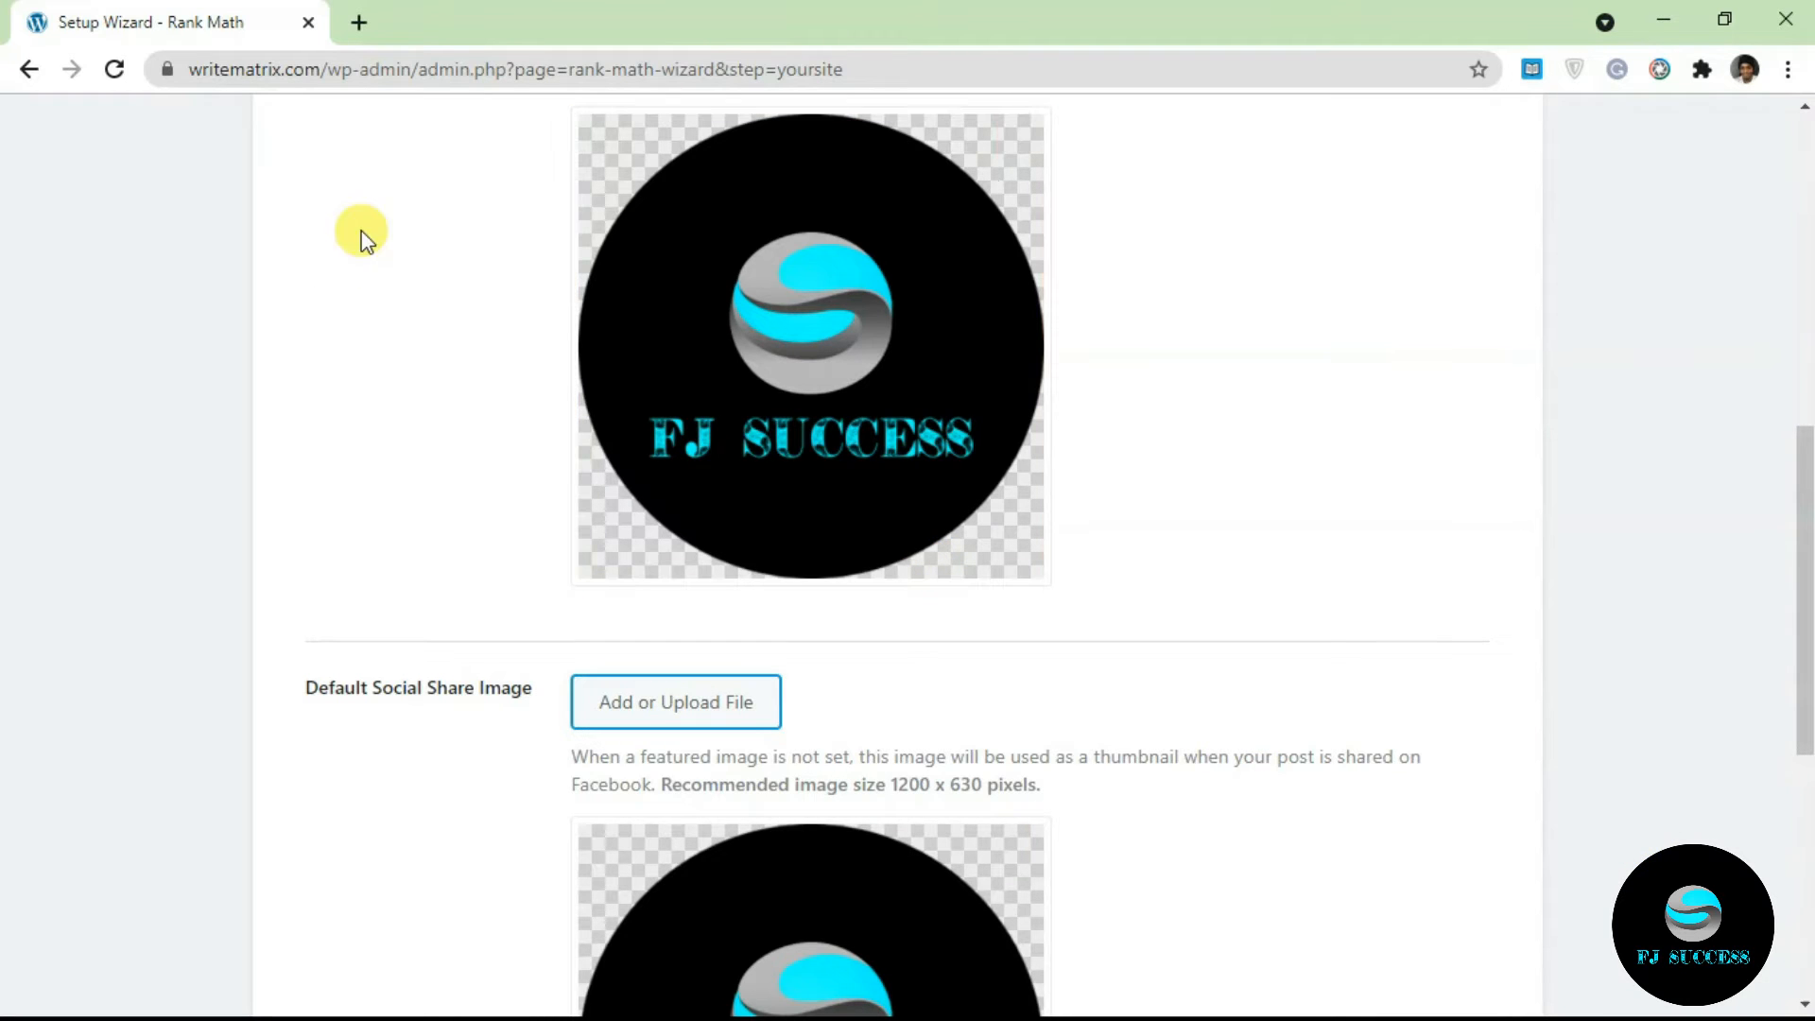
drag(1804, 567, 1805, 724)
scroll(983, 477, down, 2)
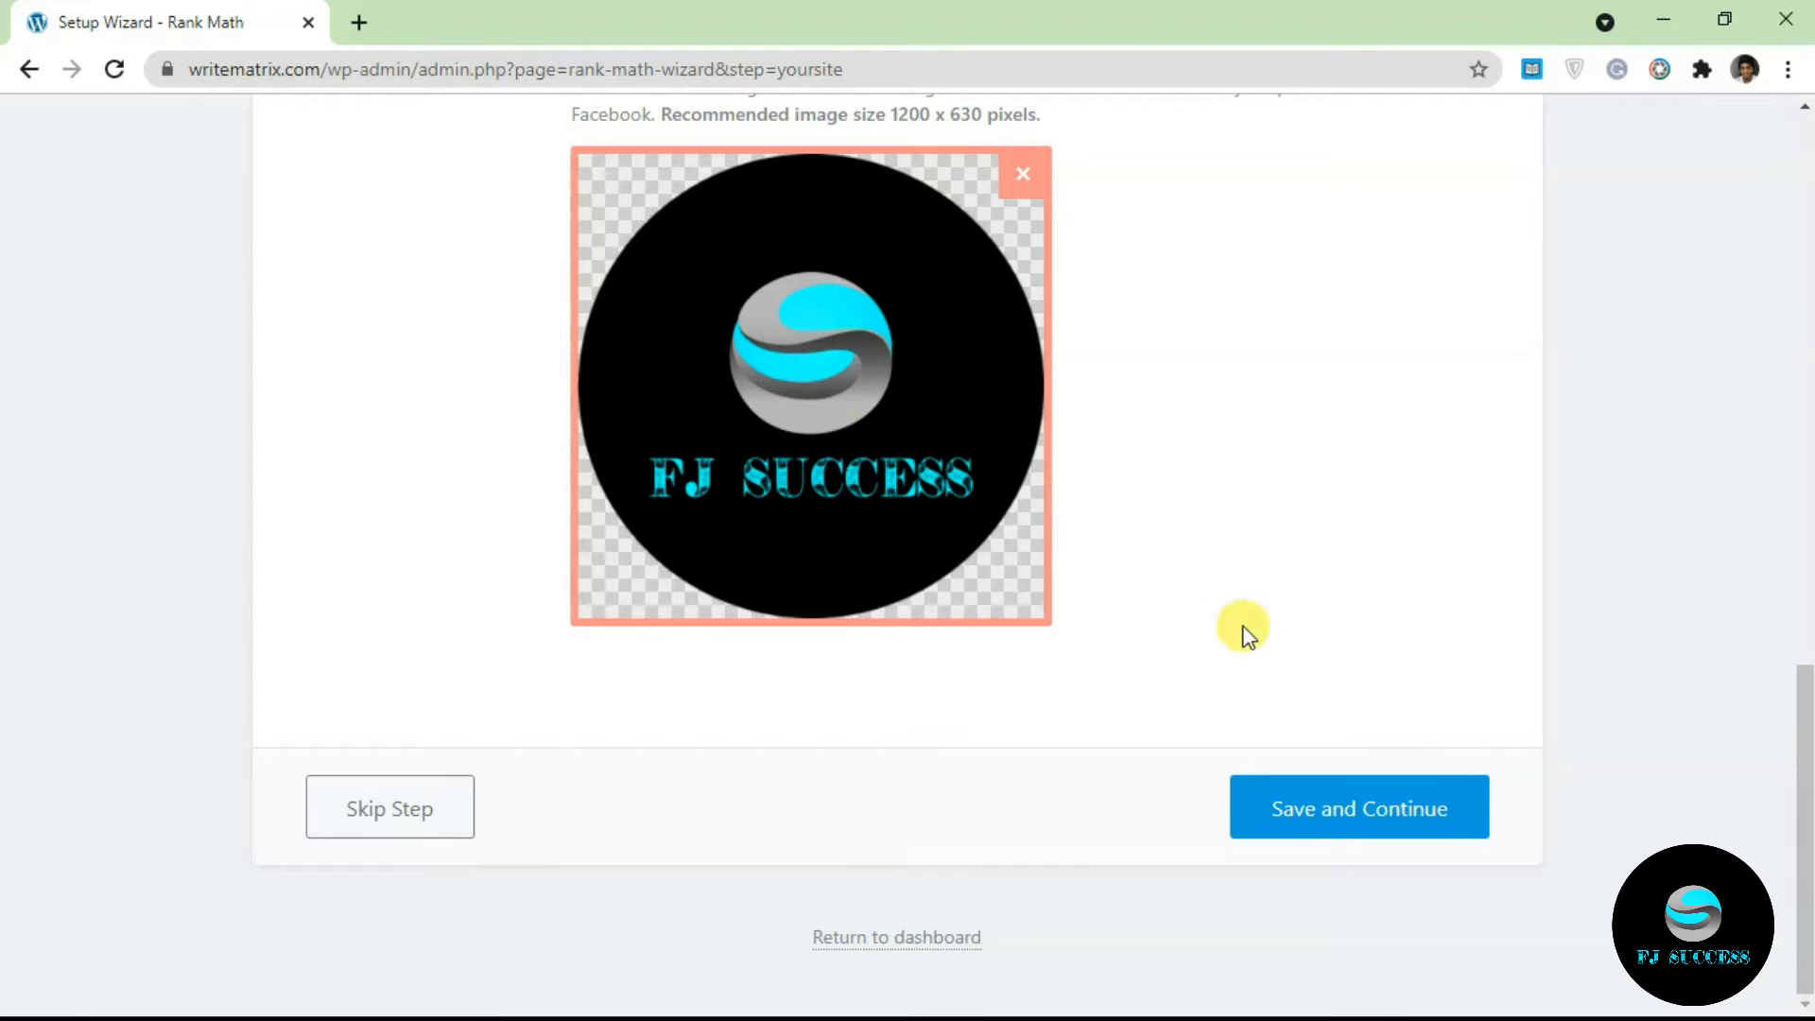
click(1367, 819)
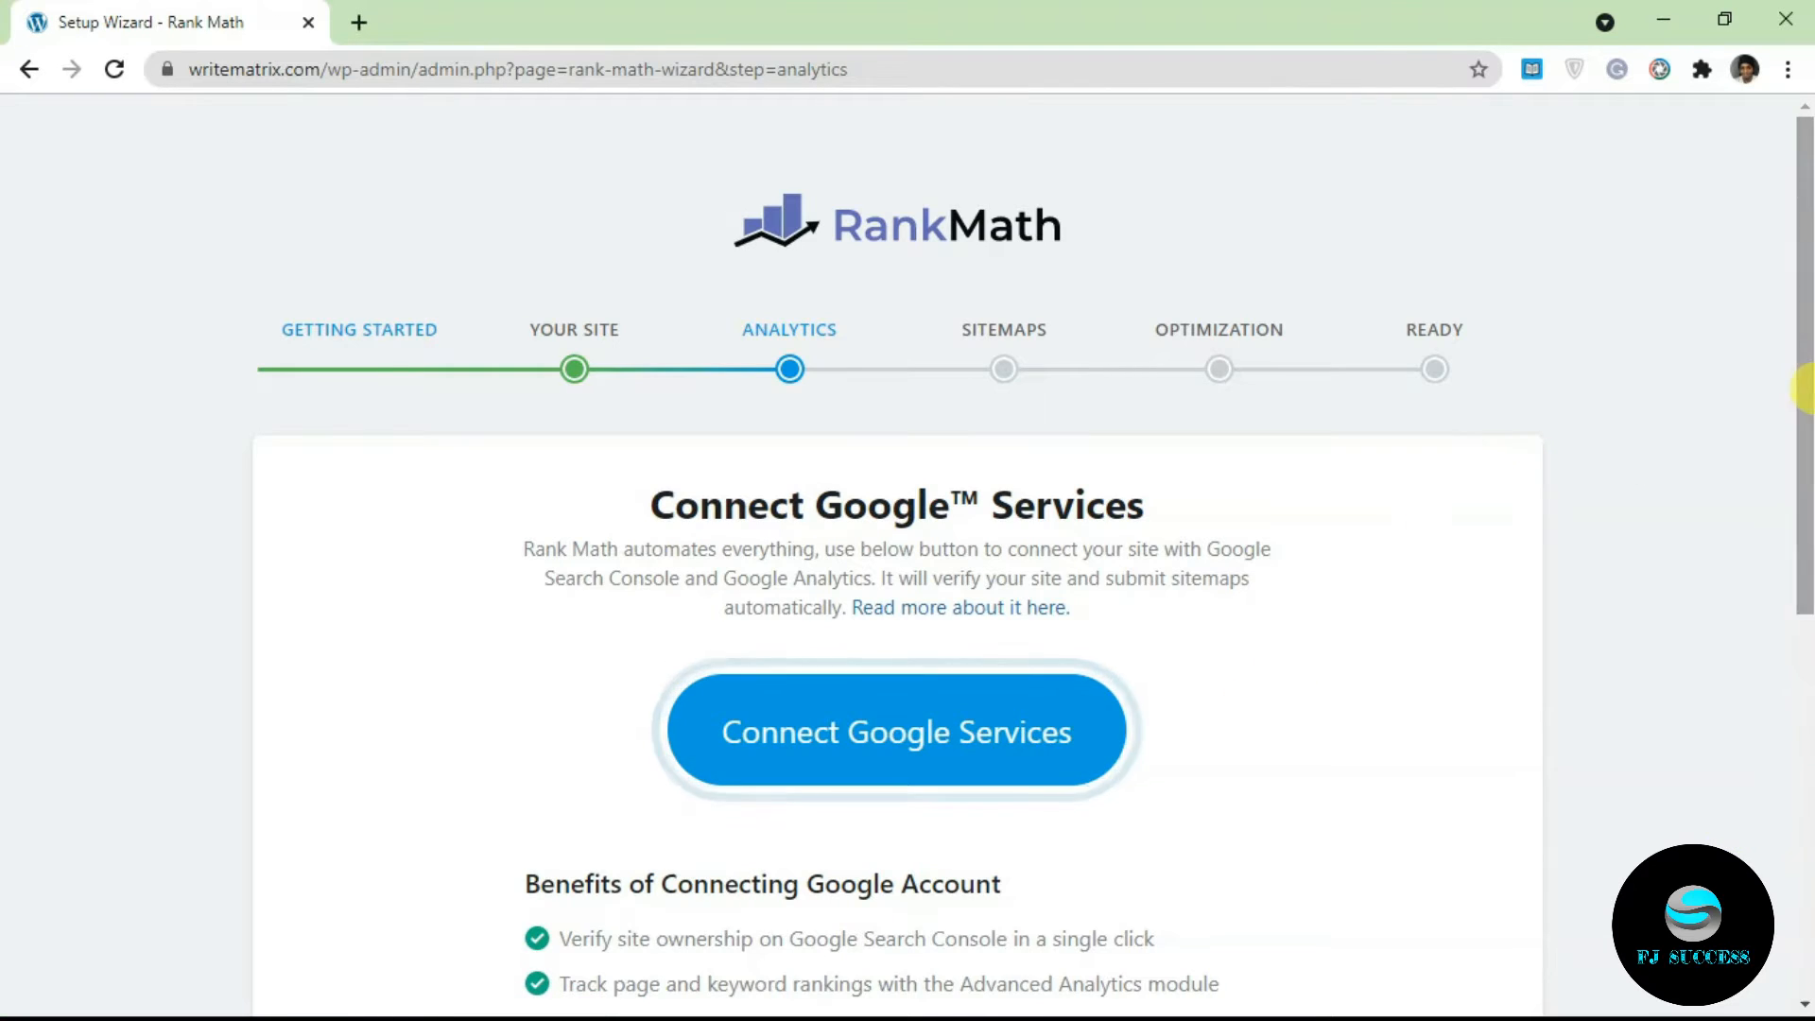
Step: Connect Google services and allow Rank Math access to Analytics and Search Console
drag(1806, 388, 1802, 527)
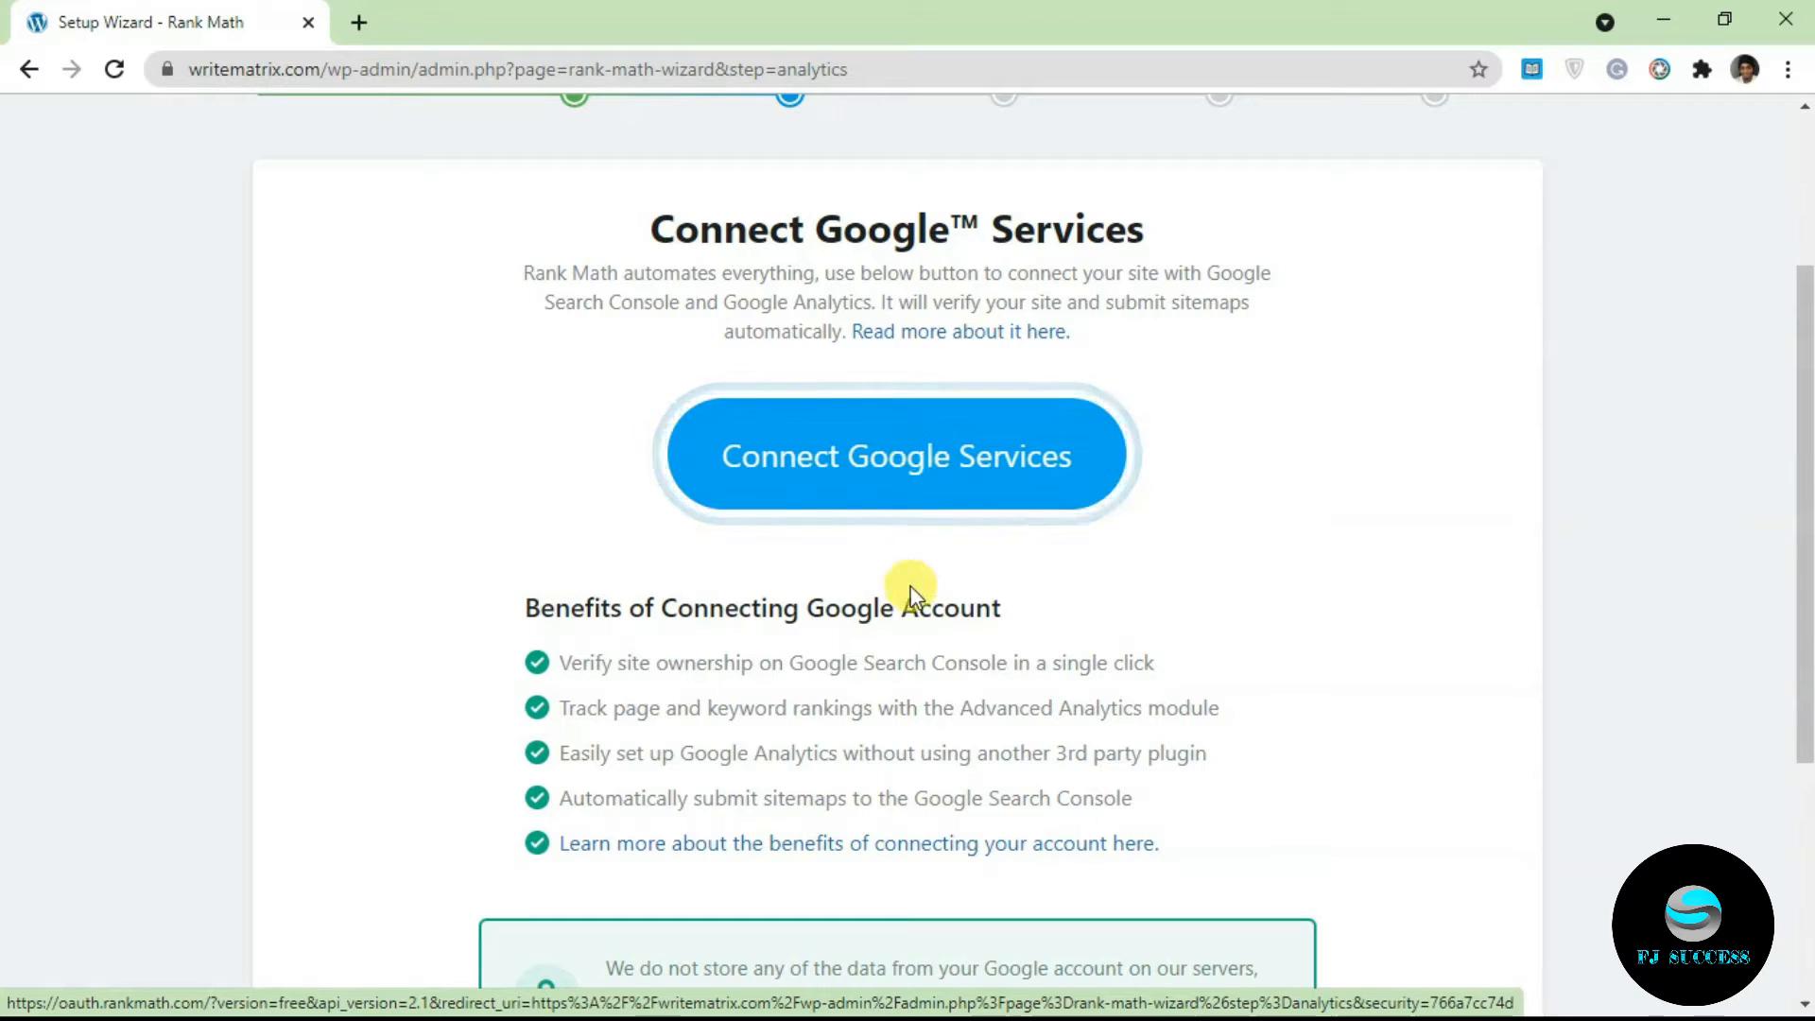
drag(1803, 486, 1804, 625)
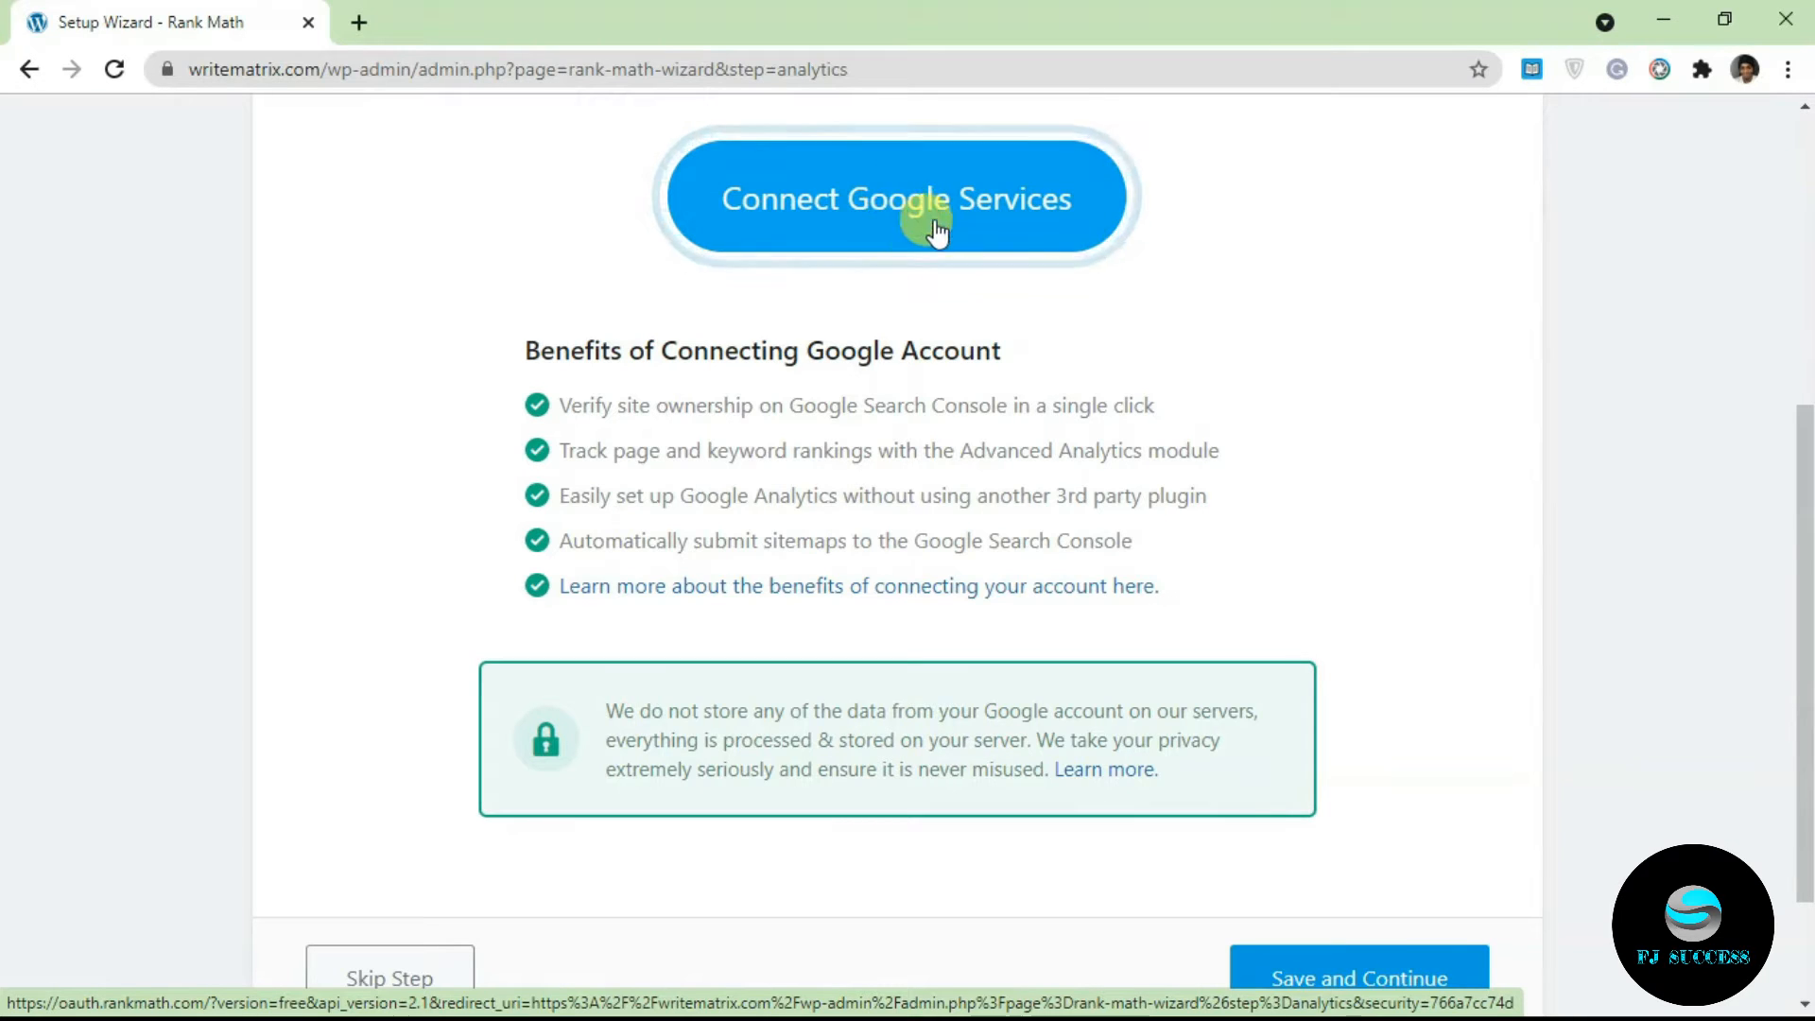
drag(1806, 516, 1806, 503)
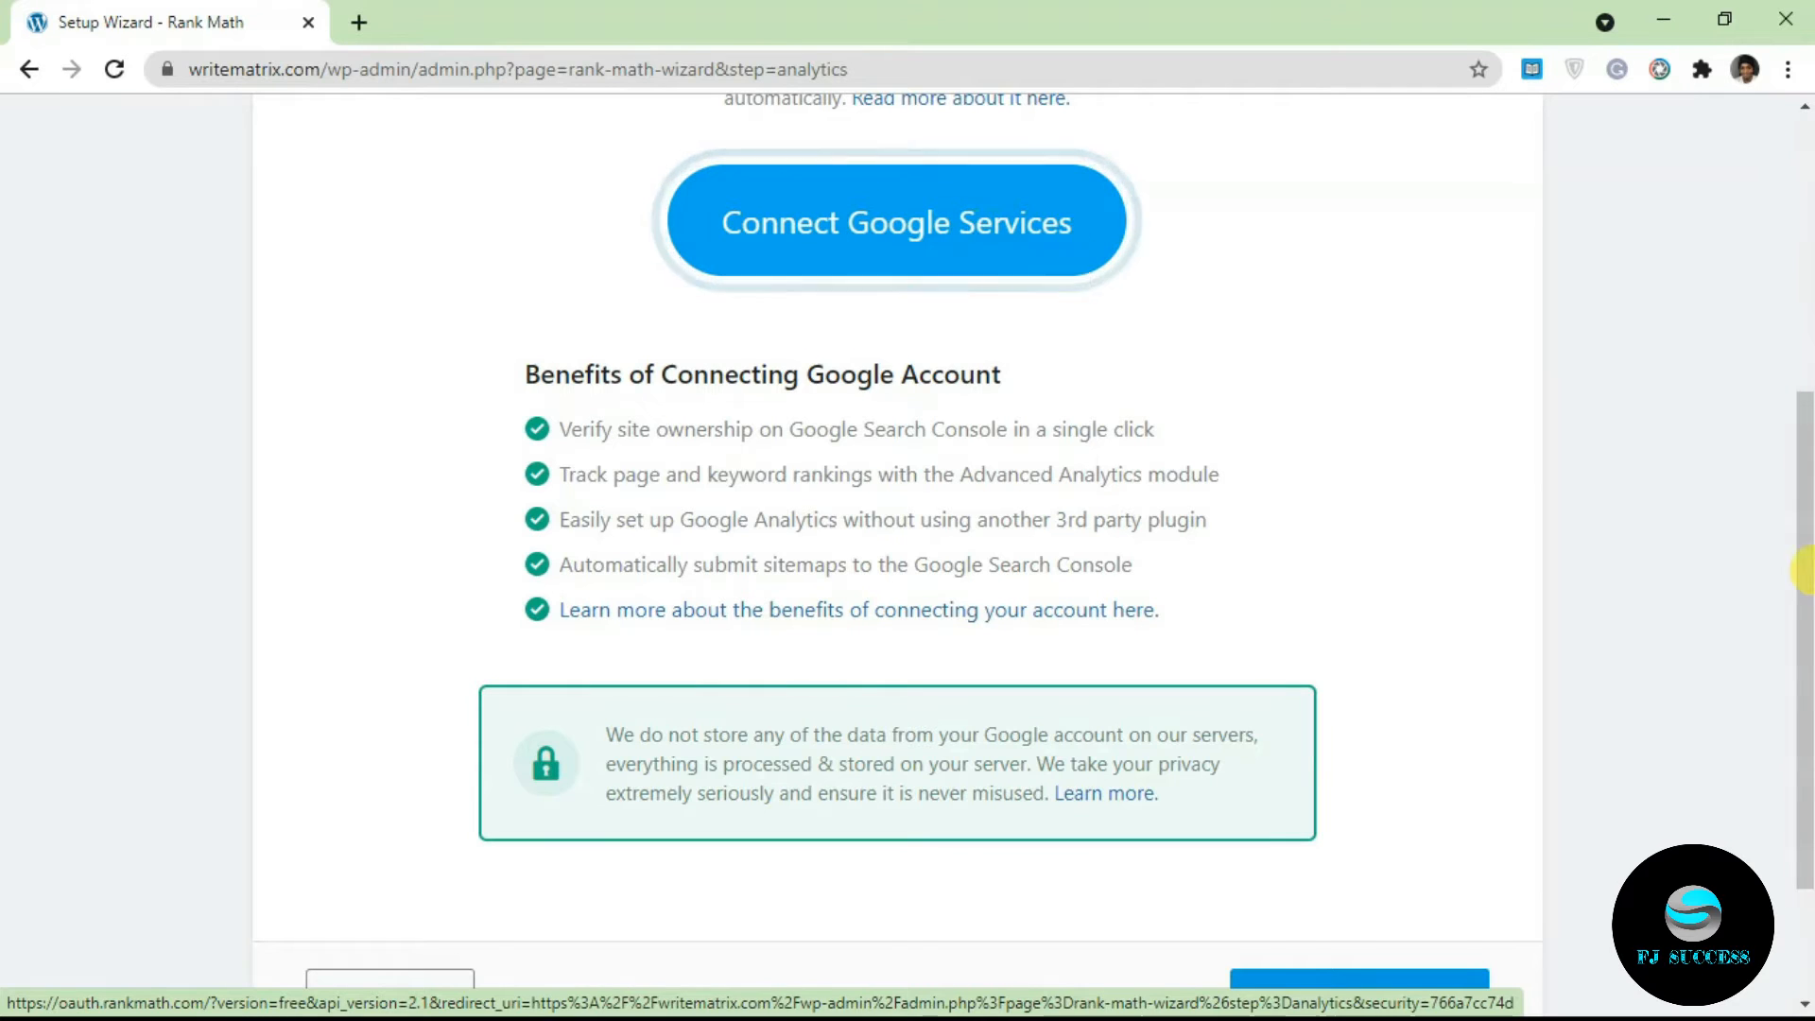
drag(1806, 578, 1806, 507)
scroll(909, 361, up, 1)
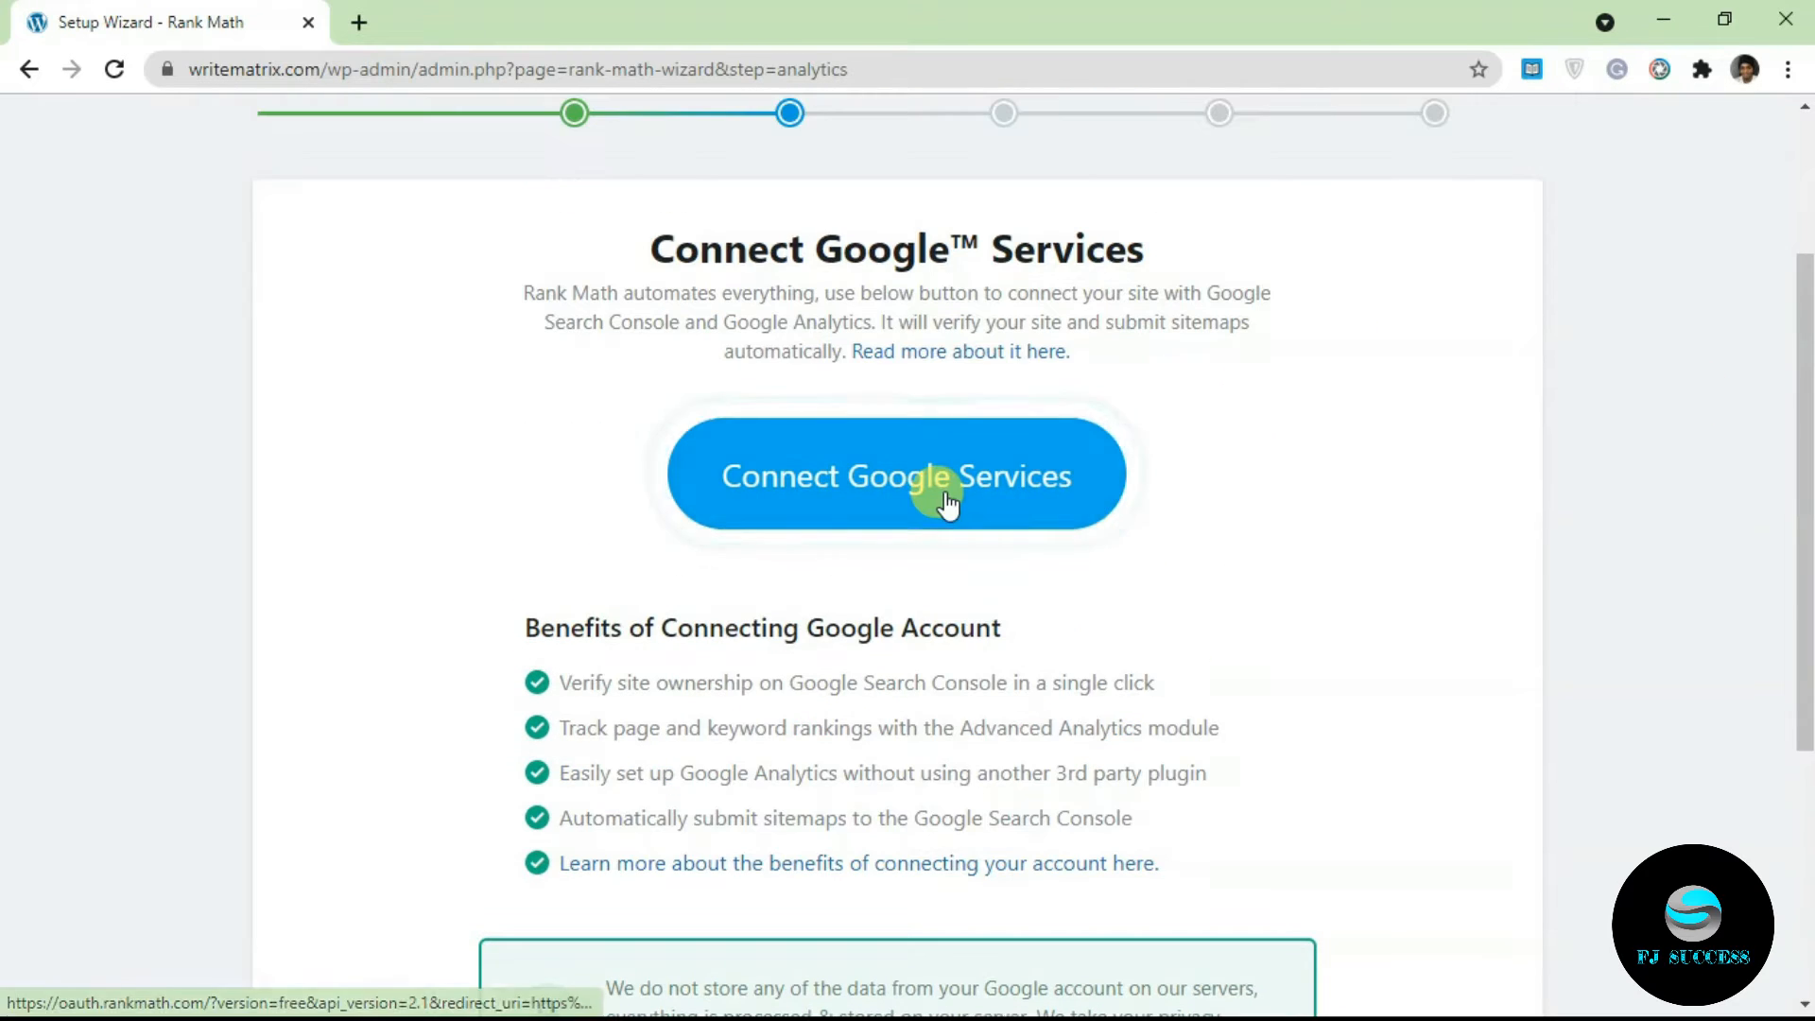
click(947, 504)
drag(1805, 529, 1697, 466)
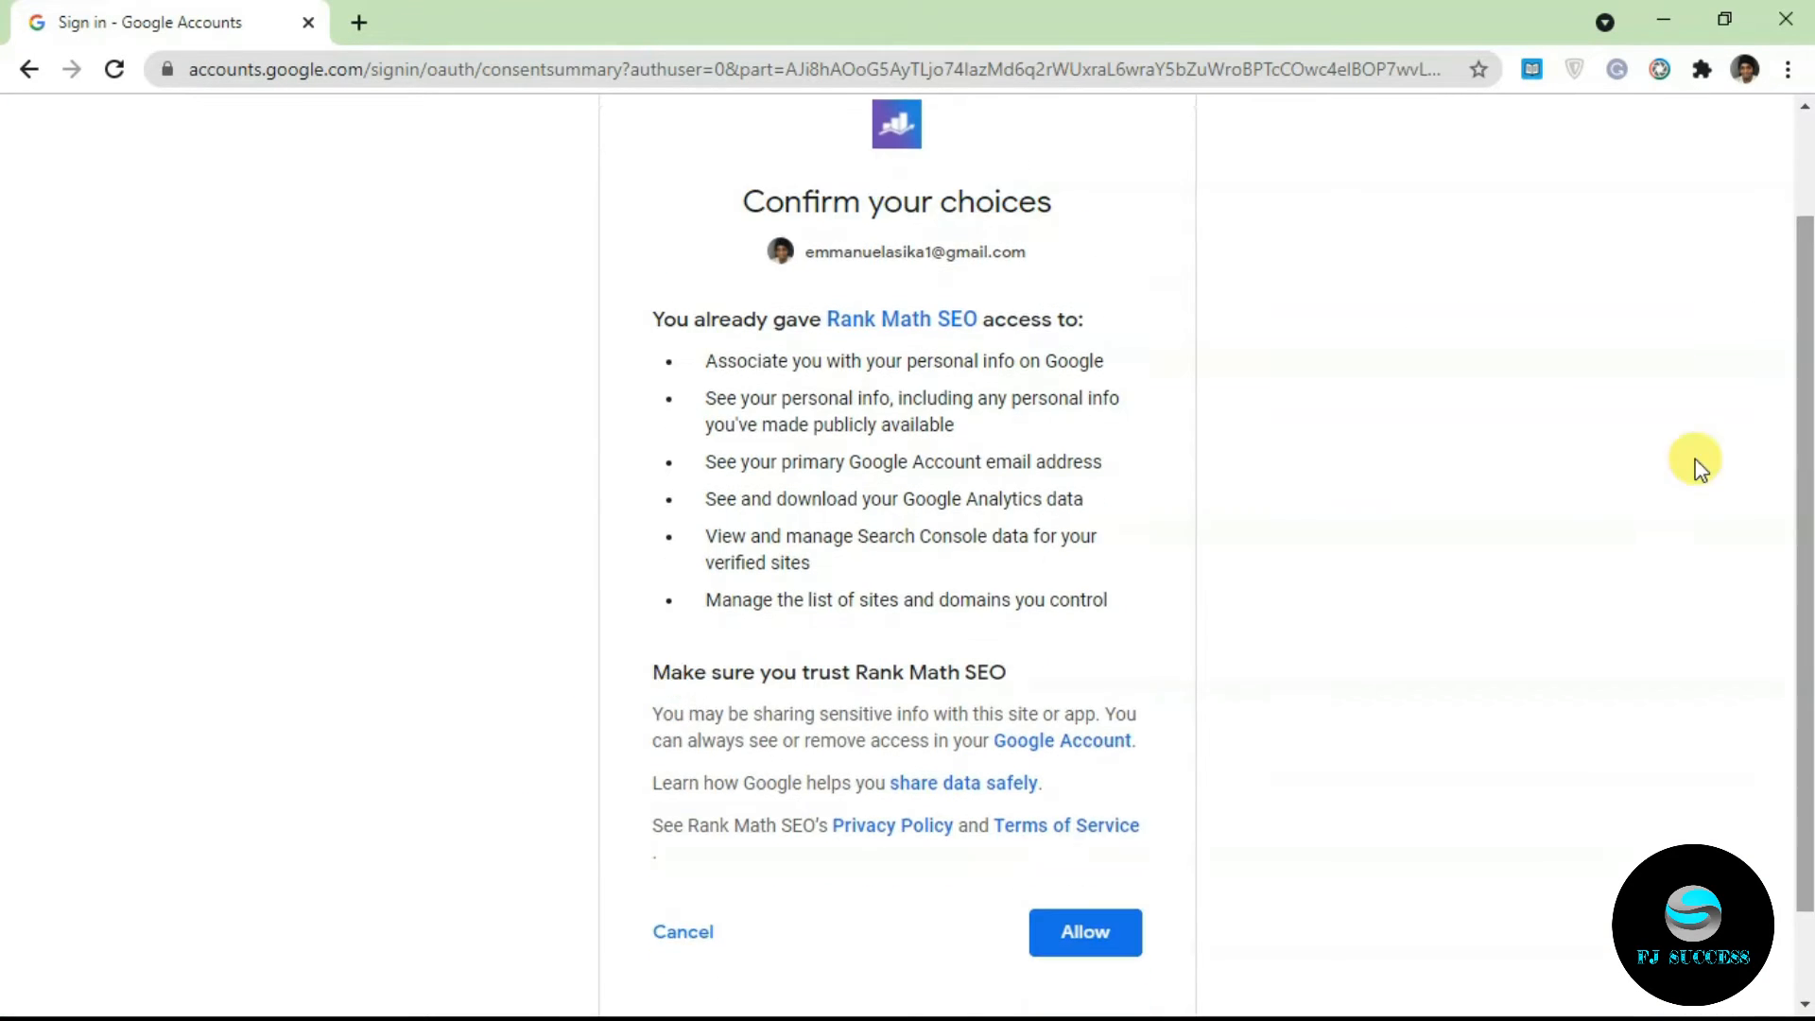
click(1060, 933)
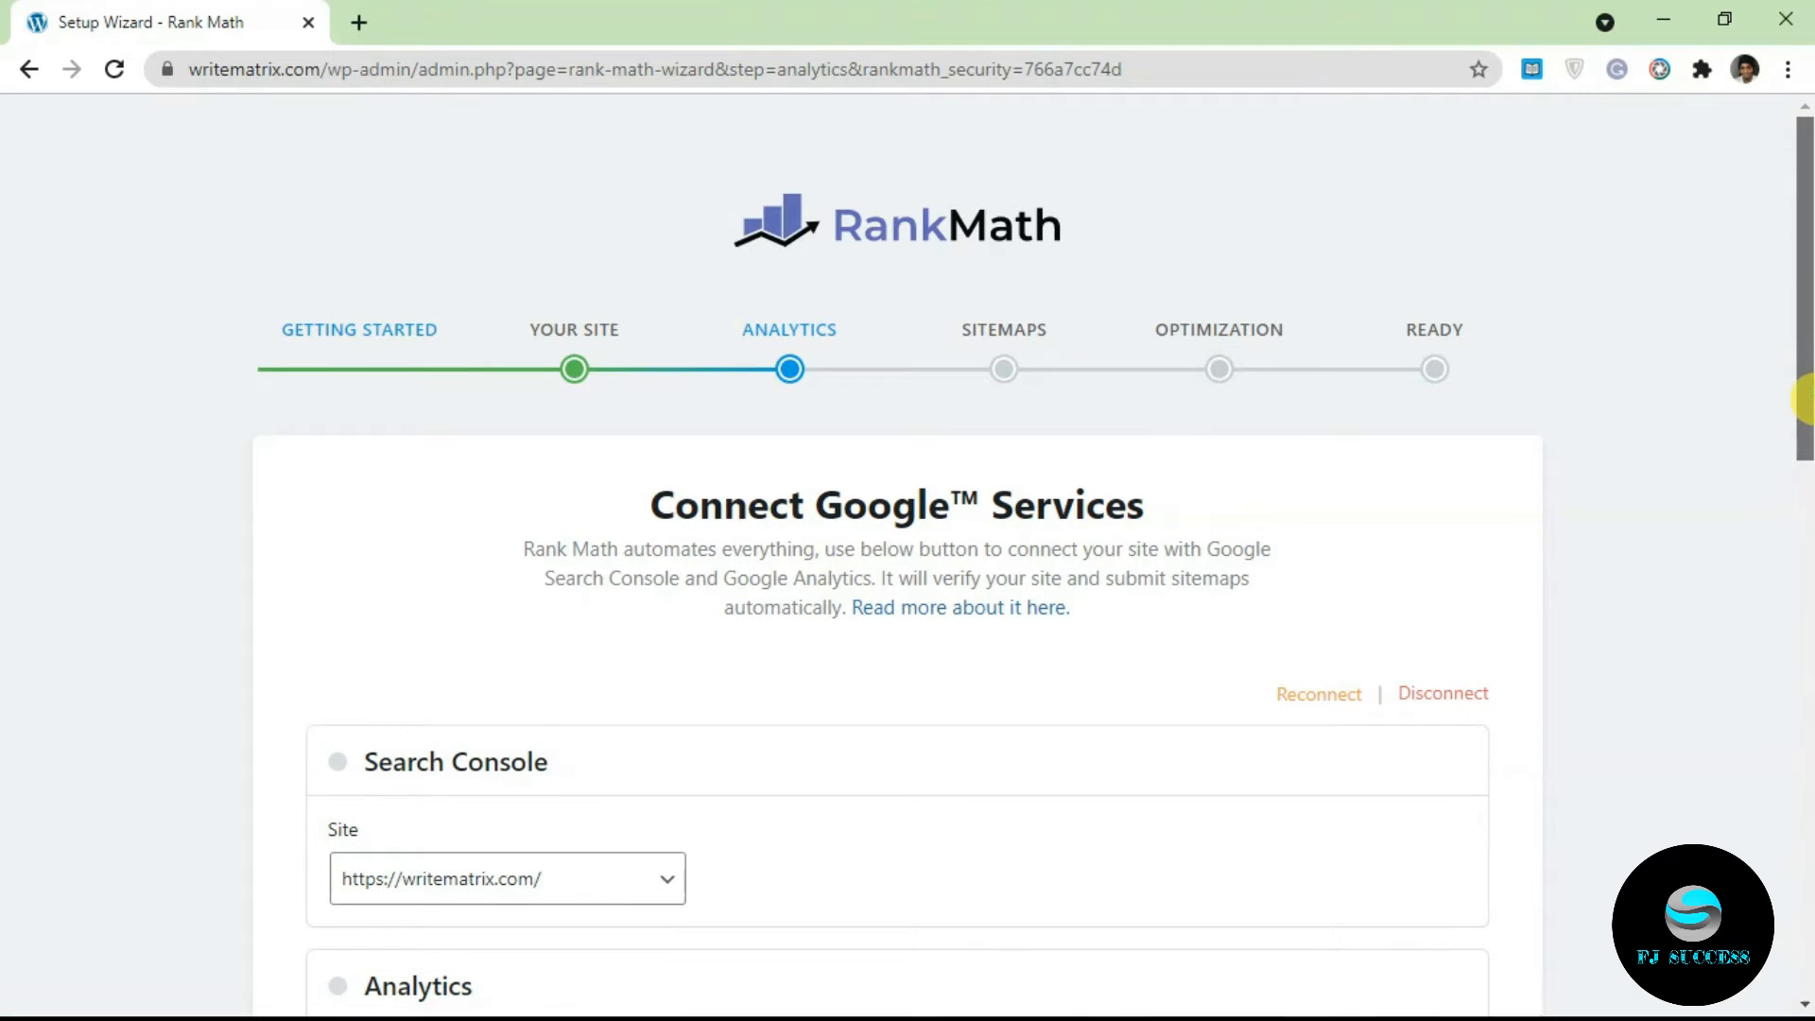
Step: Review the Search Console, Analytics, AdSense and Email Reports sections and save the Google step
scroll(865, 709, down, 1)
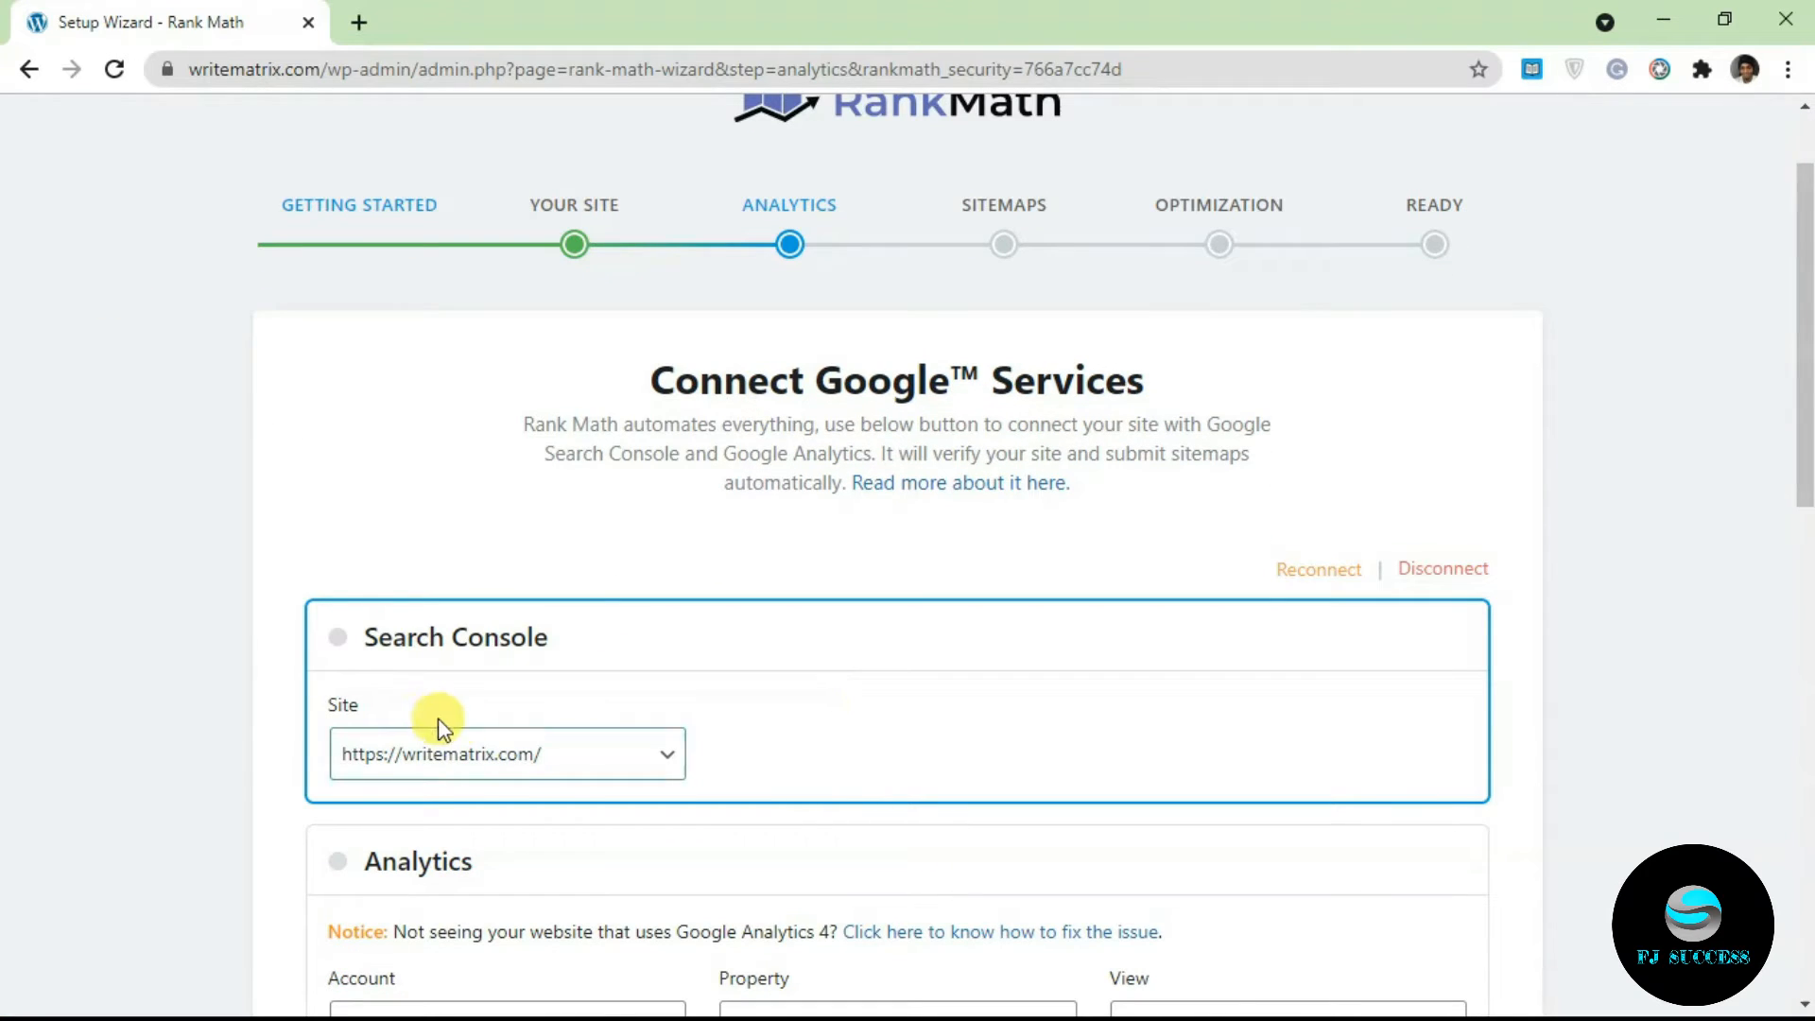
scroll(1805, 318, down, 2)
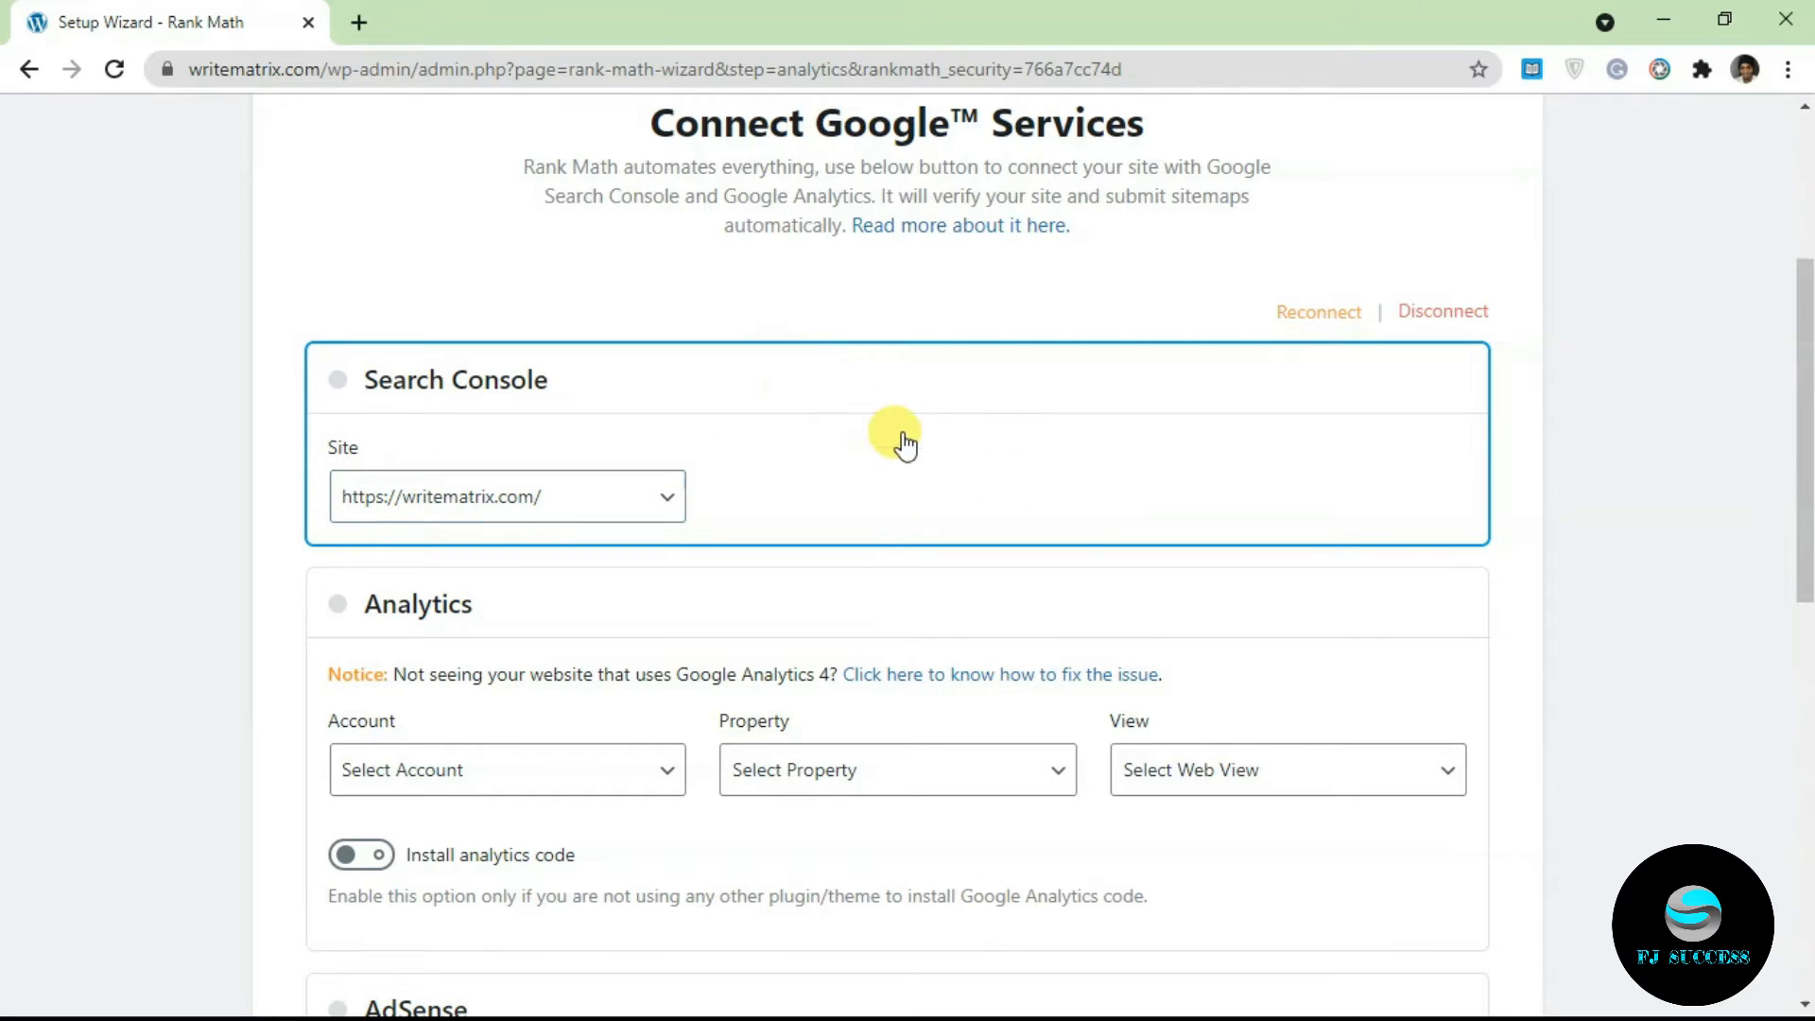
drag(1801, 502, 457, 608)
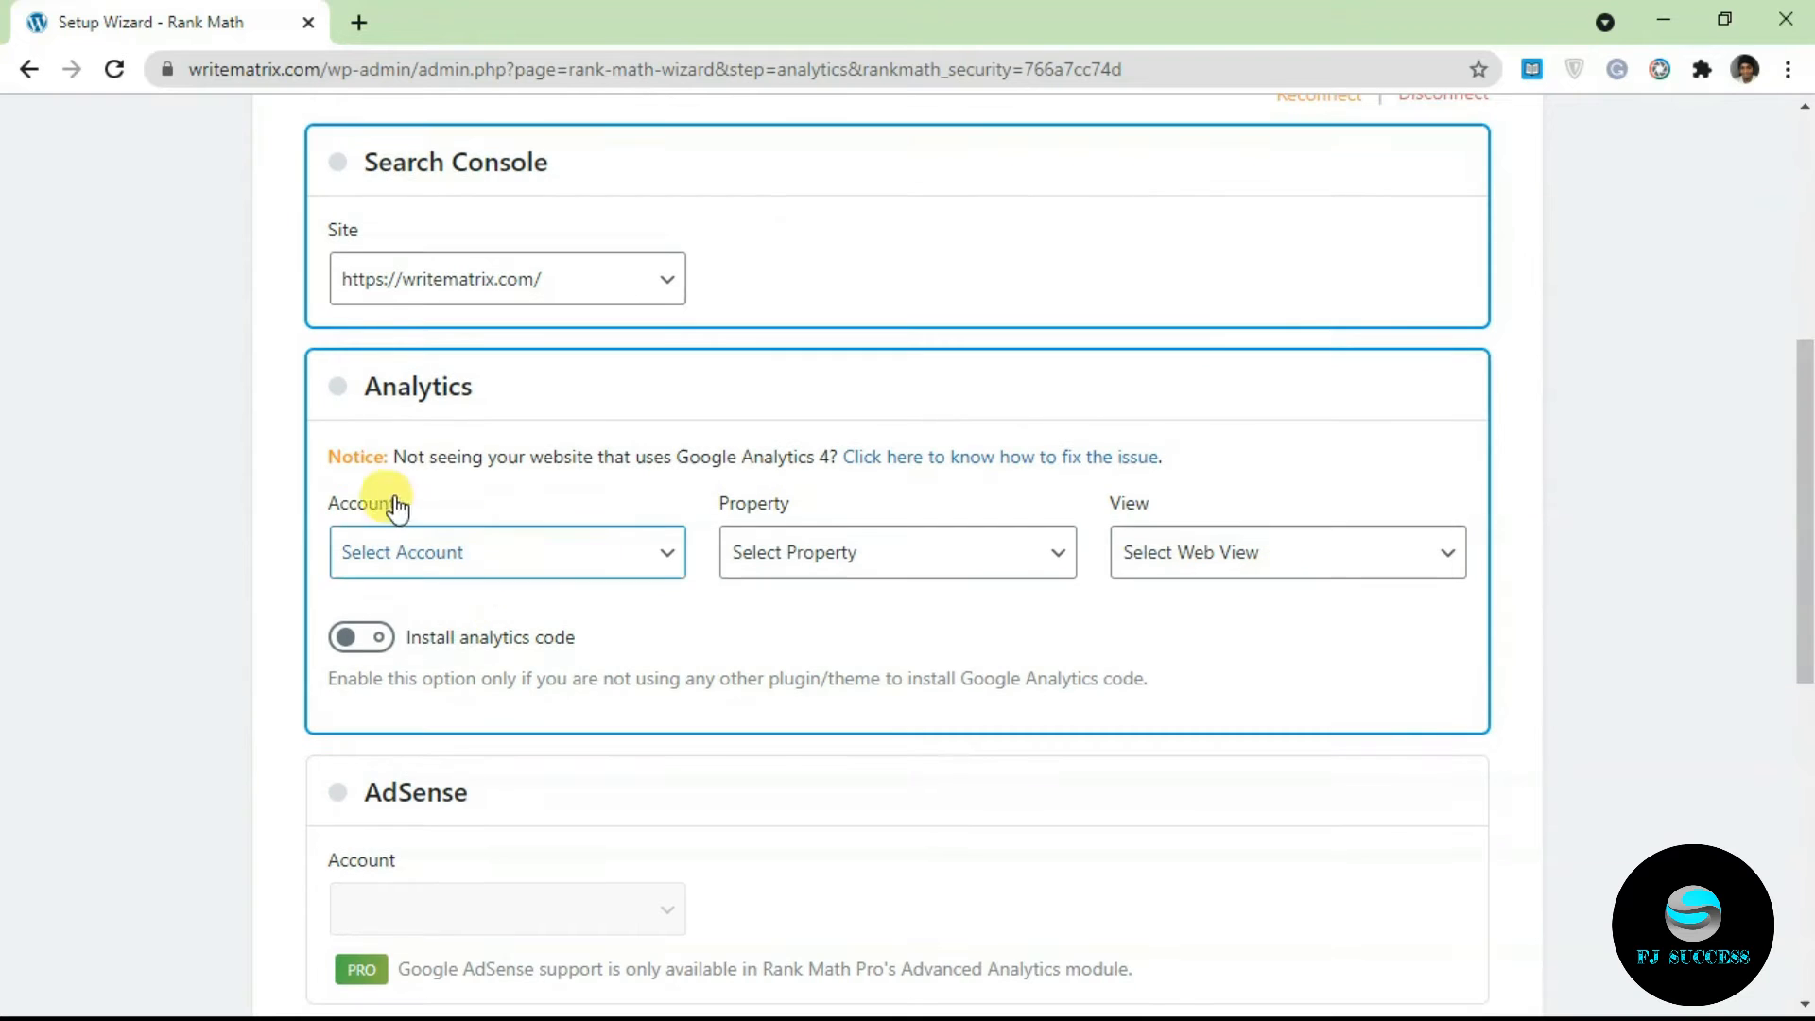
drag(1806, 522, 1810, 649)
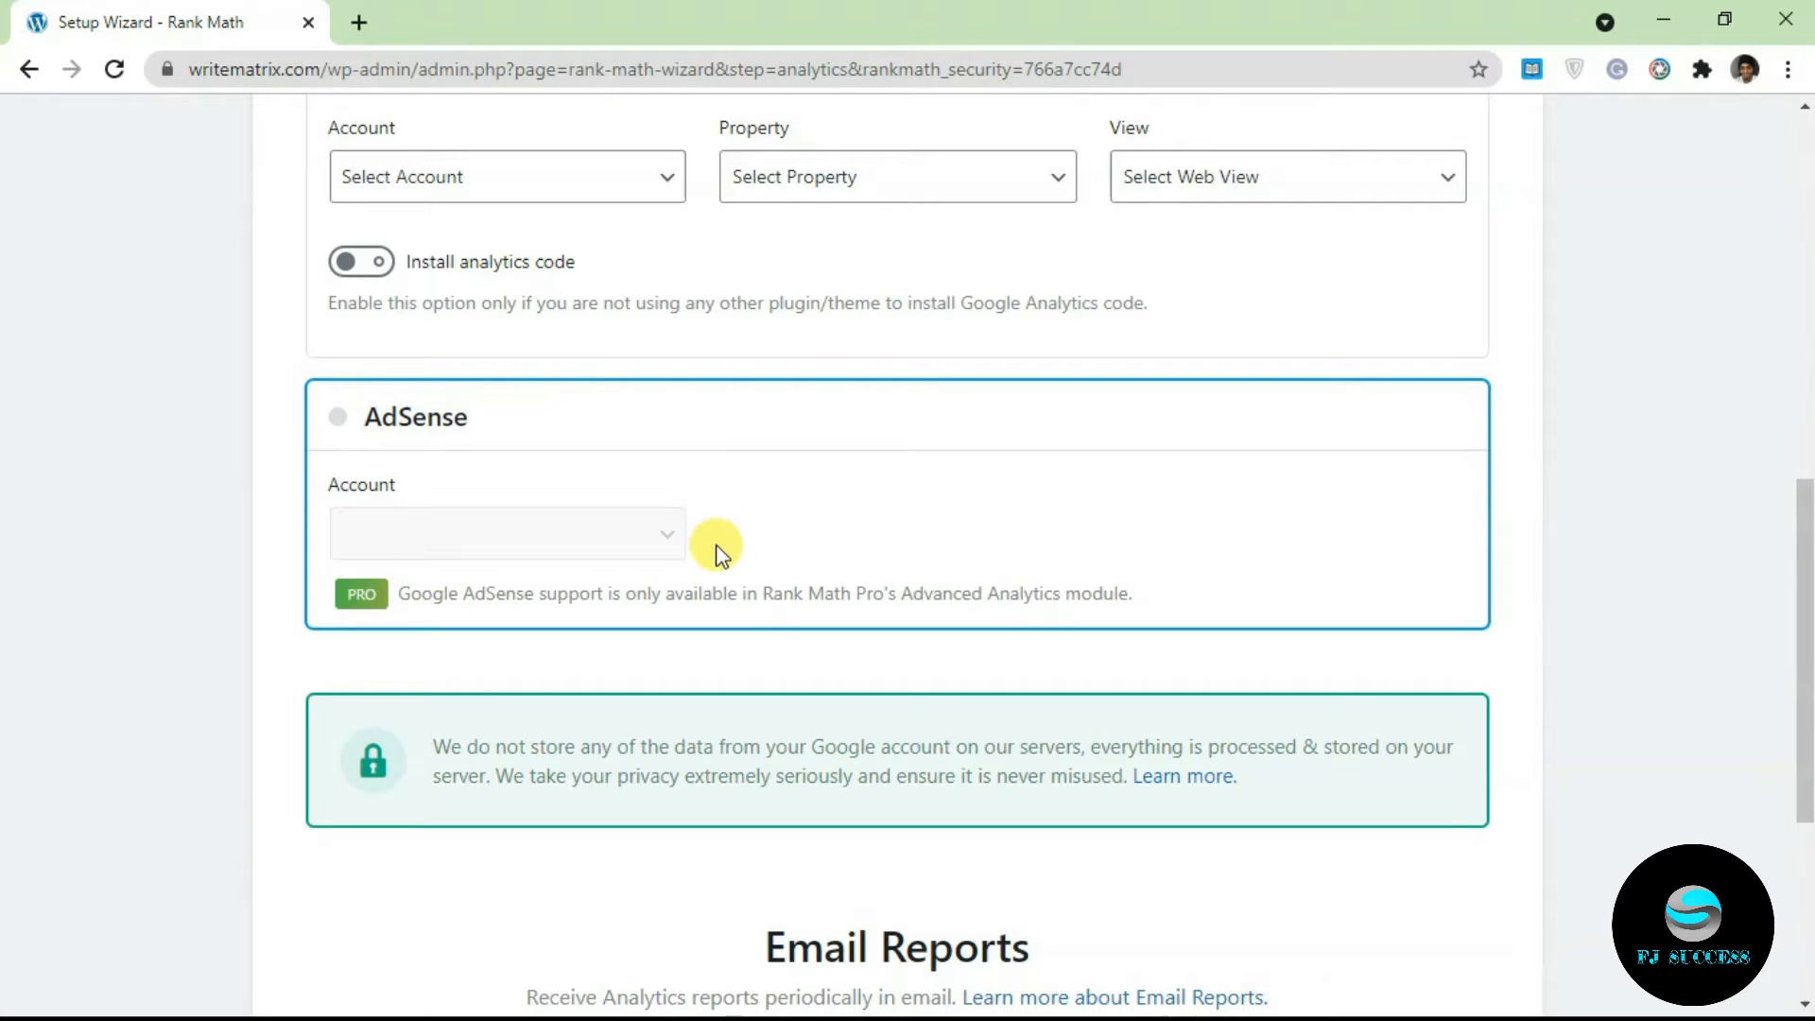
drag(1805, 529, 1805, 246)
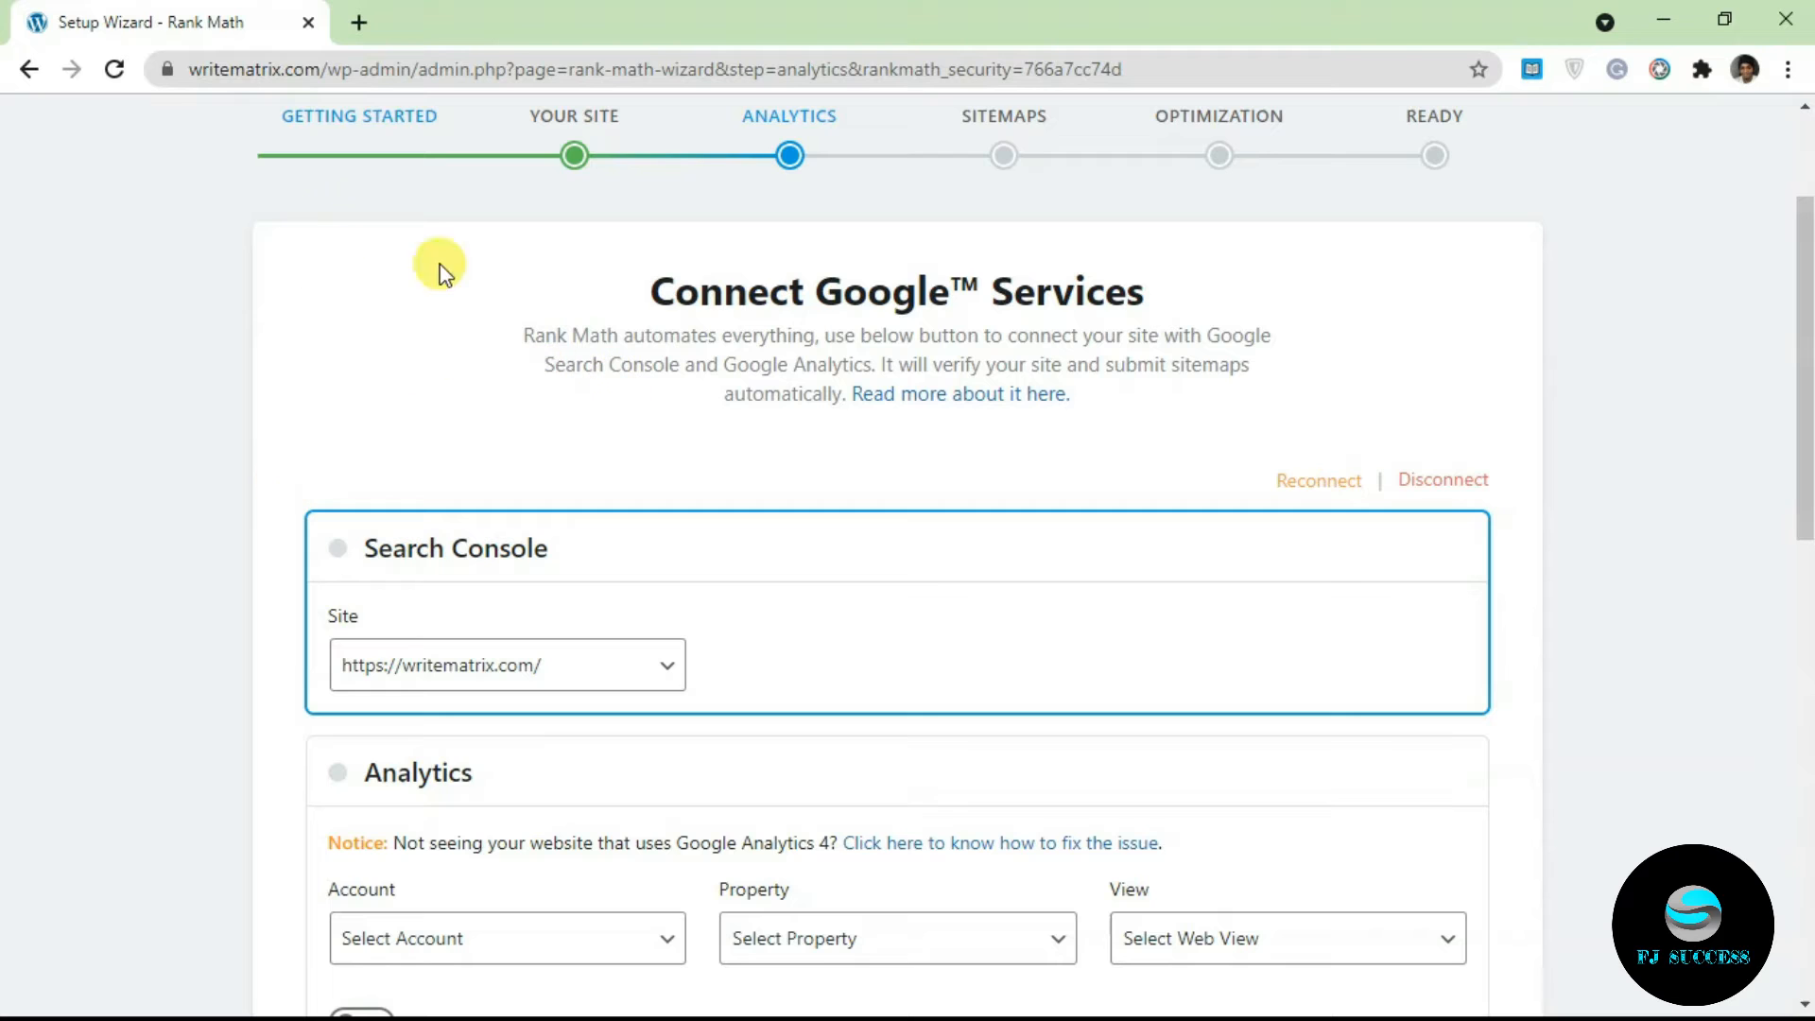
drag(1806, 355, 1806, 752)
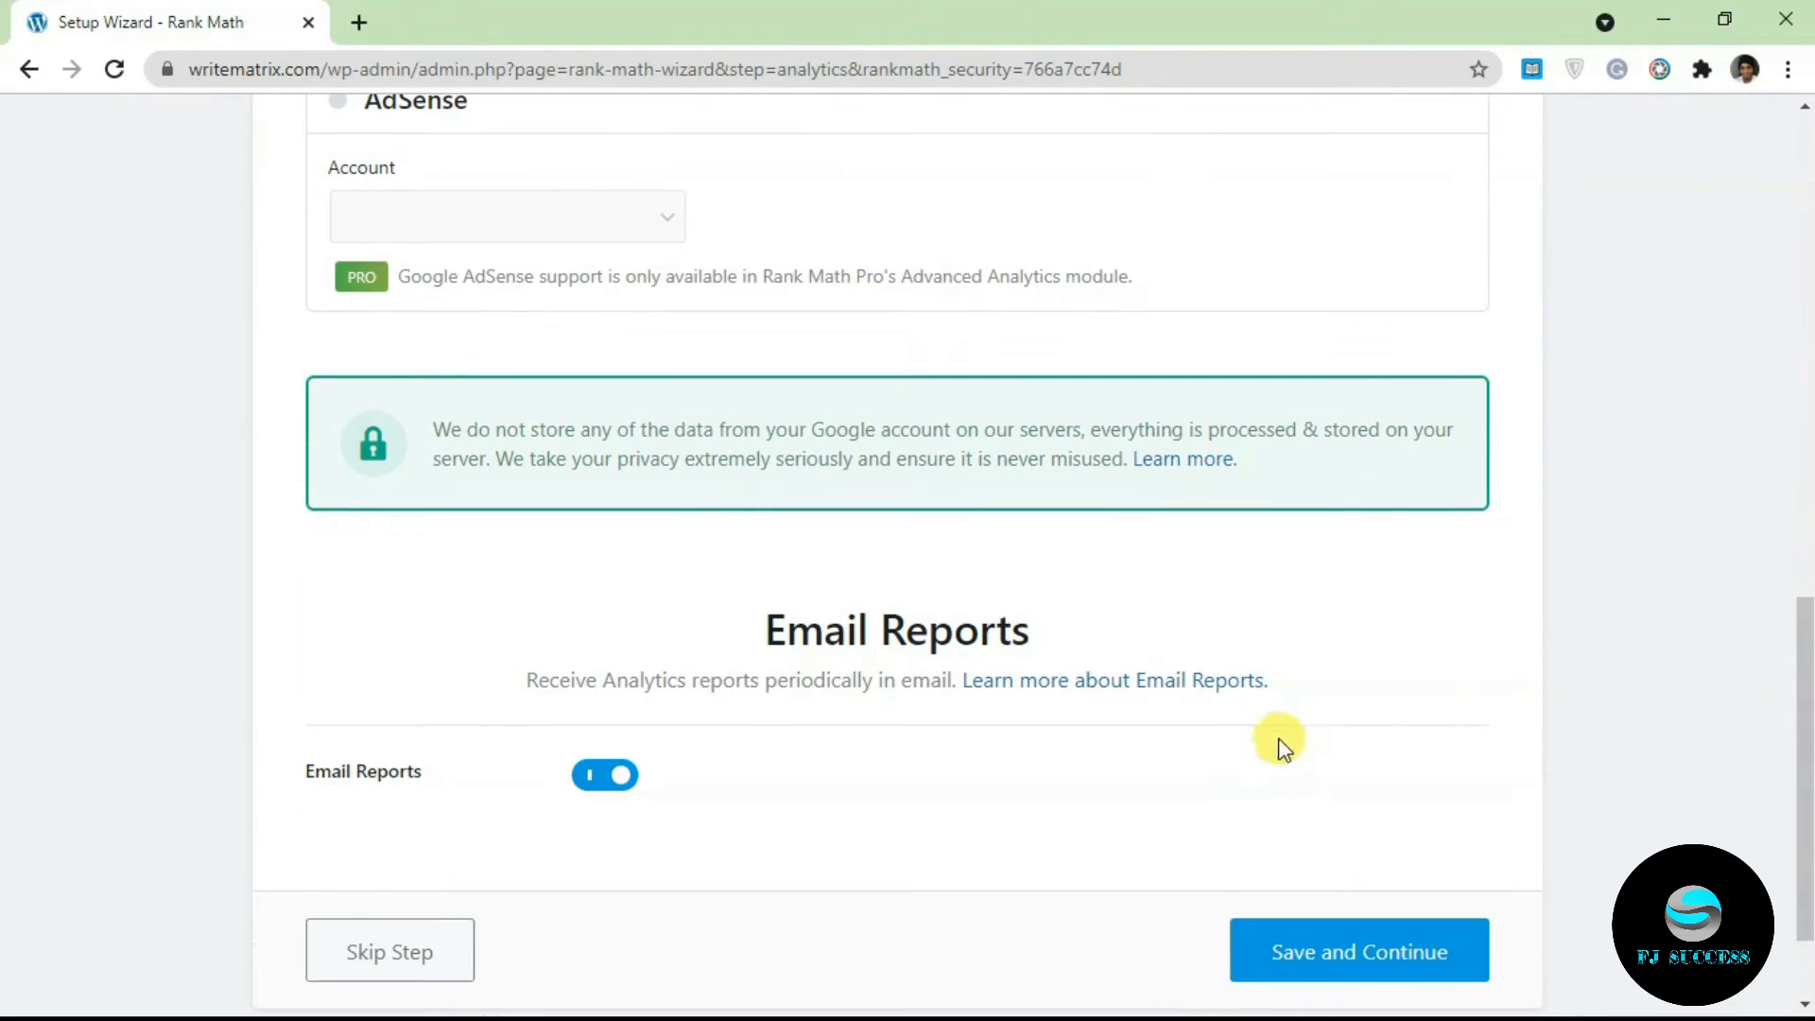
click(1362, 956)
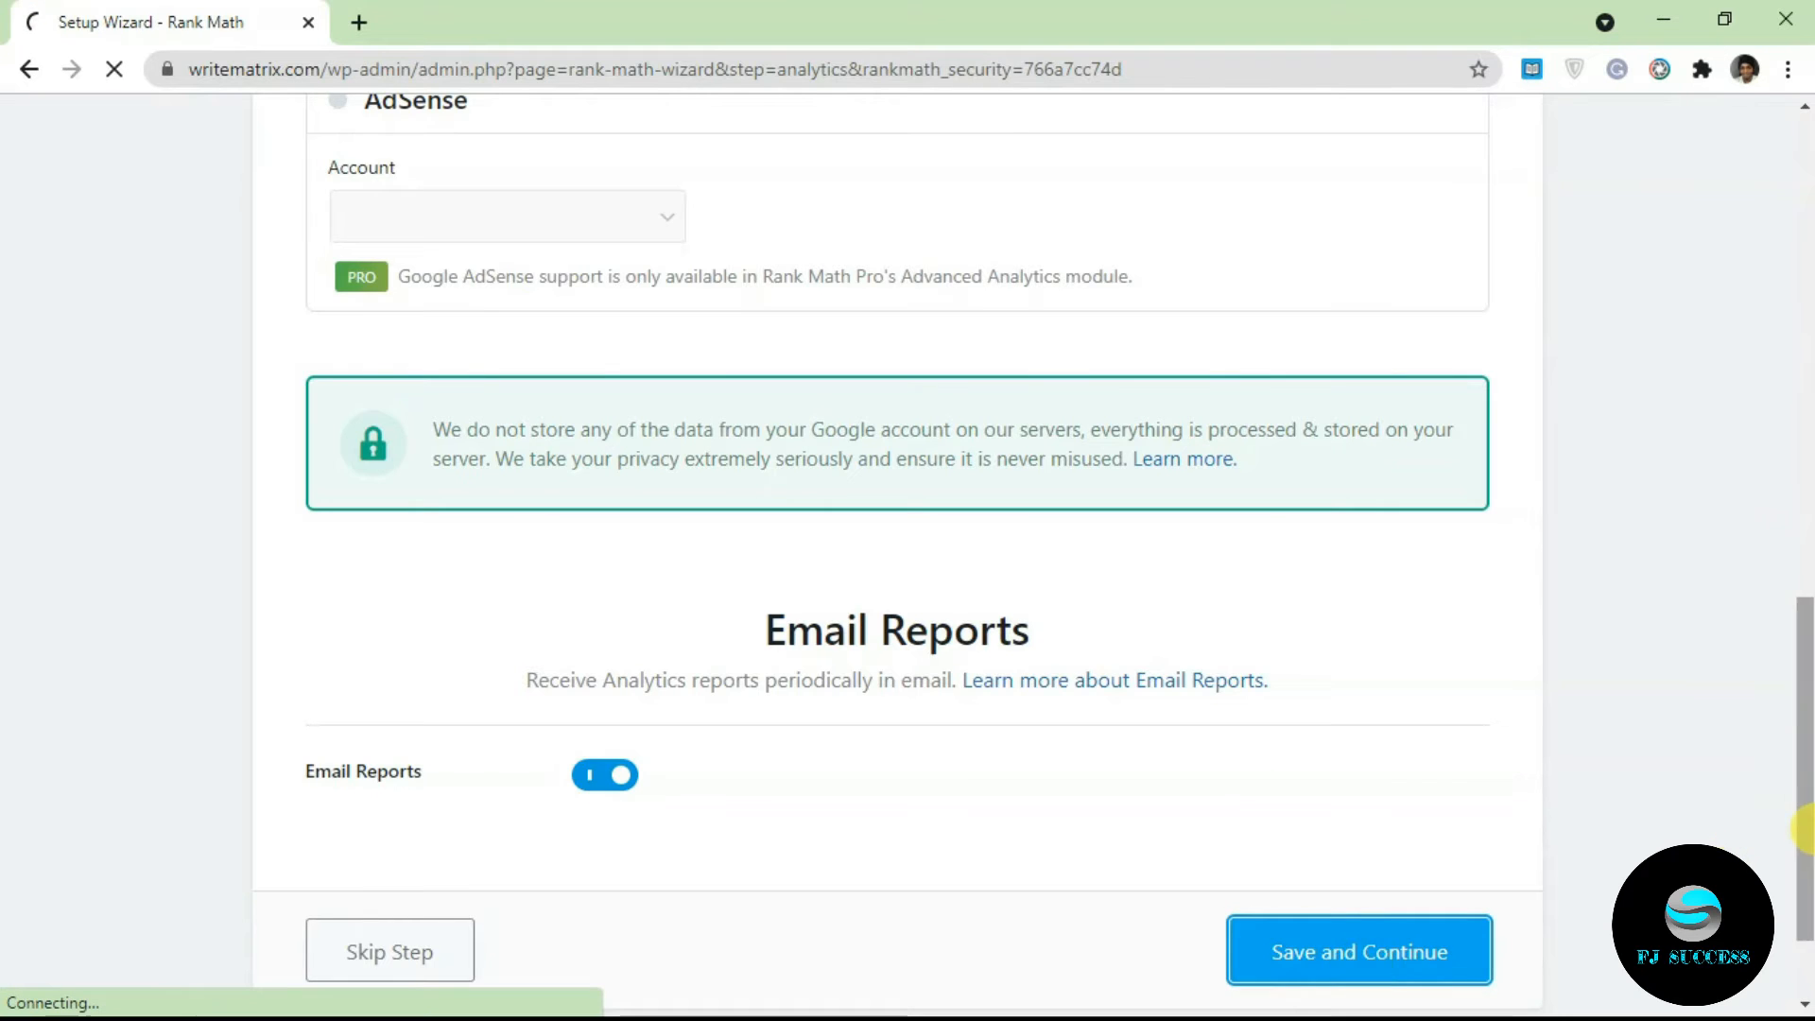
drag(1806, 452, 1798, 674)
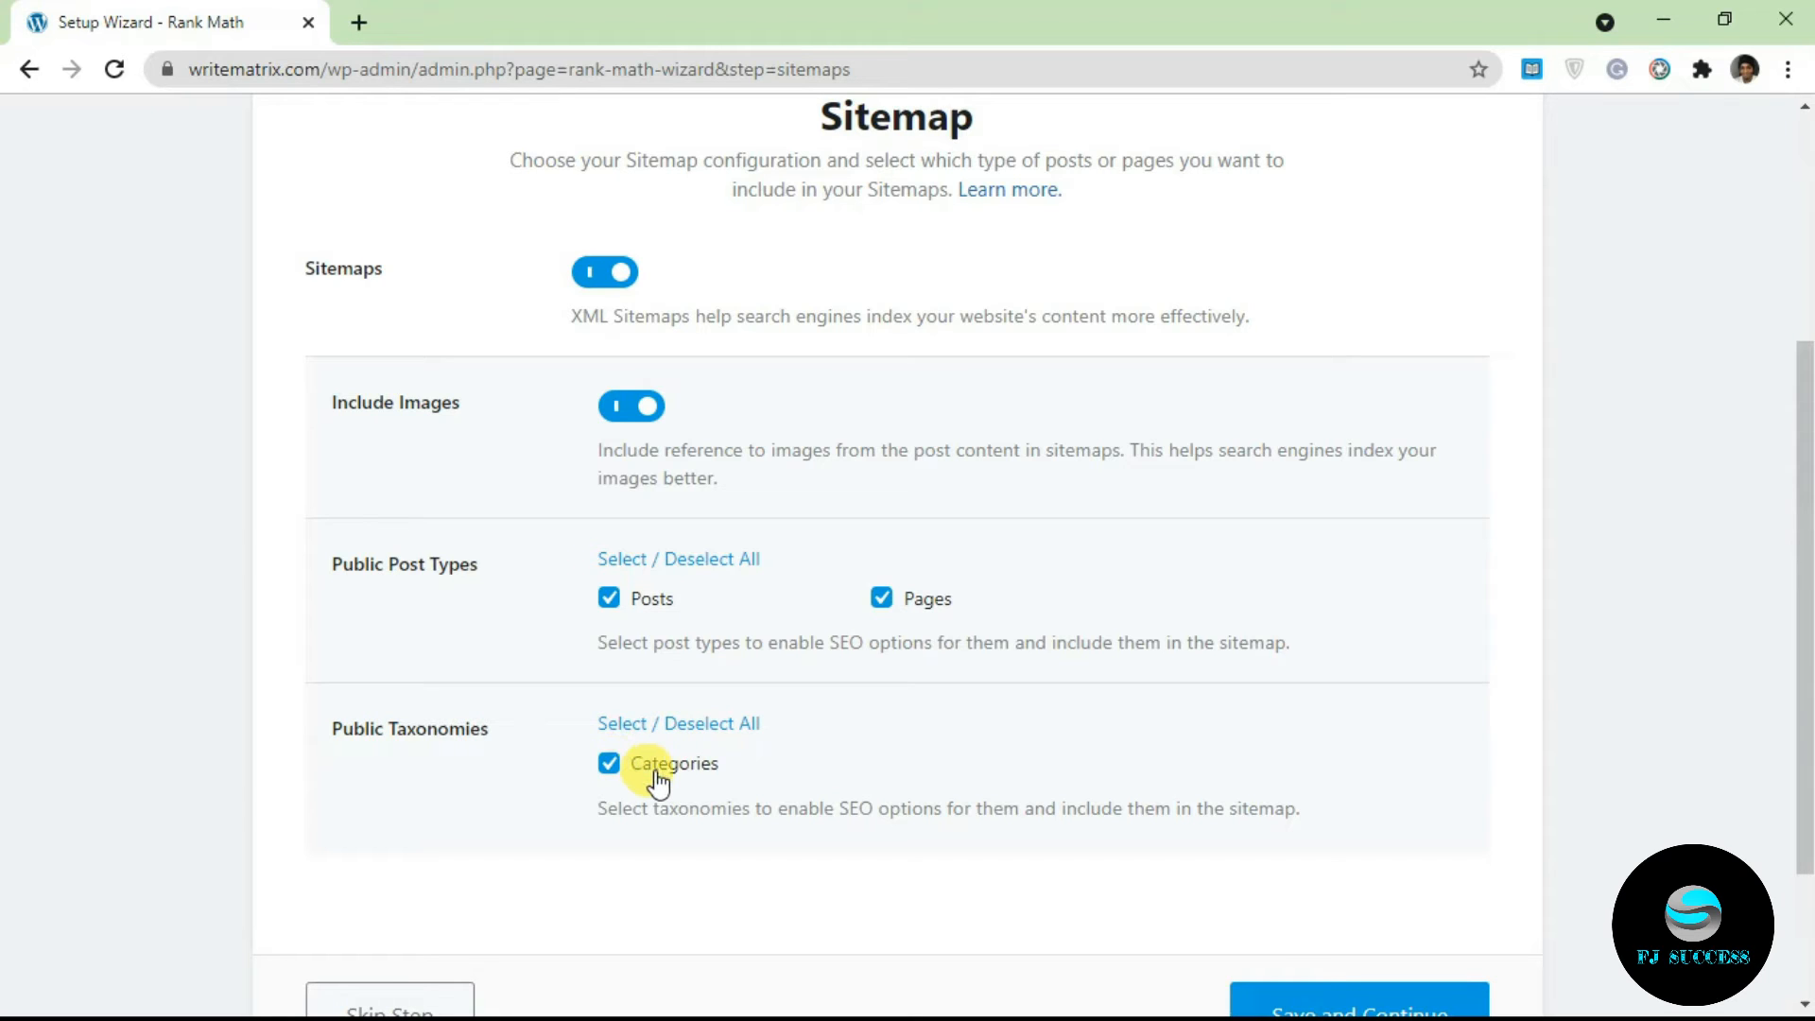
Step: Toggle XML sitemaps off and back on with Categories included, then save the sitemap step
scroll(612, 483, up, 1)
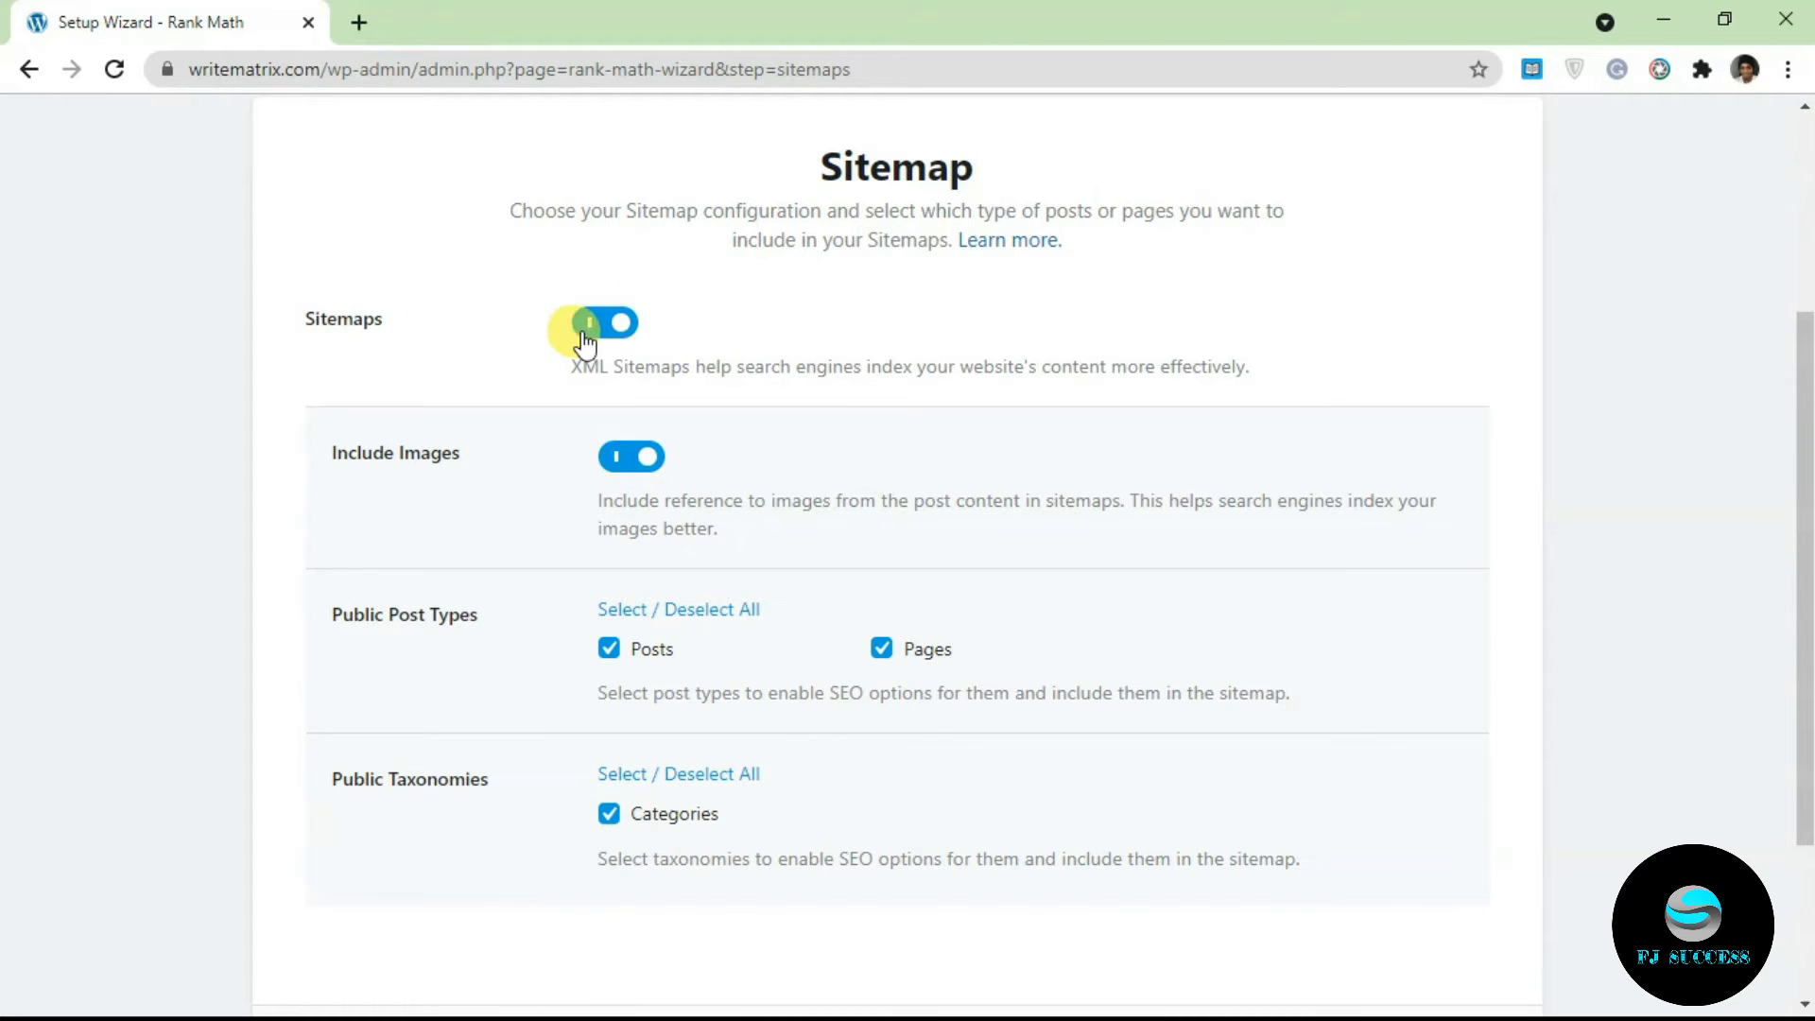
drag(1803, 304, 1802, 160)
click(603, 572)
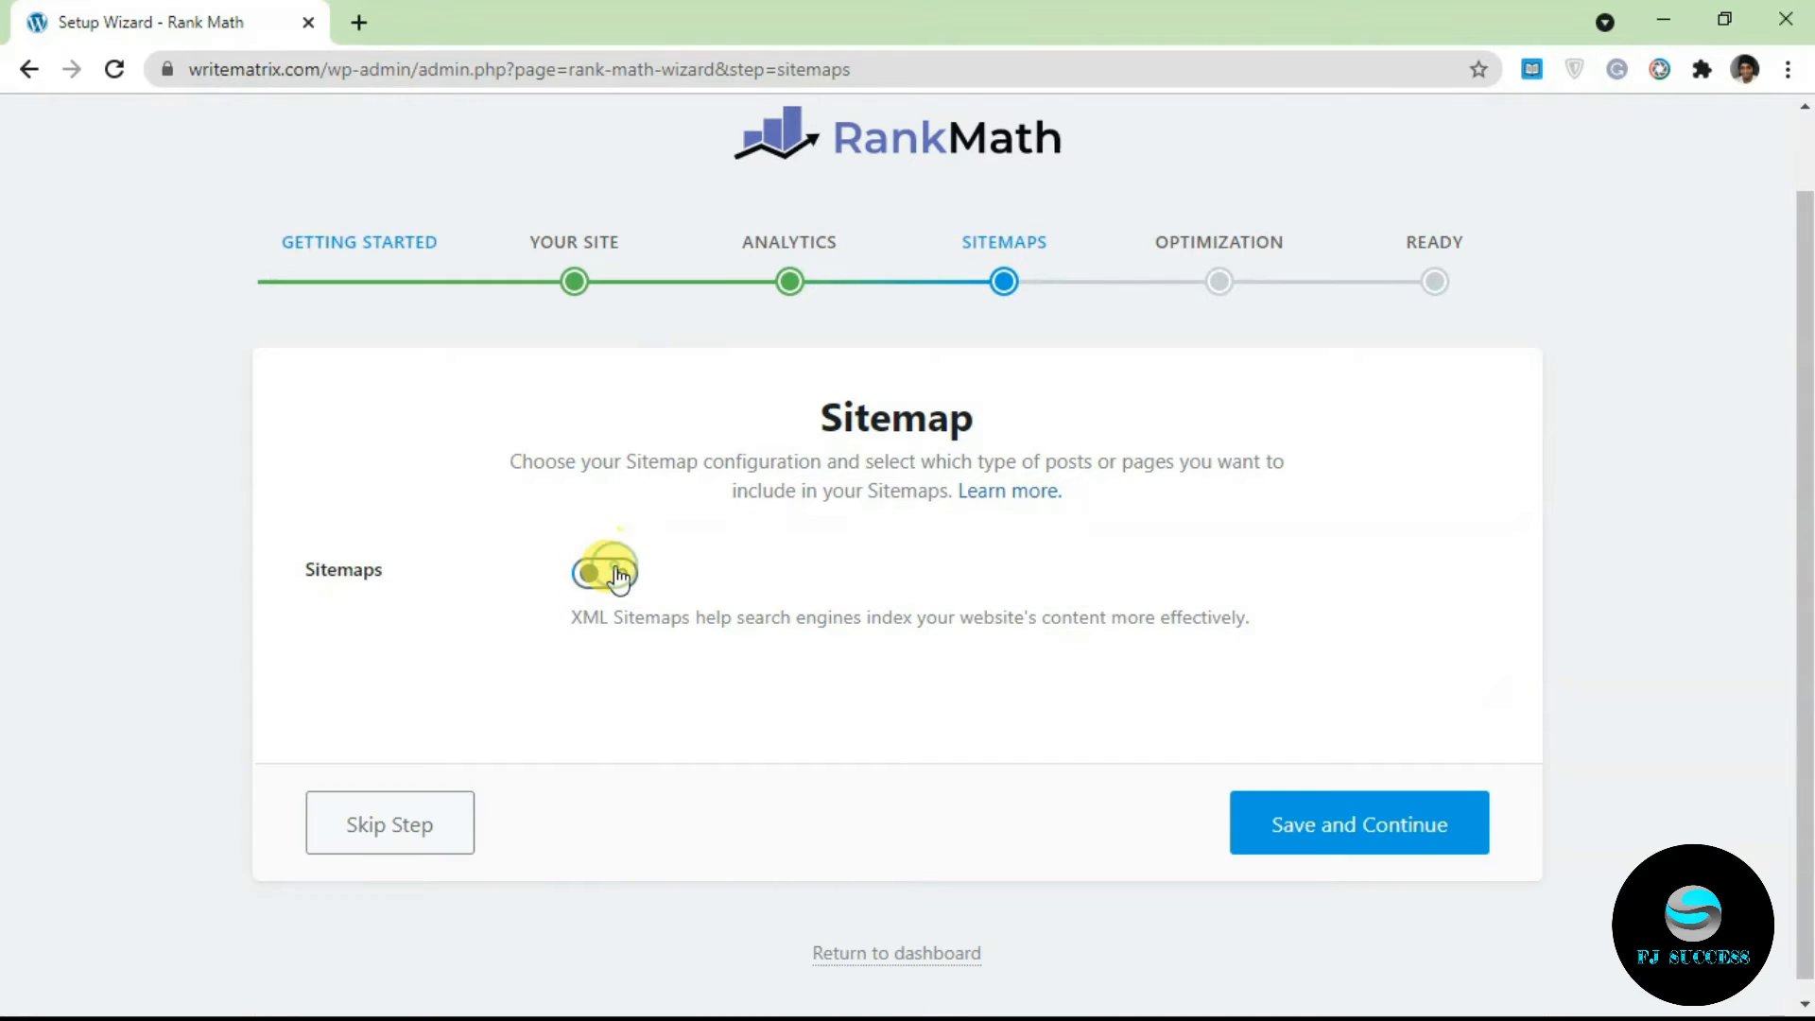
click(607, 571)
drag(1794, 506, 1799, 830)
click(1396, 819)
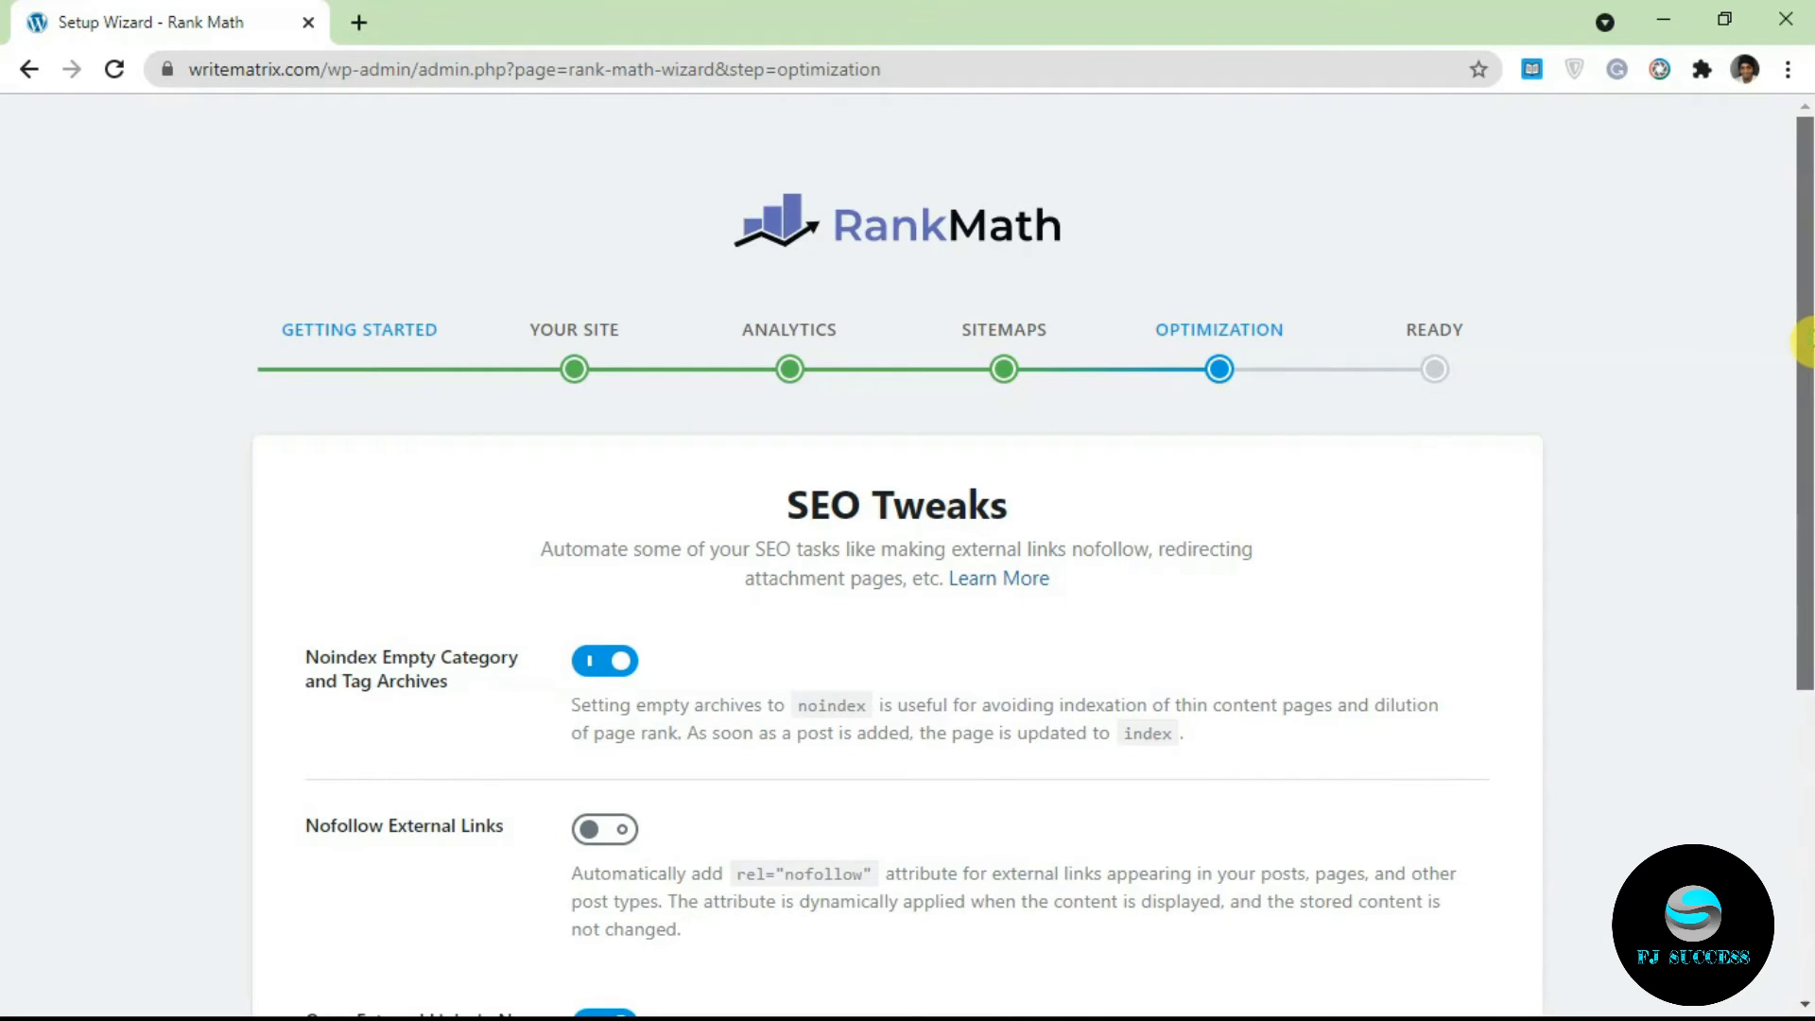
Step: Keep empty archives noindexed, external links followed and opening in new tabs, then save
scroll(1806, 437, down, 1)
scroll(1806, 437, down, 1)
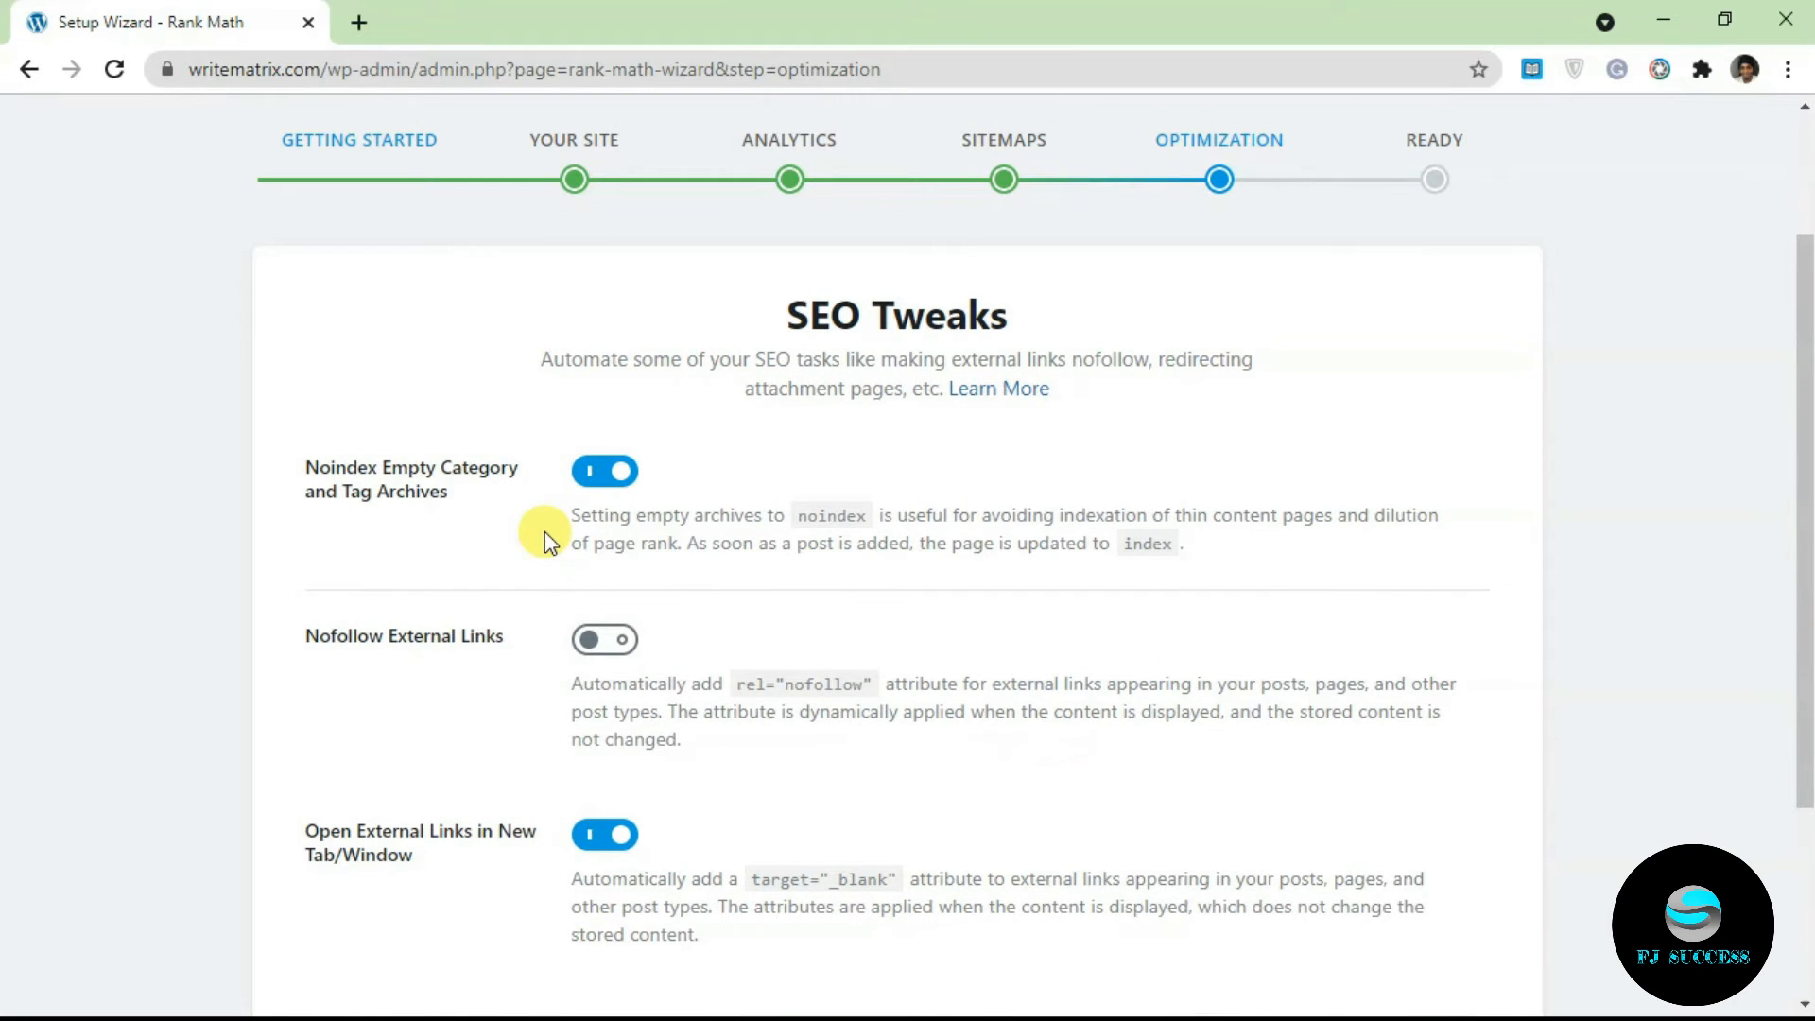
scroll(1806, 477, down, 1)
drag(1812, 479, 1810, 518)
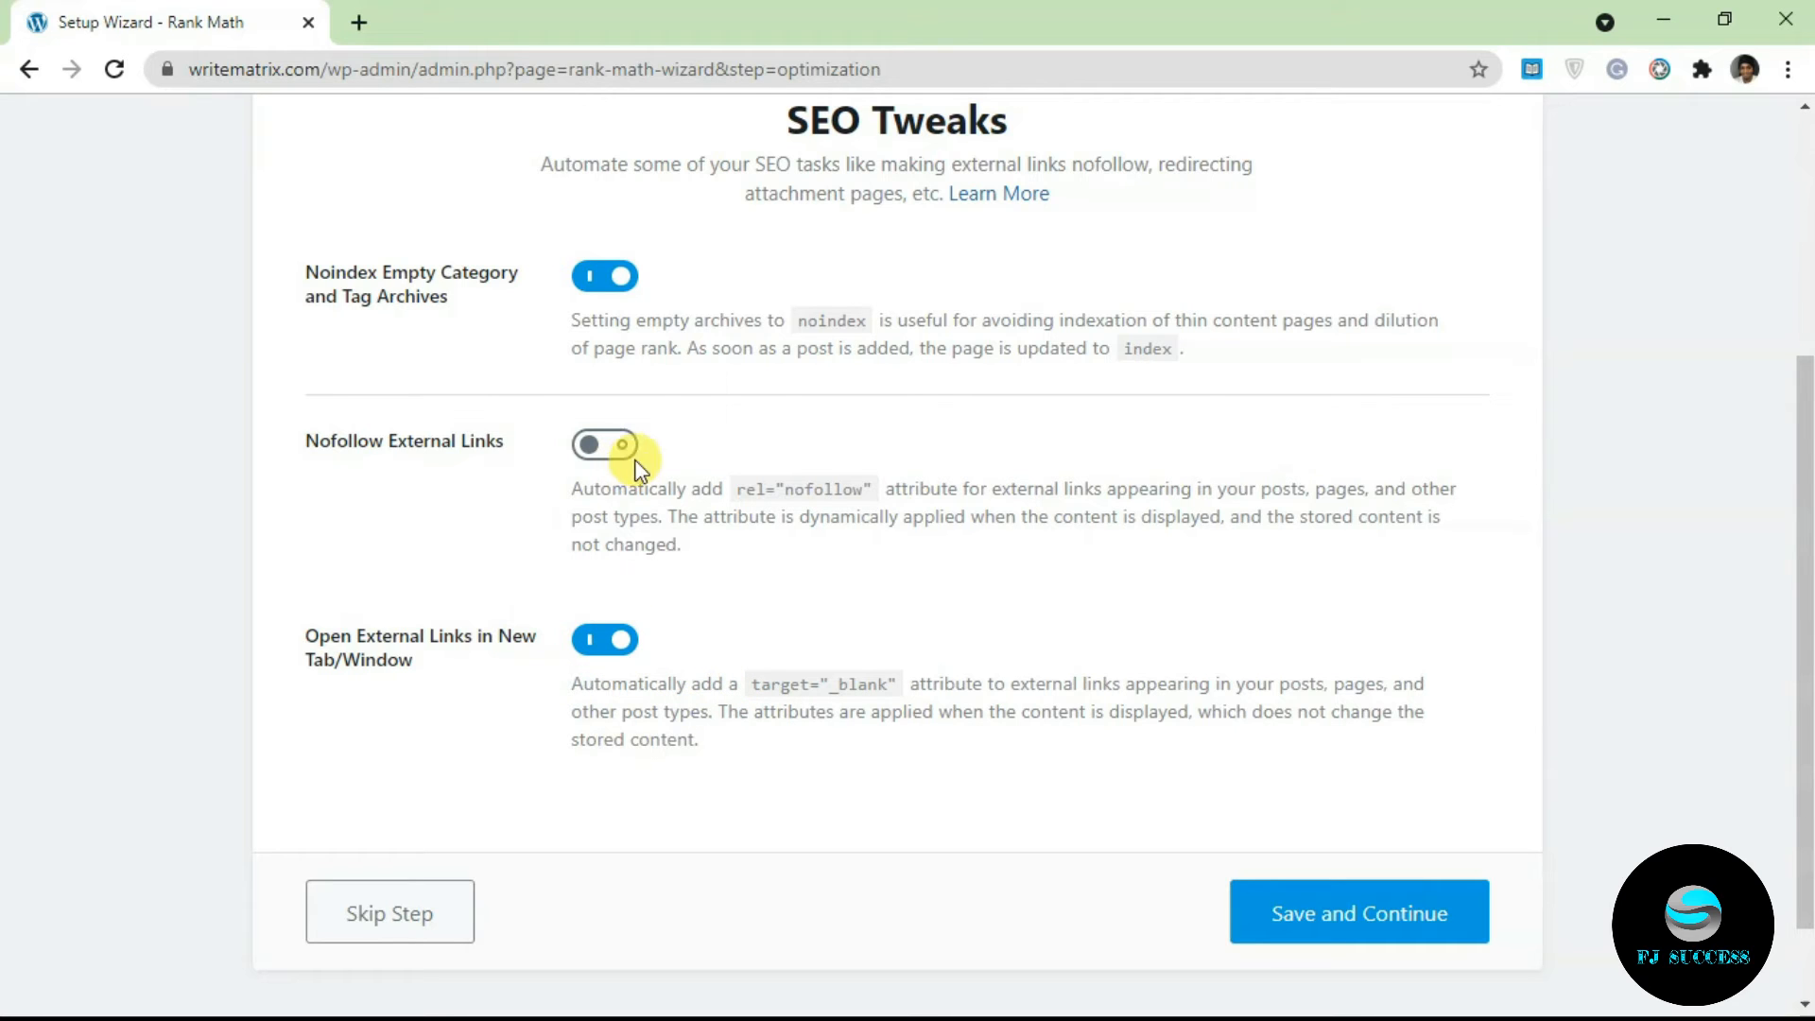
click(1326, 928)
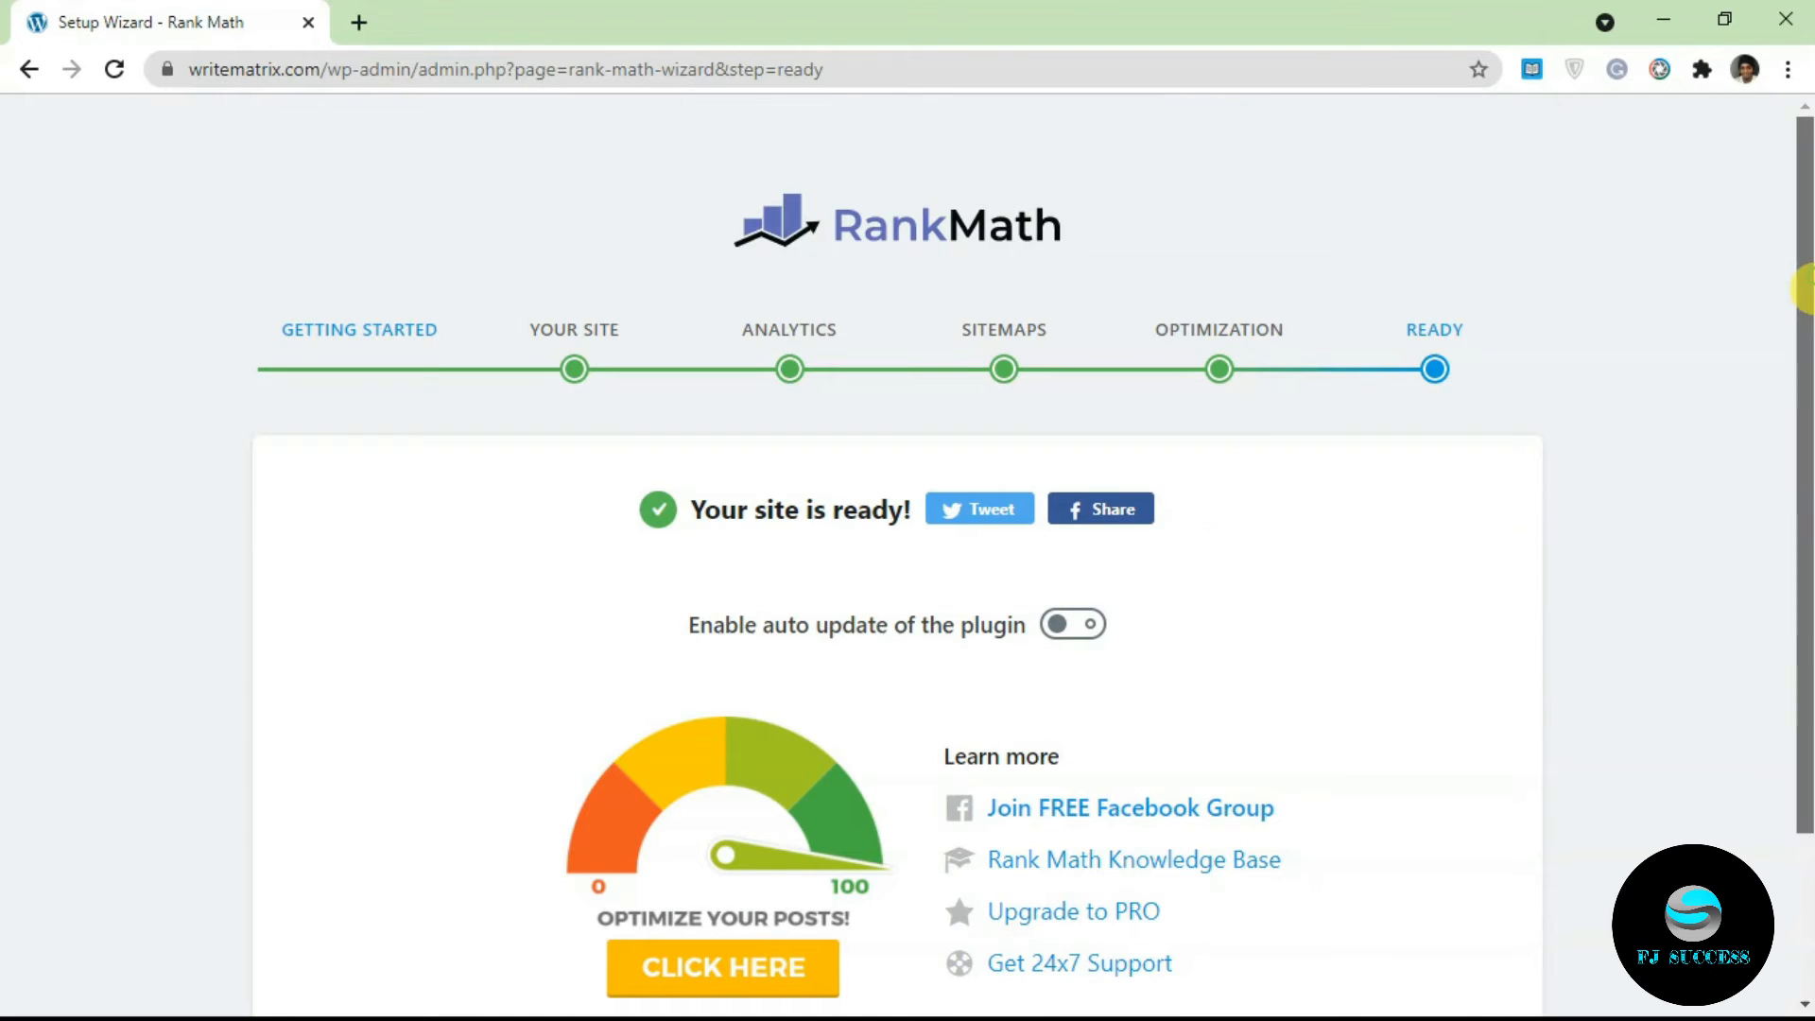
Step: Launch Setup Advanced Options from the 'Your site is ready!' page
scroll(1418, 397, down, 2)
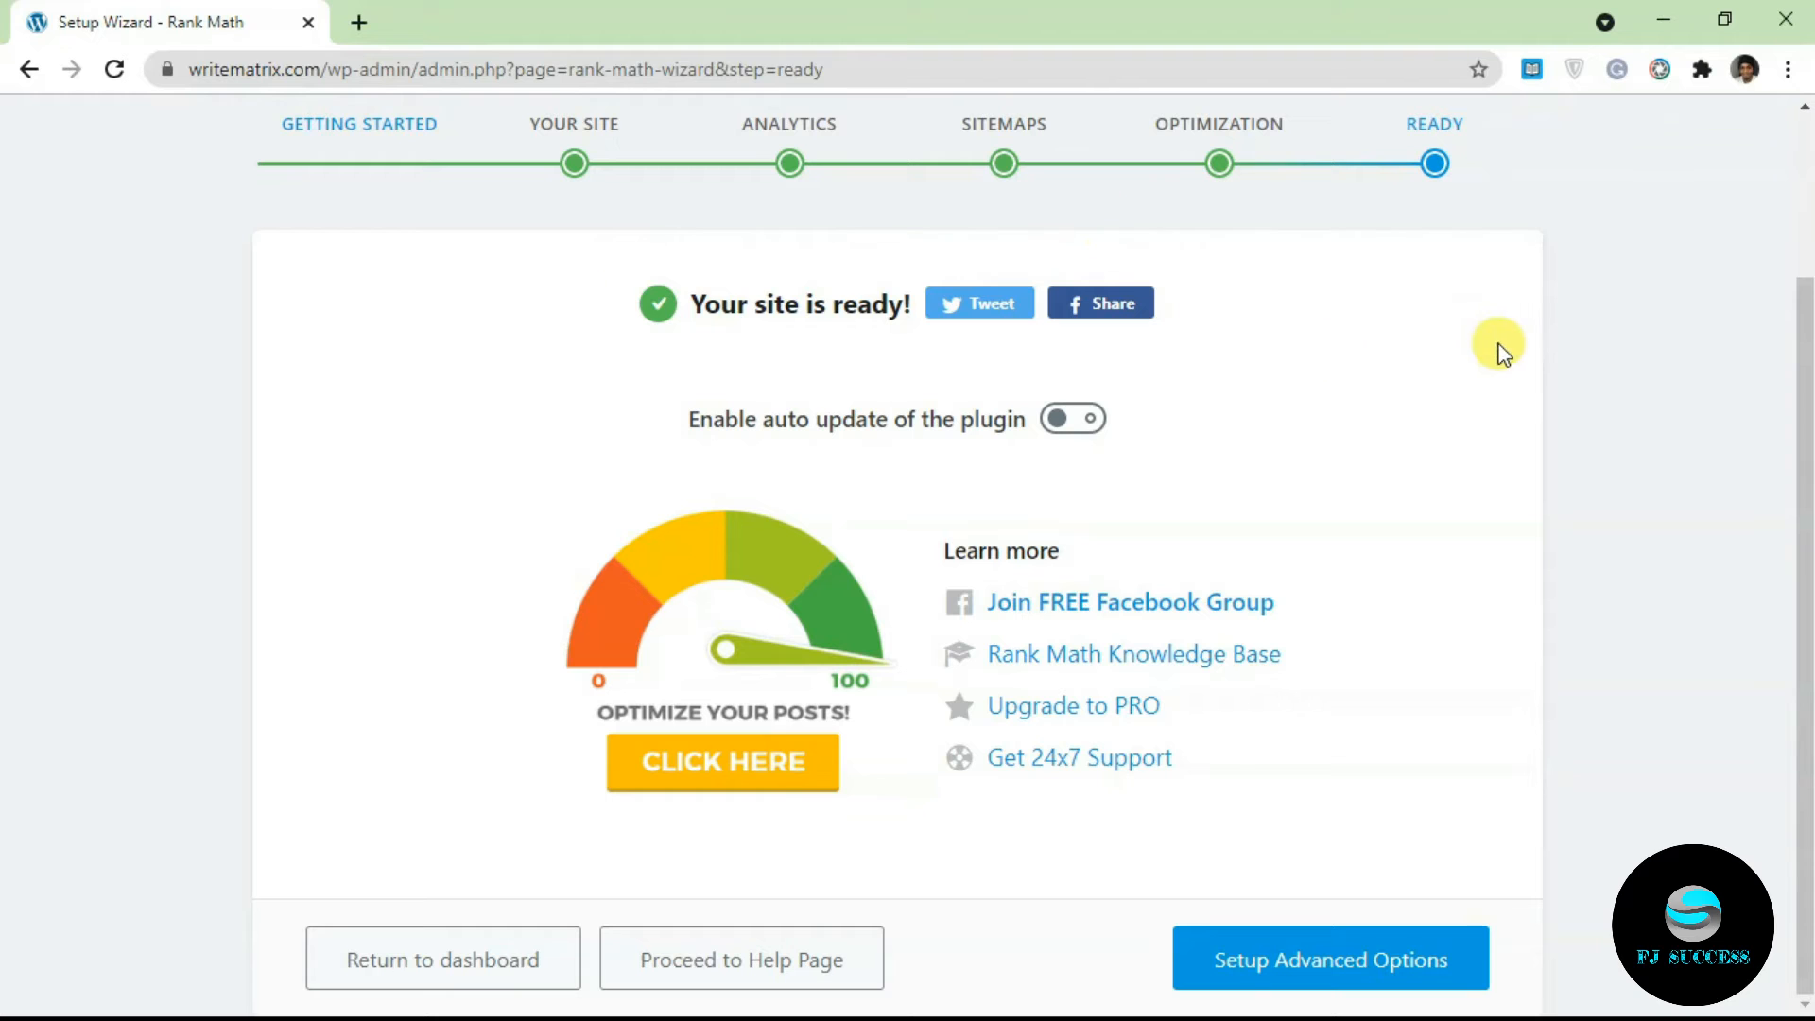
drag(1803, 406, 1805, 736)
click(1351, 960)
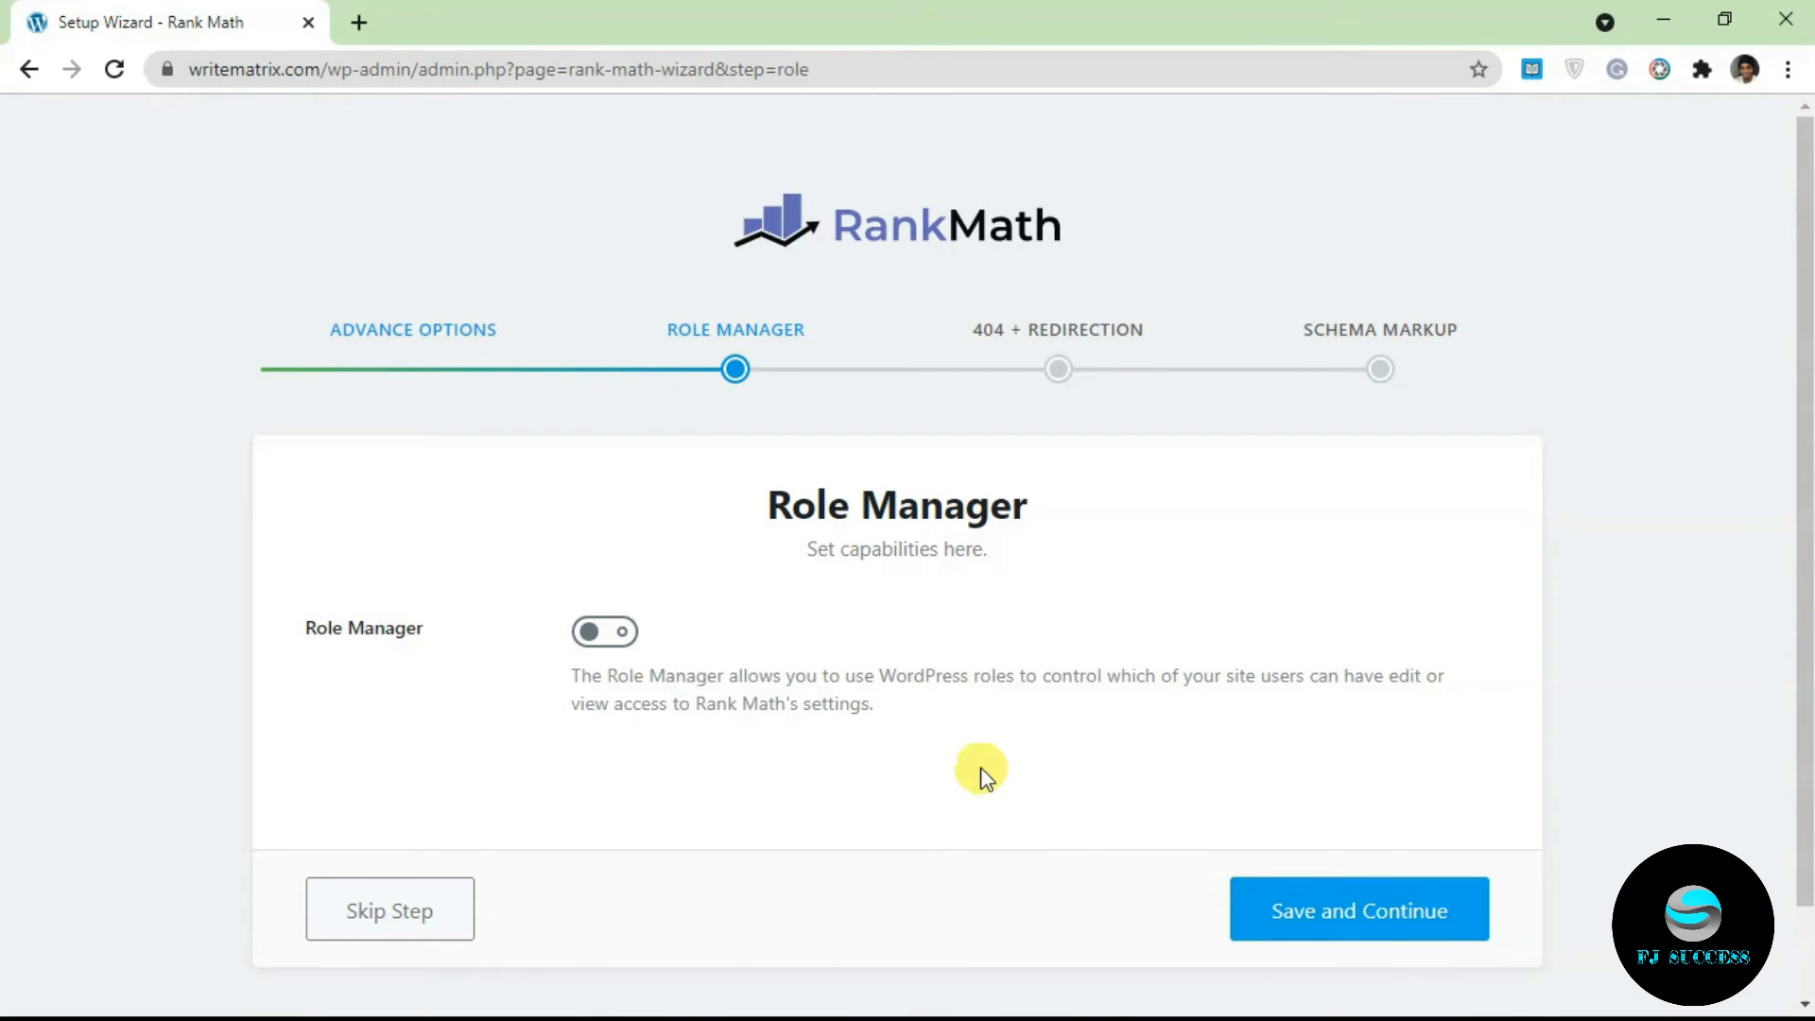
Step: Enable the Role Manager, keep the default per-role capability checkboxes, and save the step
click(602, 631)
drag(1807, 223, 1763, 507)
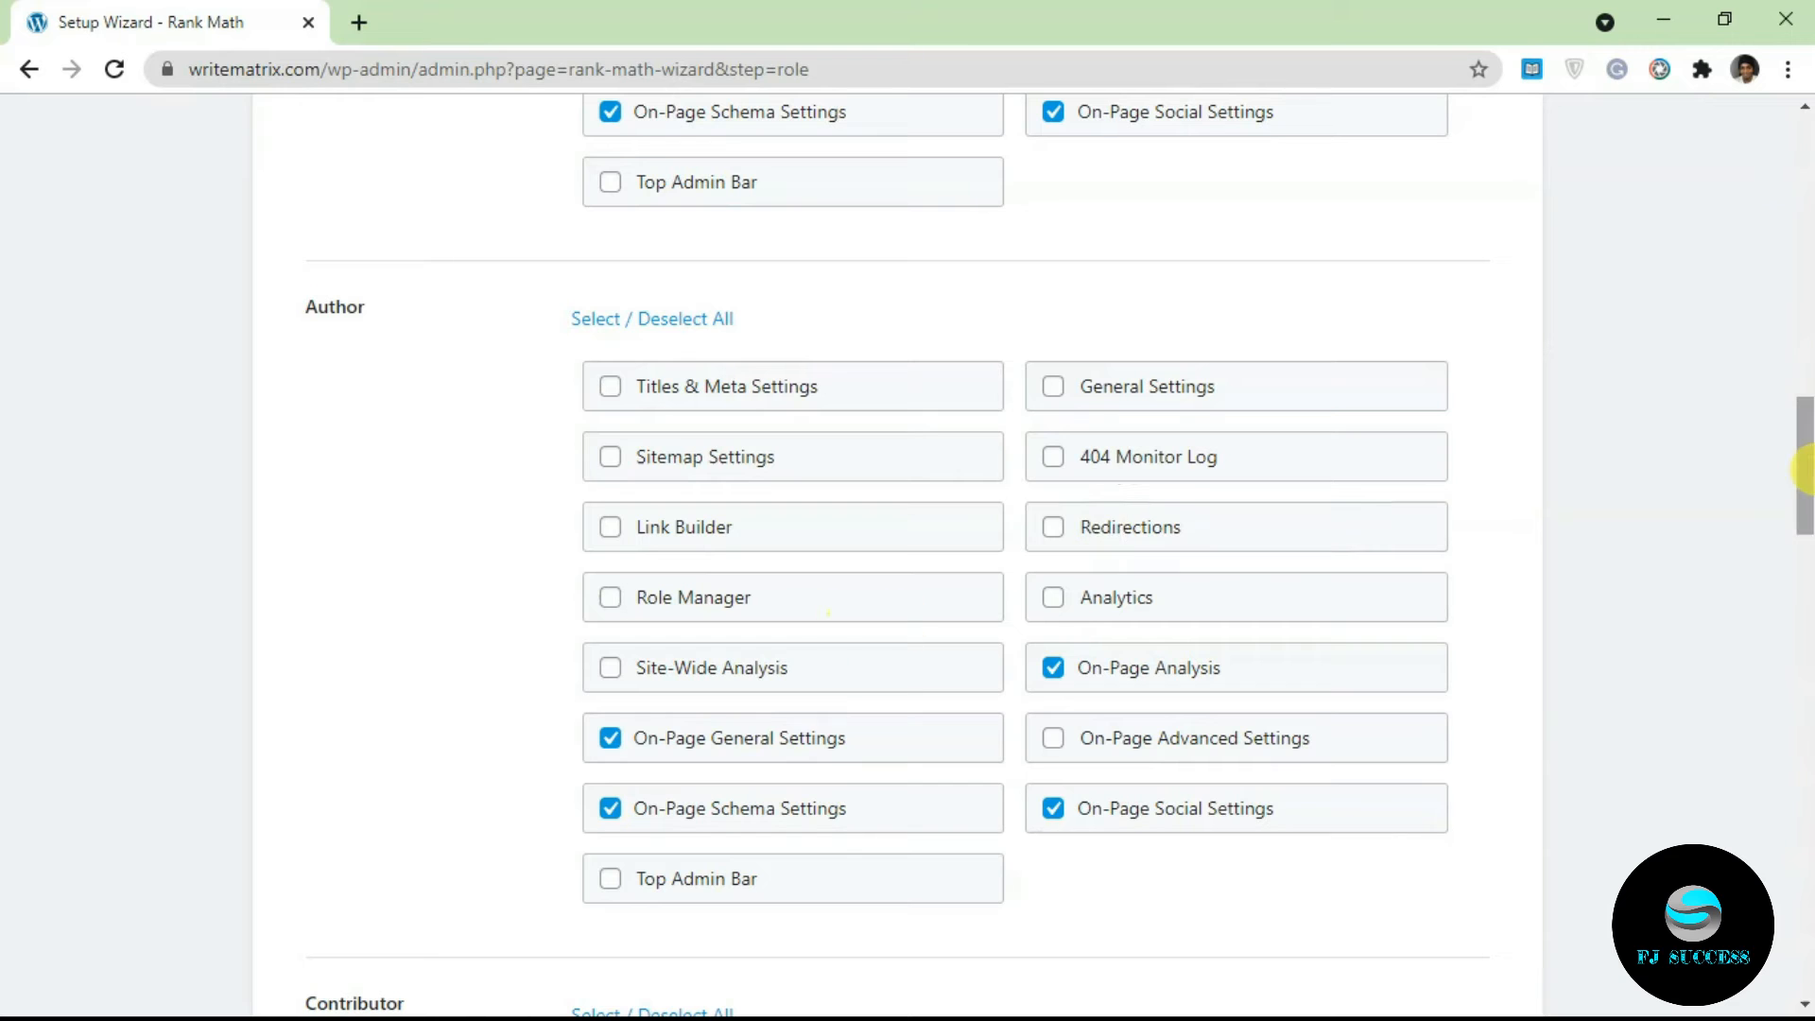
drag(1804, 470, 1802, 889)
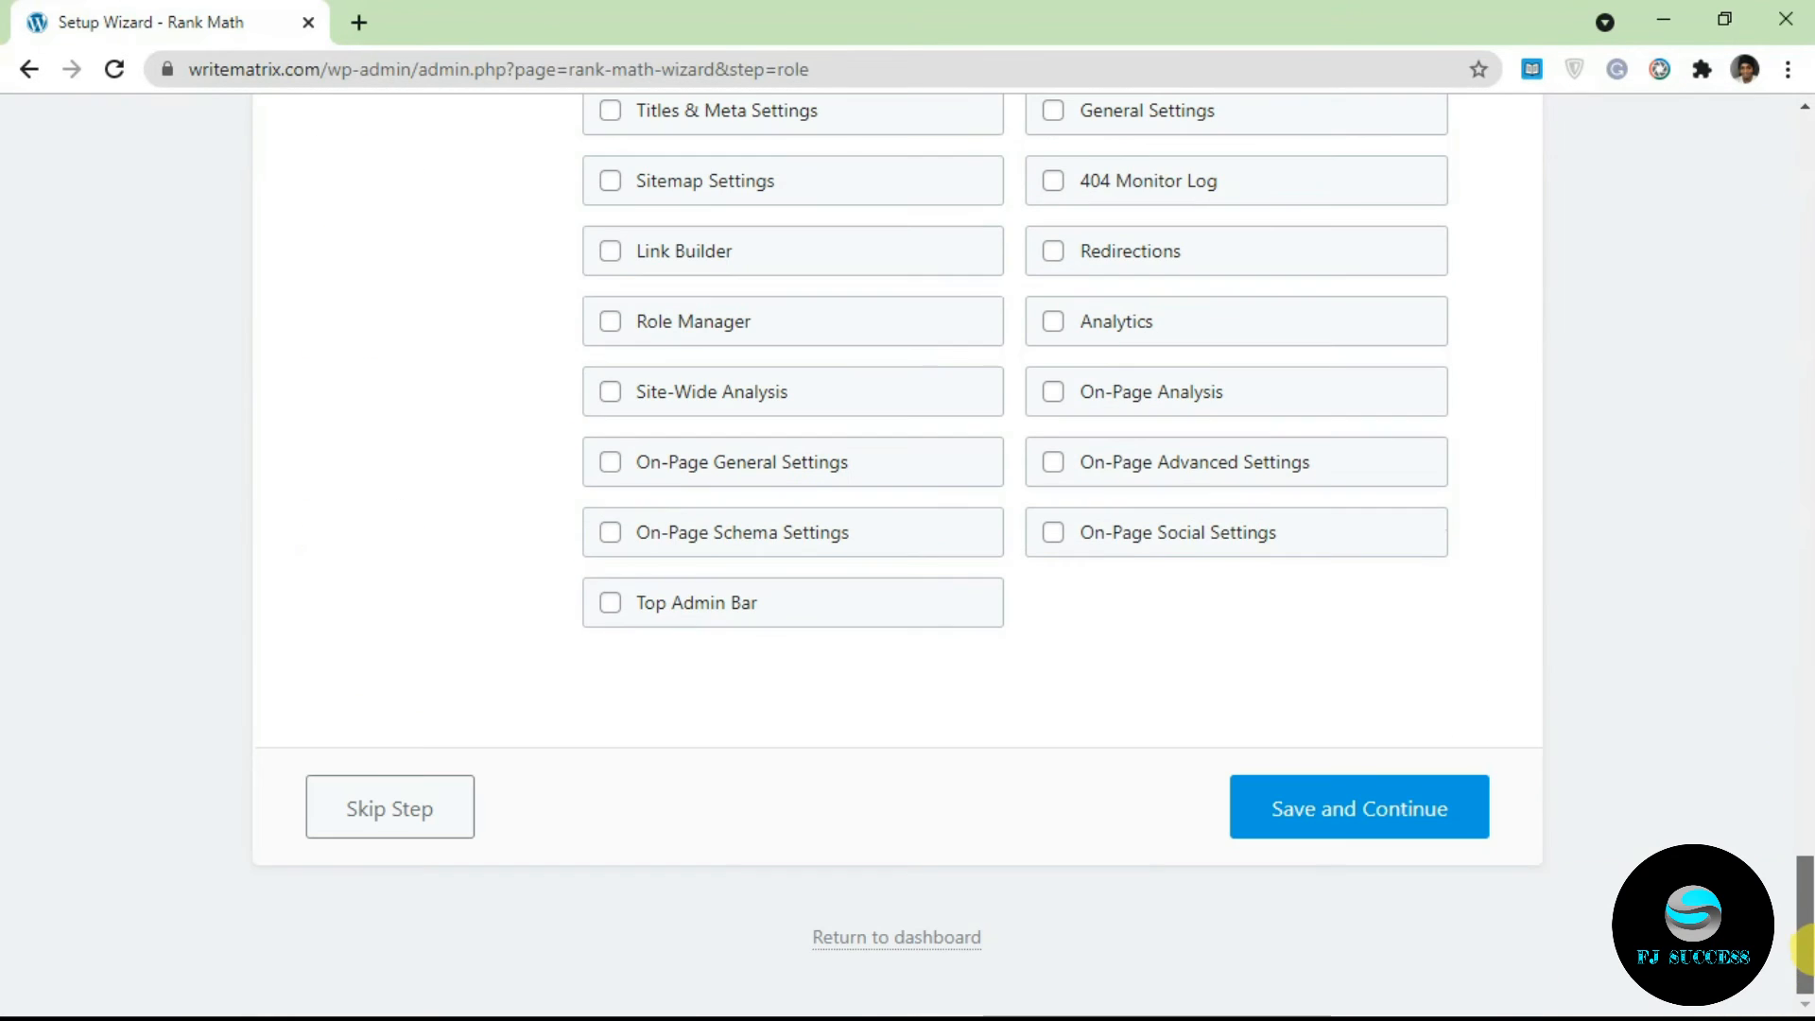
click(1312, 836)
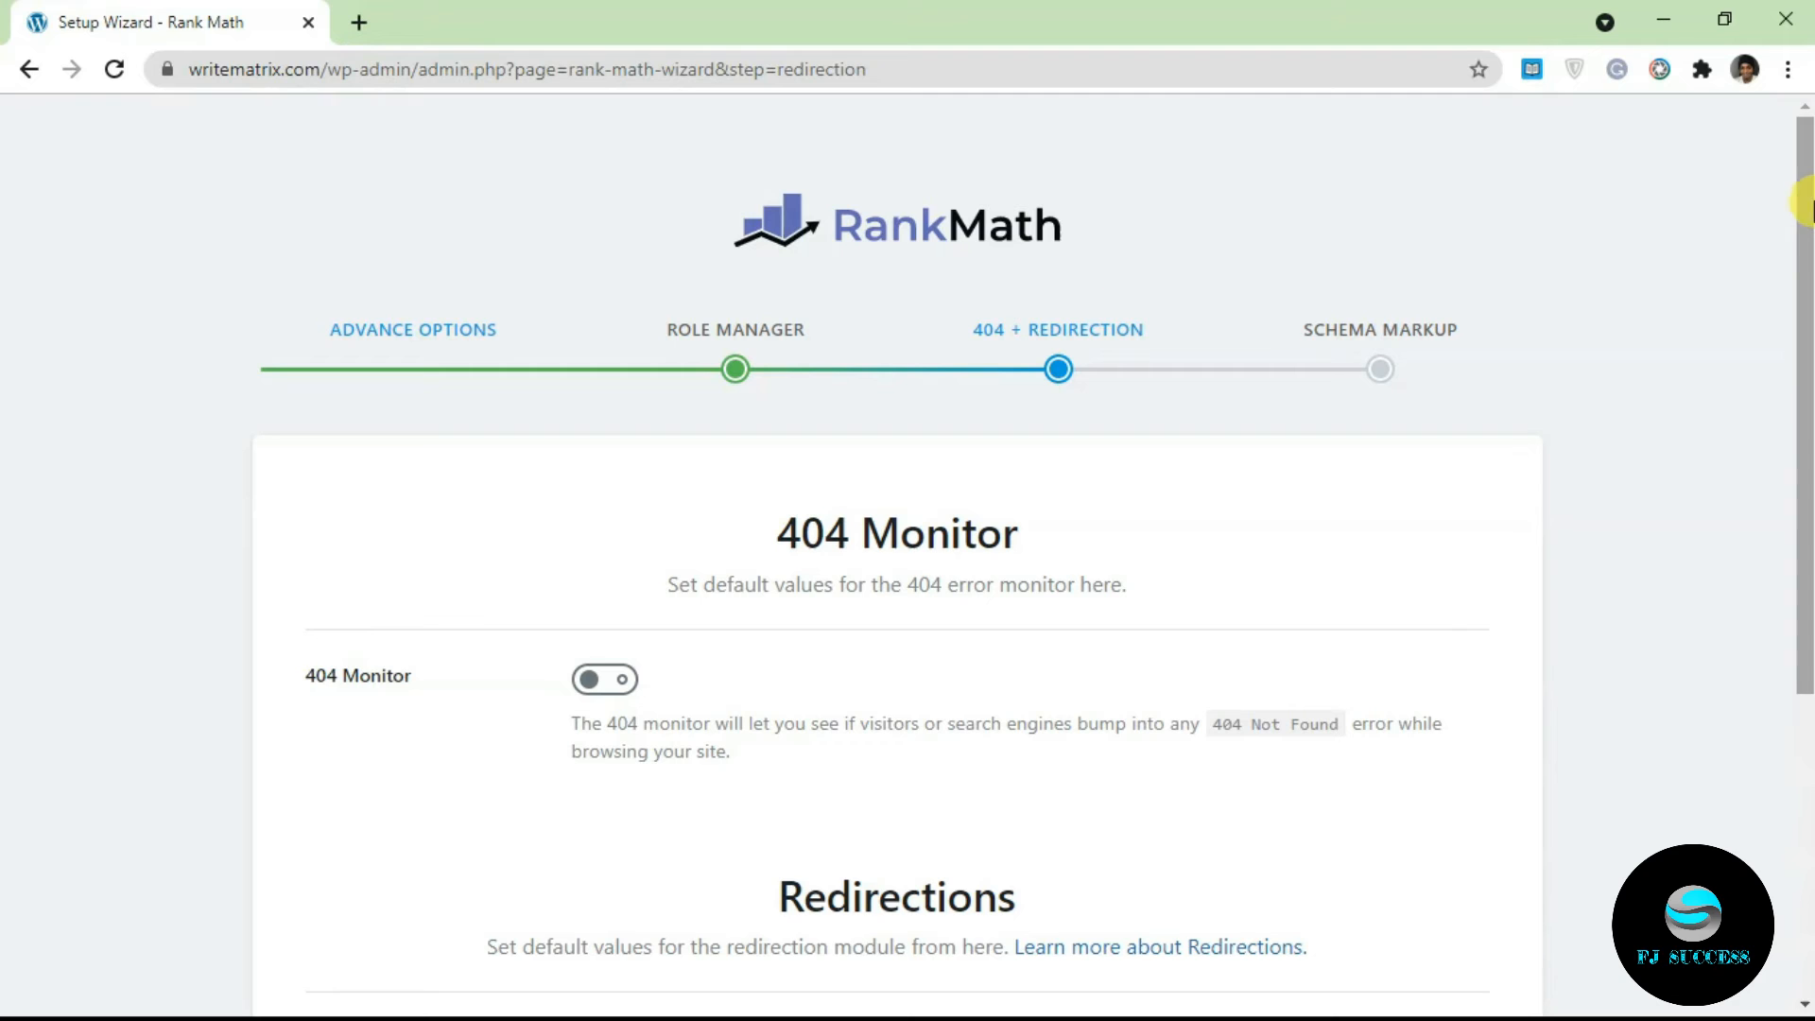
Step: Switch on 404 Monitor and Redirections, then save and continue to Schema Markup
scroll(1804, 378, down, 2)
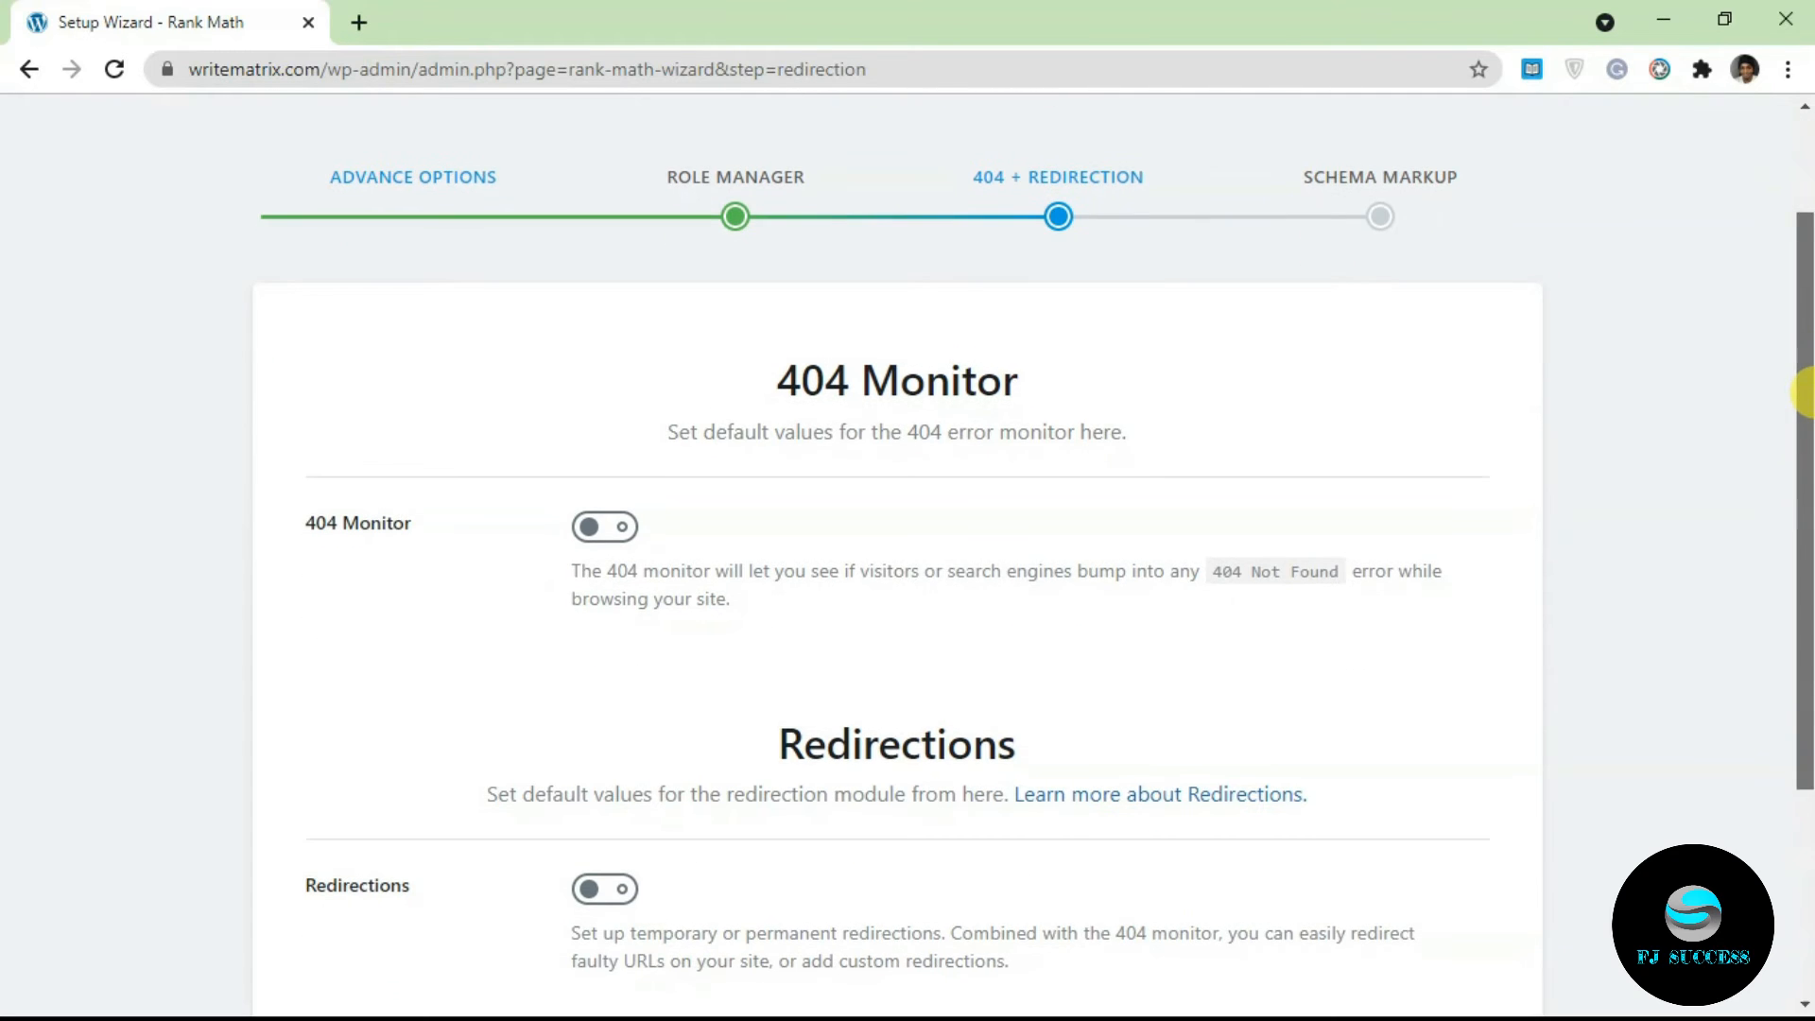
scroll(1804, 393, down, 1)
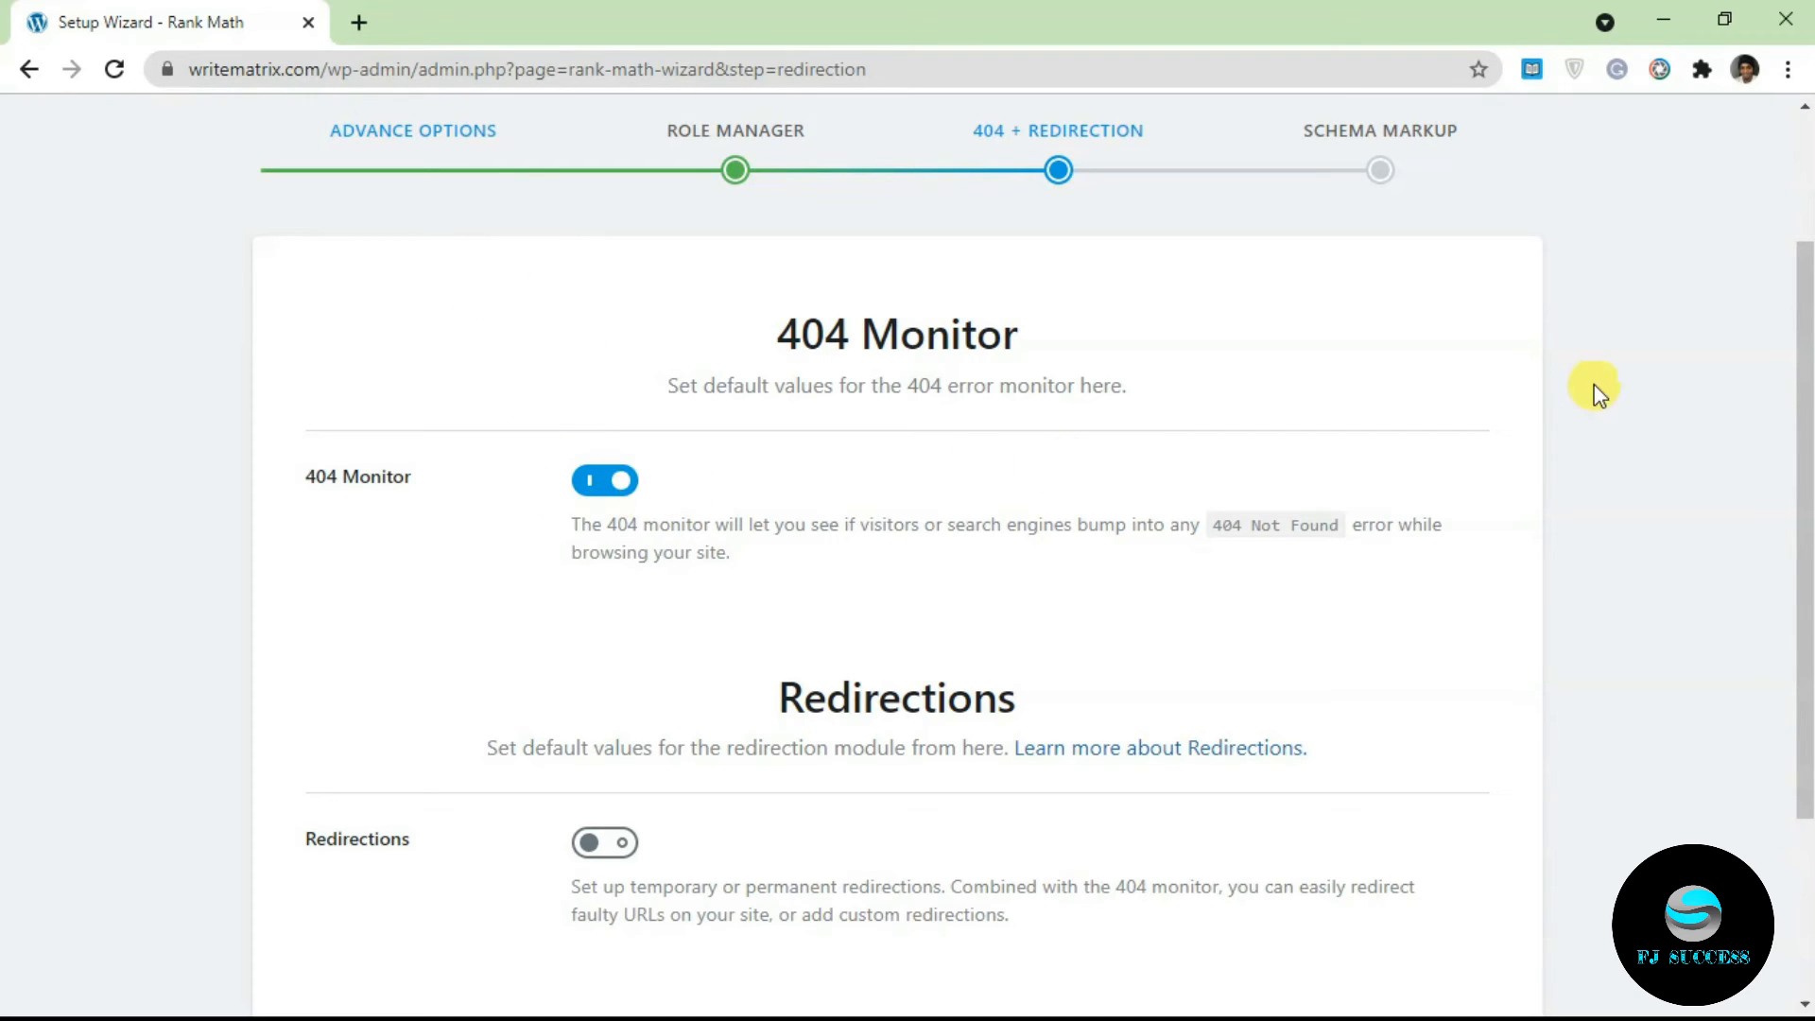
drag(1812, 387, 1812, 538)
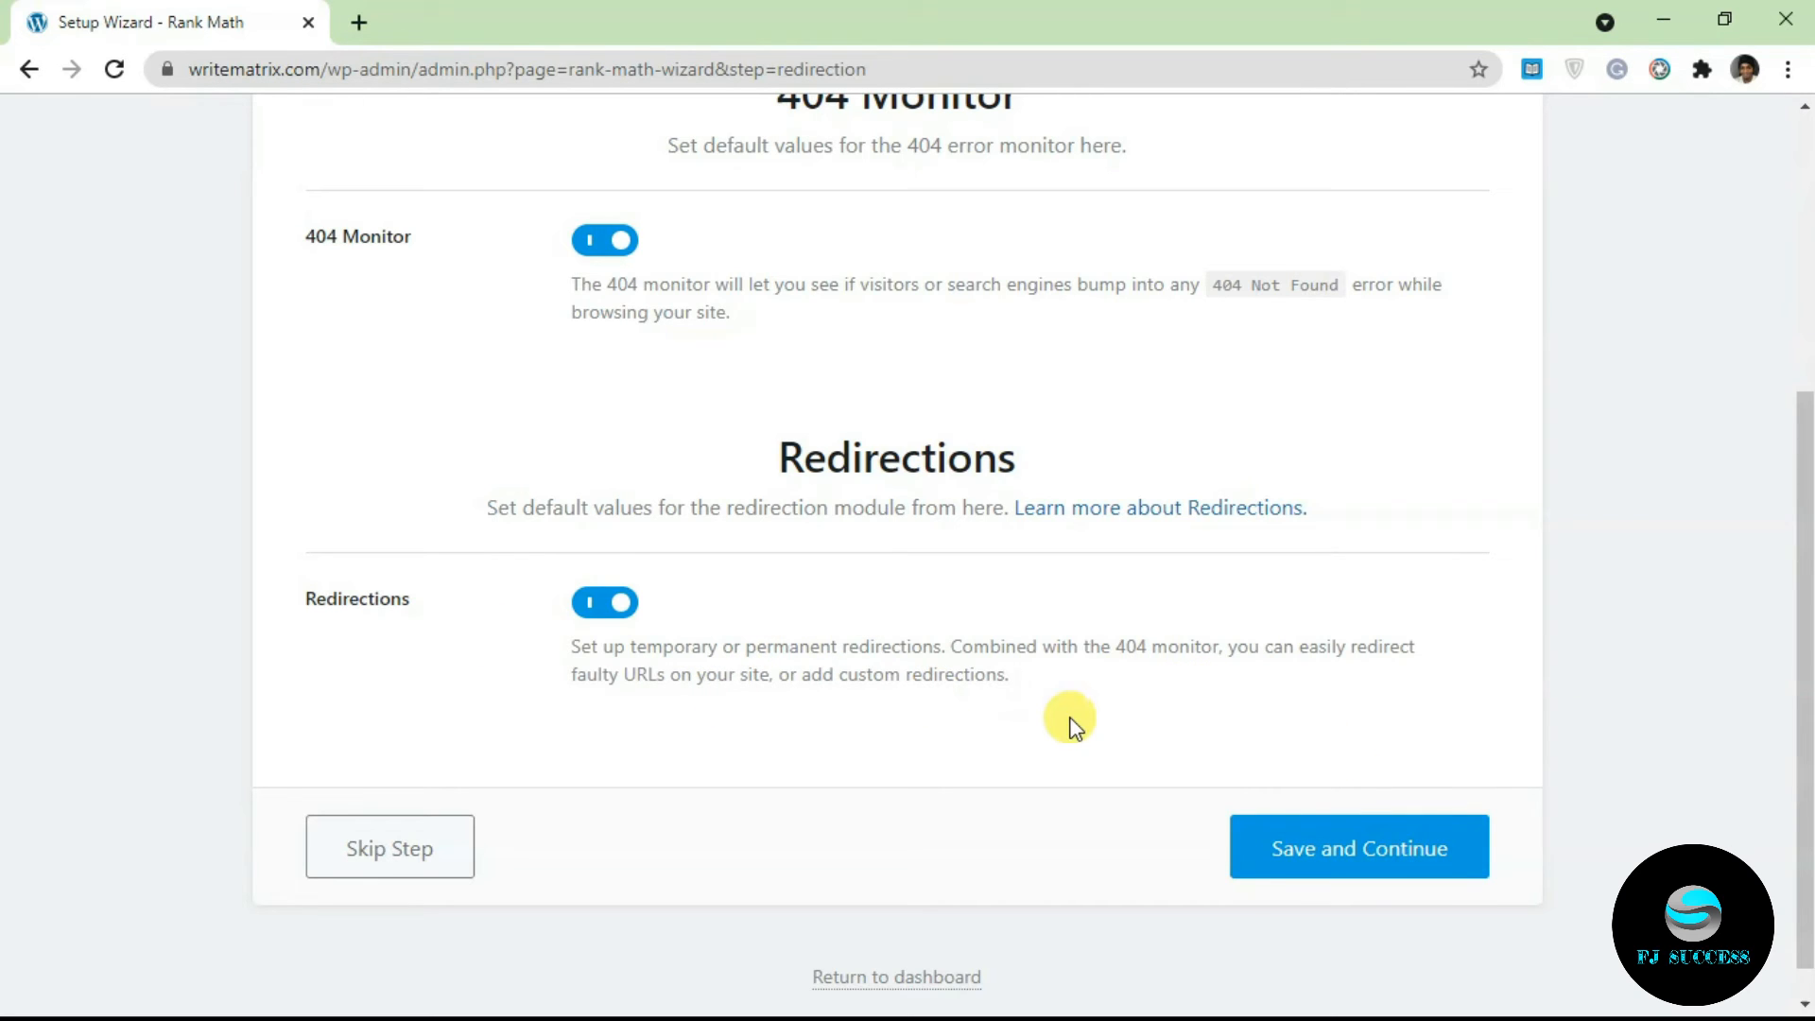
click(1349, 838)
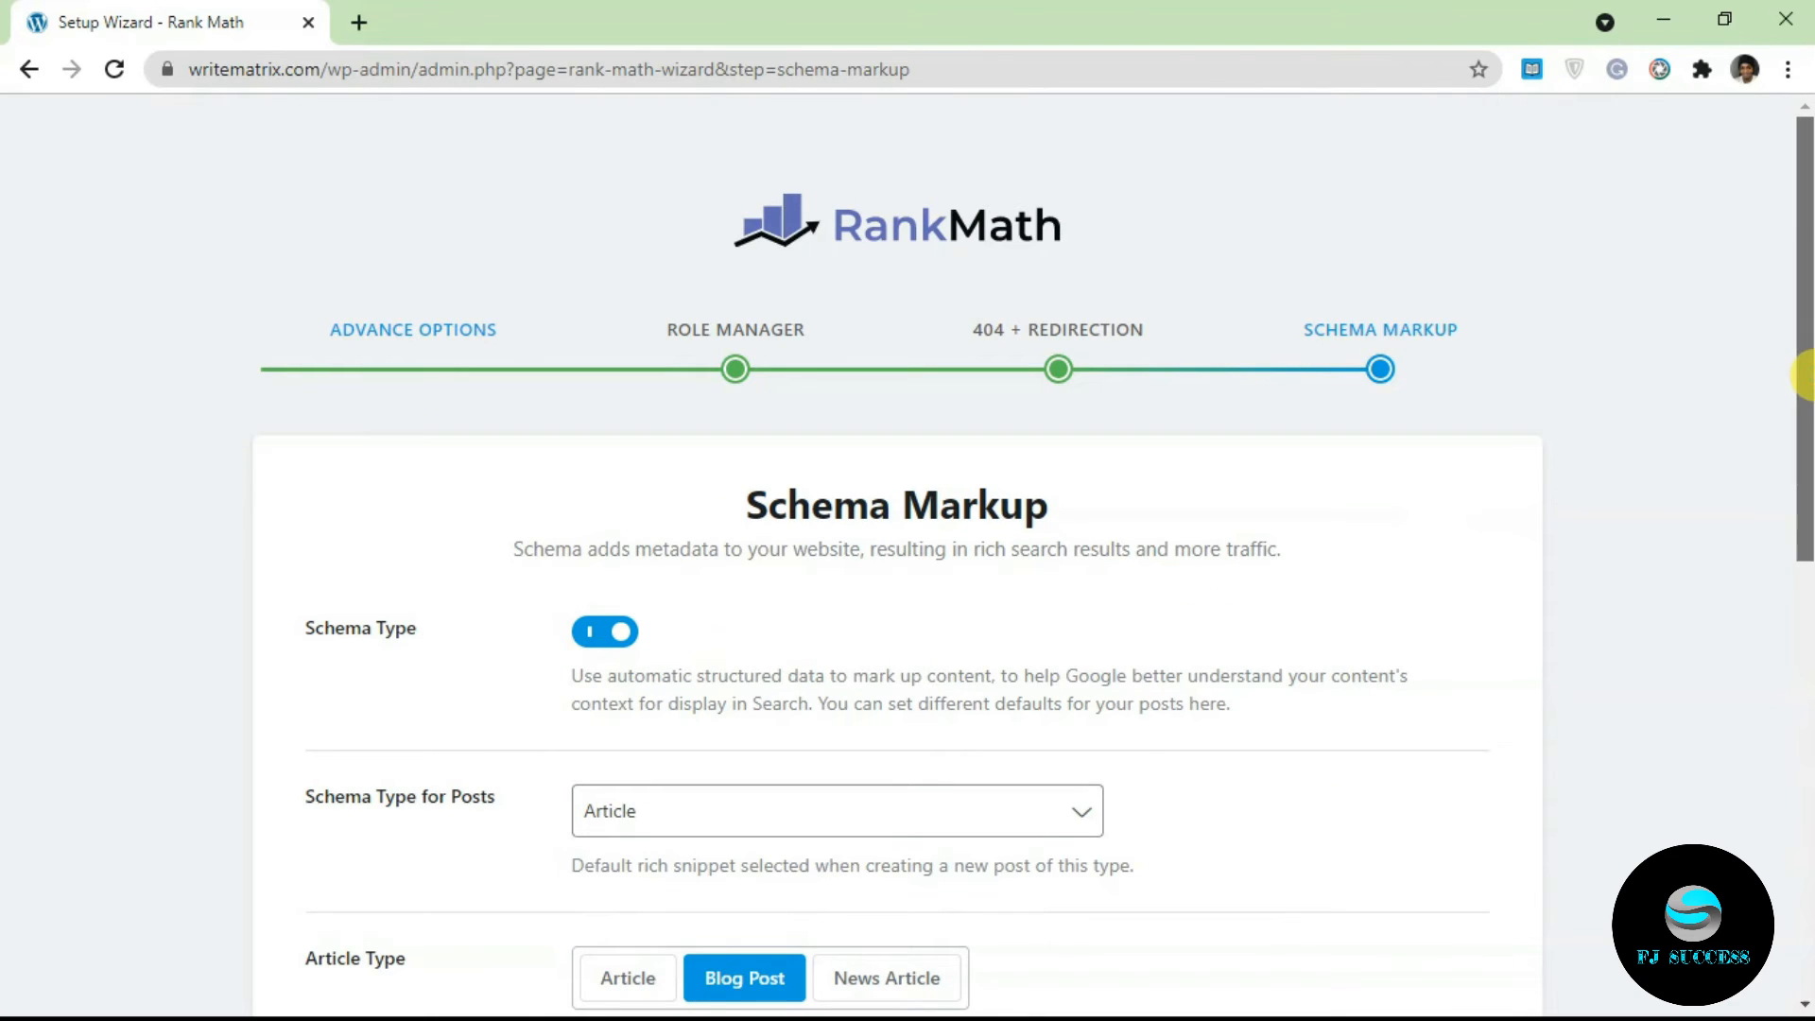
Step: Keep Article as the Schema Type for Posts
drag(1803, 375, 1730, 408)
scroll(1719, 452, down, 3)
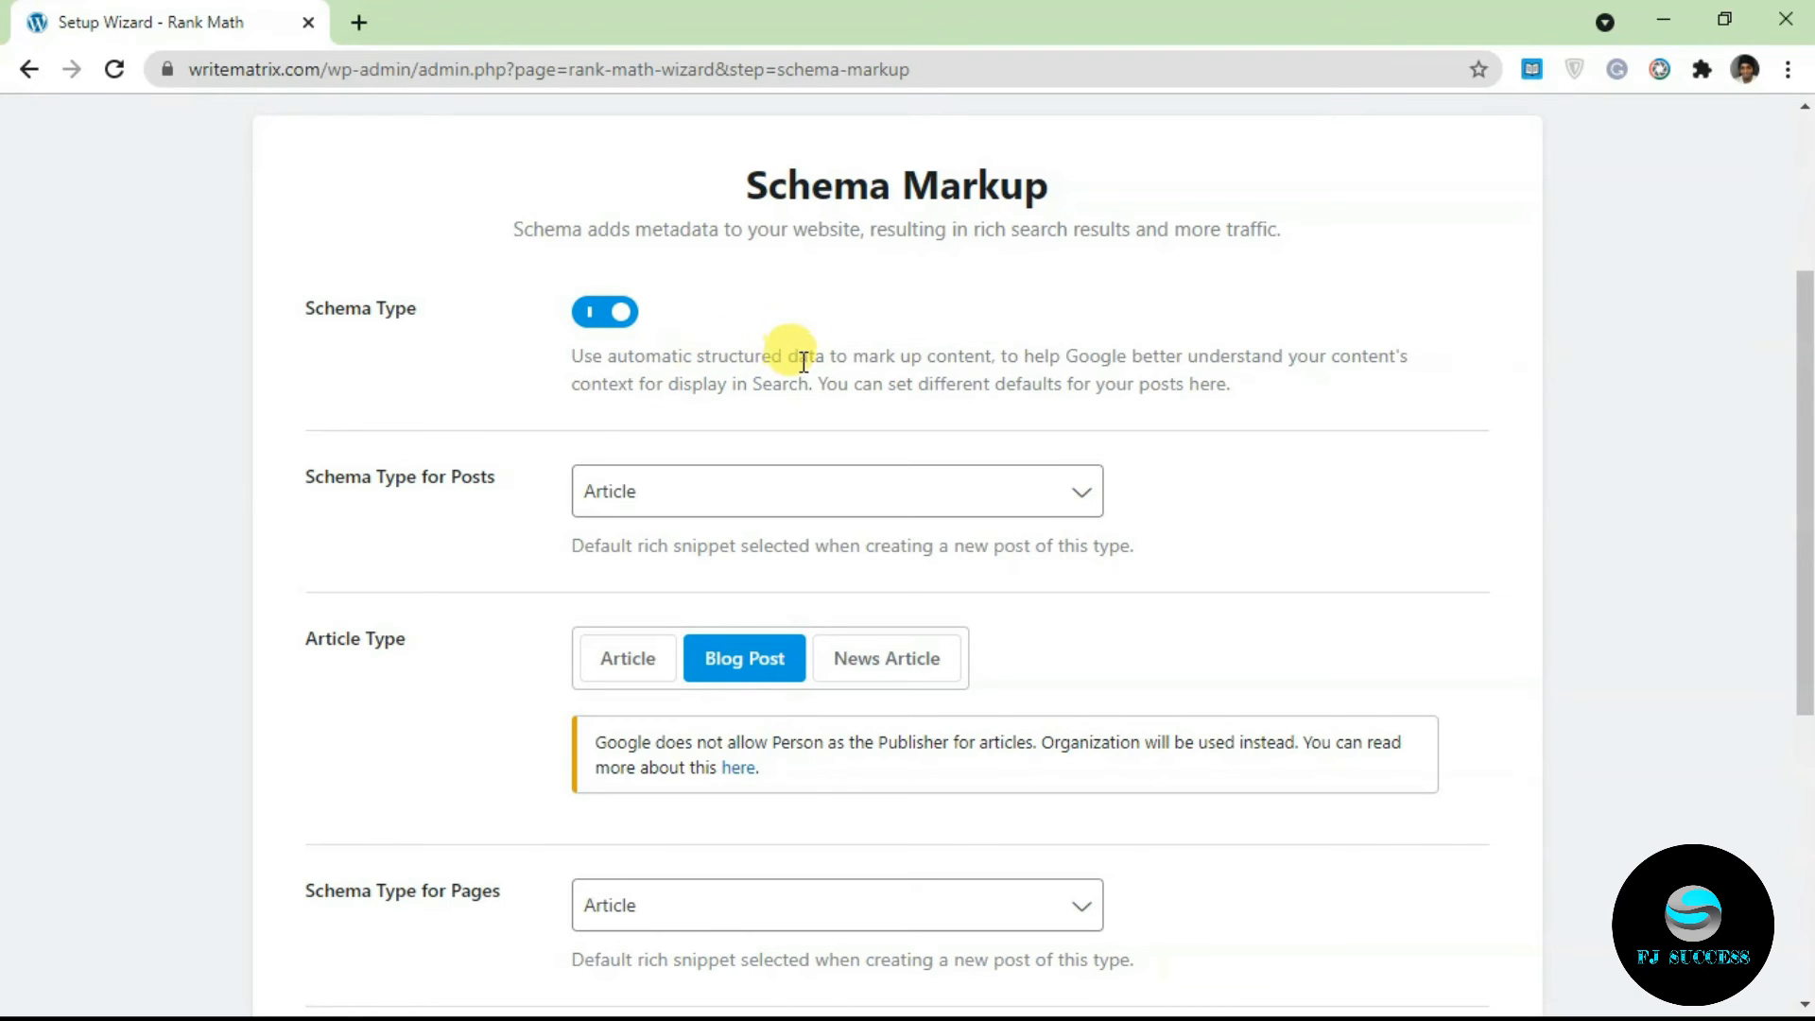
click(889, 491)
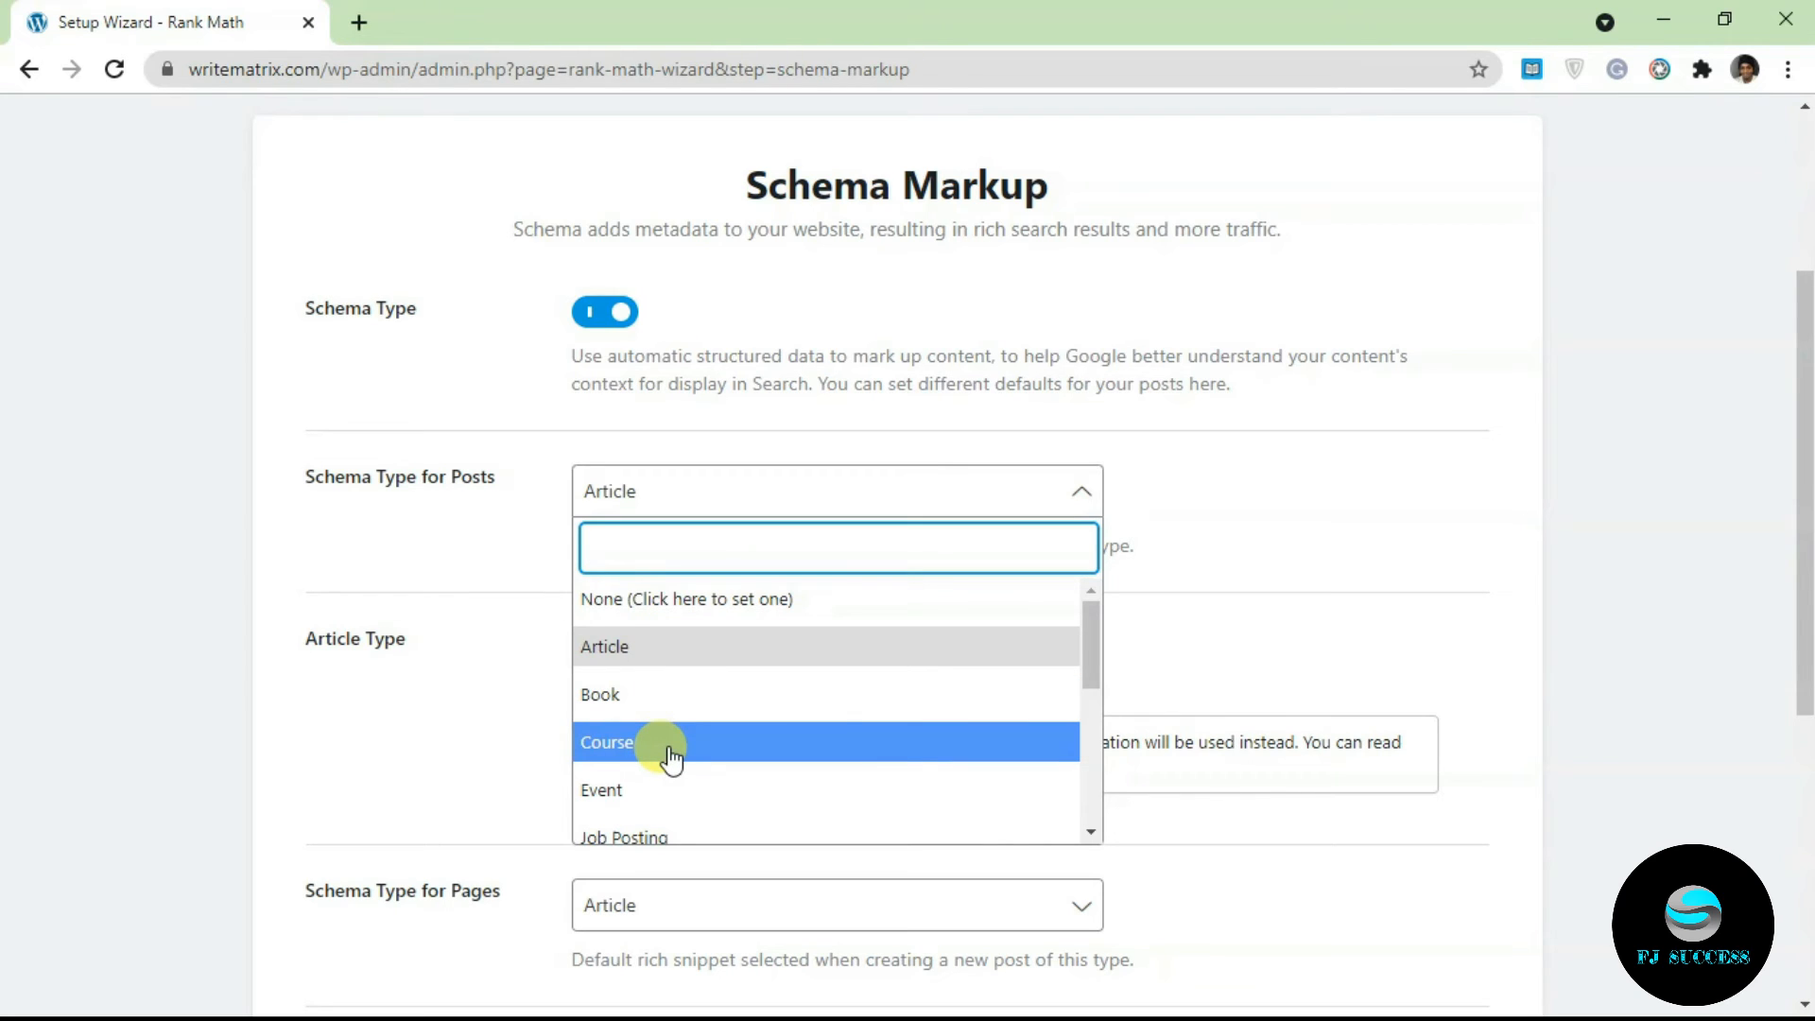
scroll(1086, 643, down, 1)
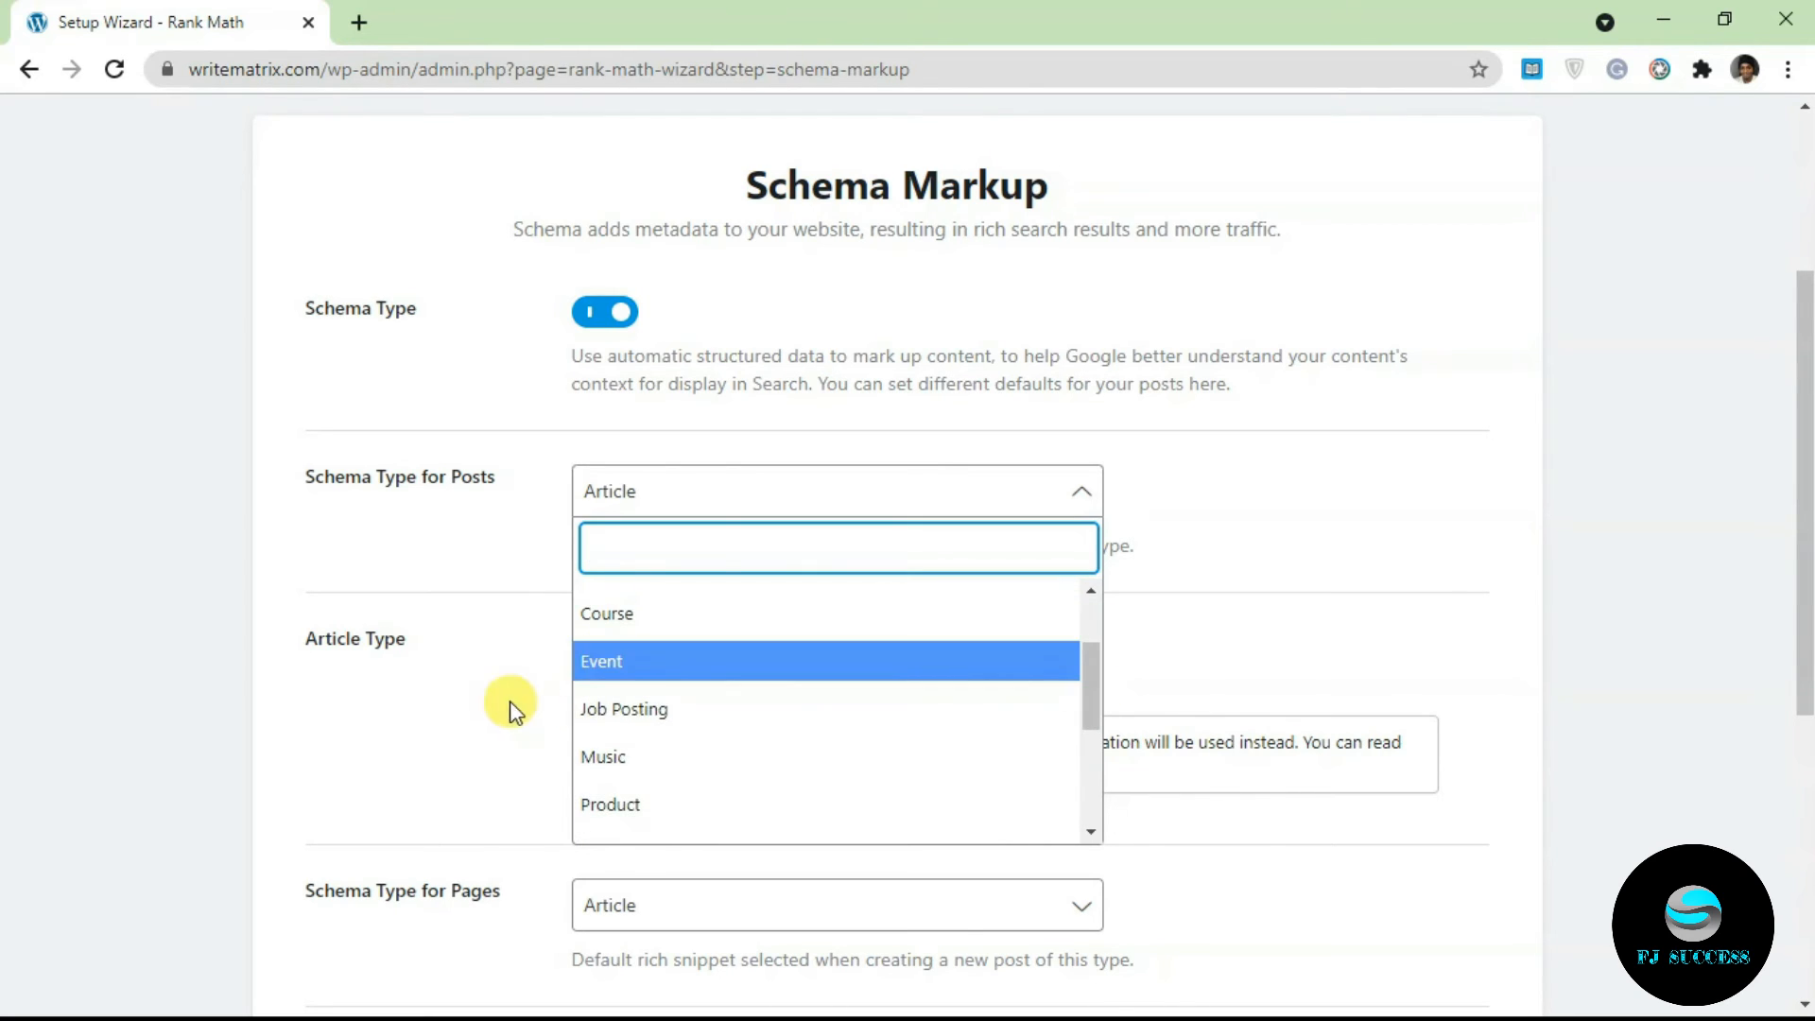
drag(1092, 683, 817, 665)
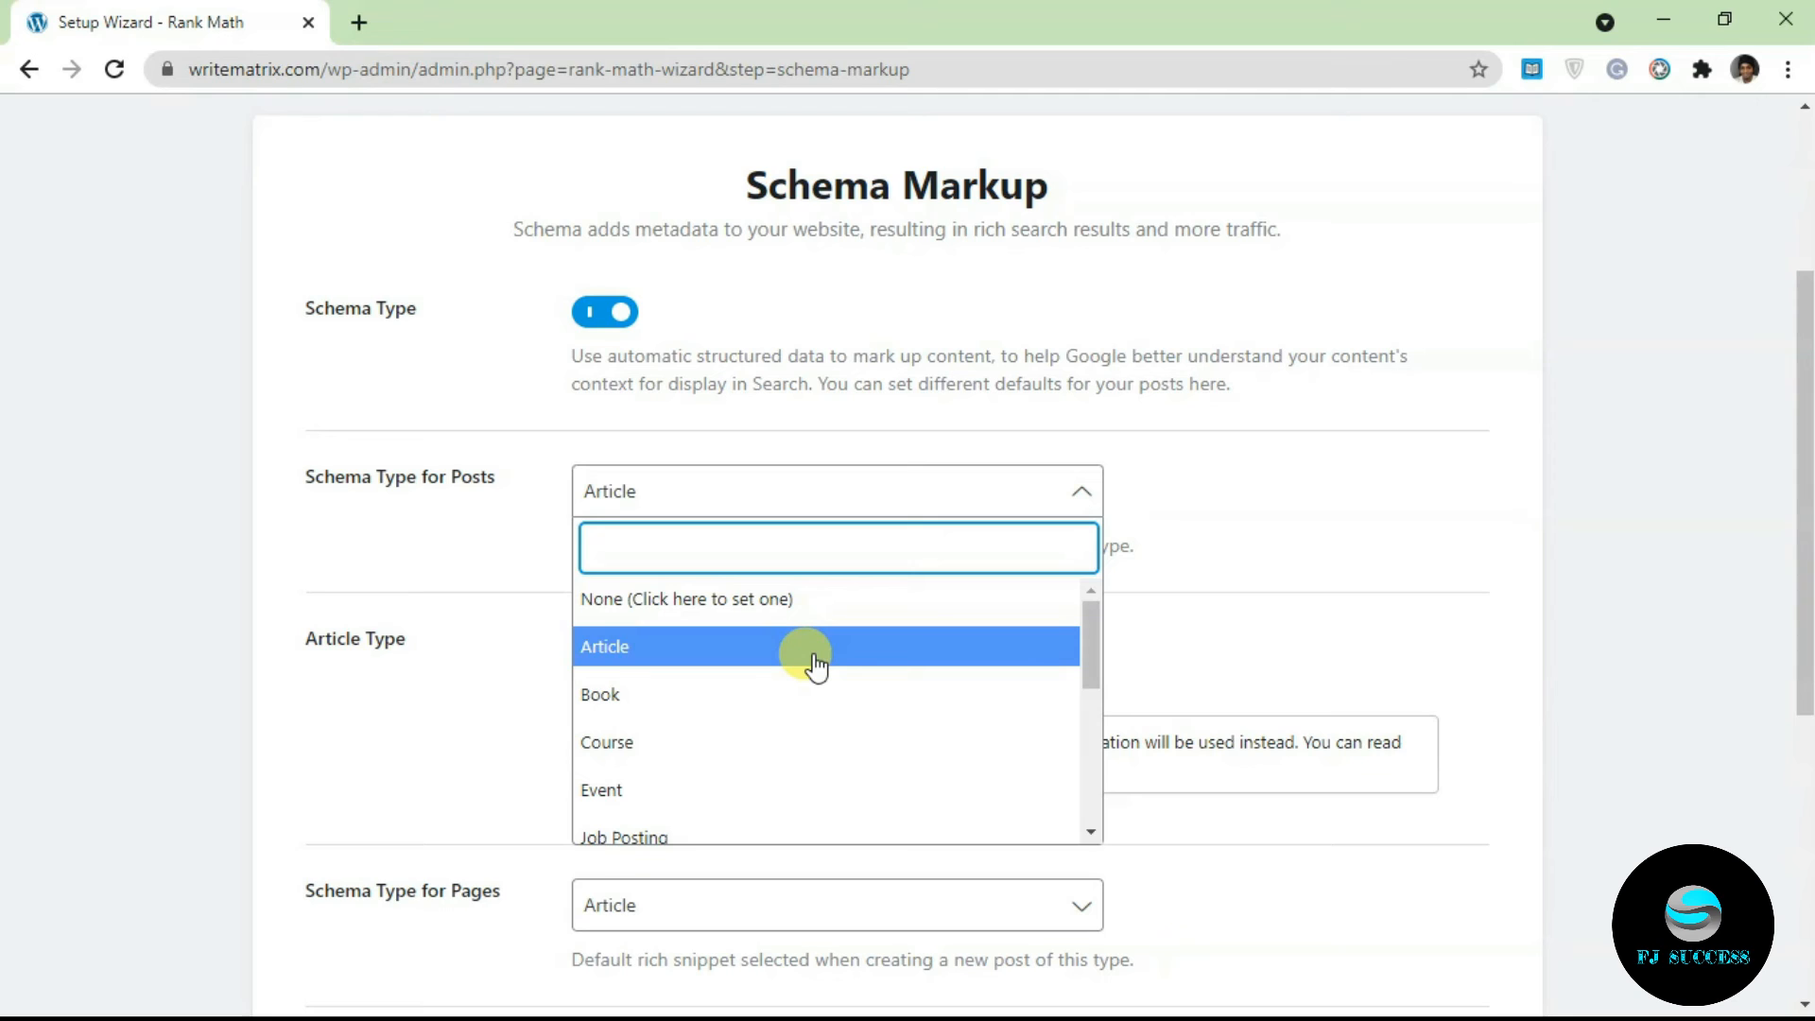
click(815, 662)
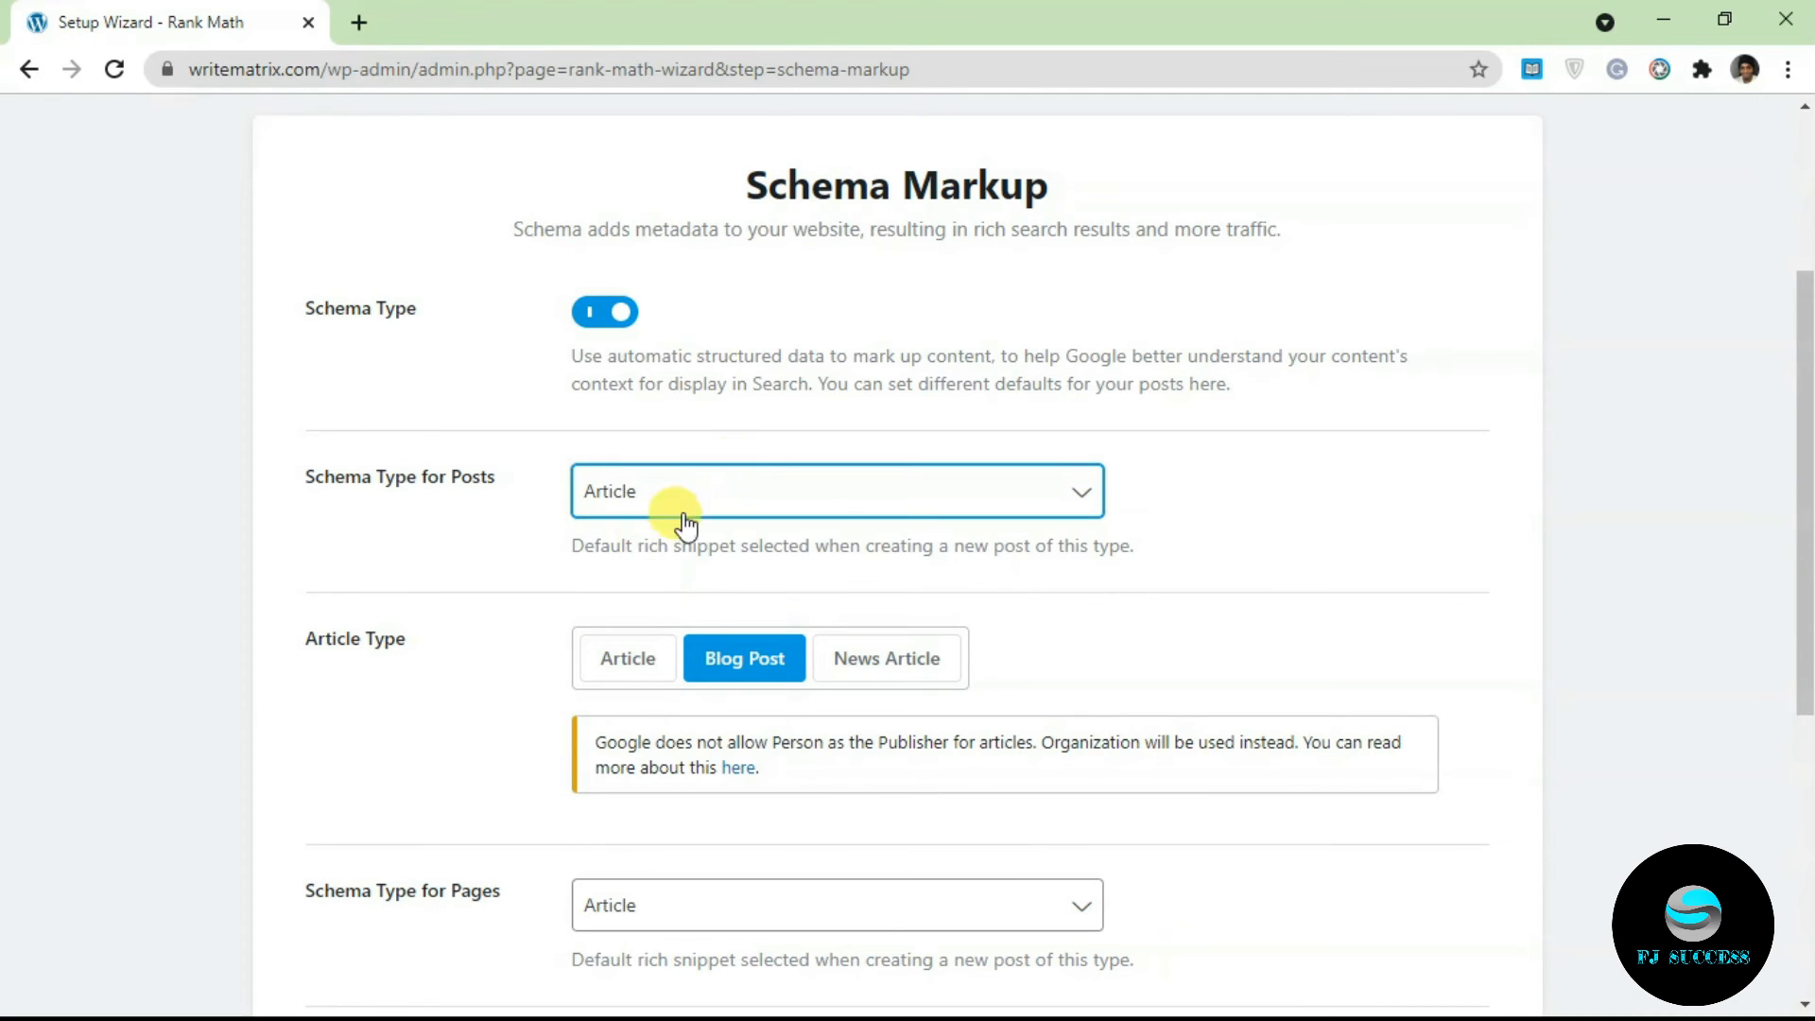
Step: Set the posts Article Type to Blog Post, leave Pages as Article, and save
click(631, 662)
click(749, 666)
click(886, 668)
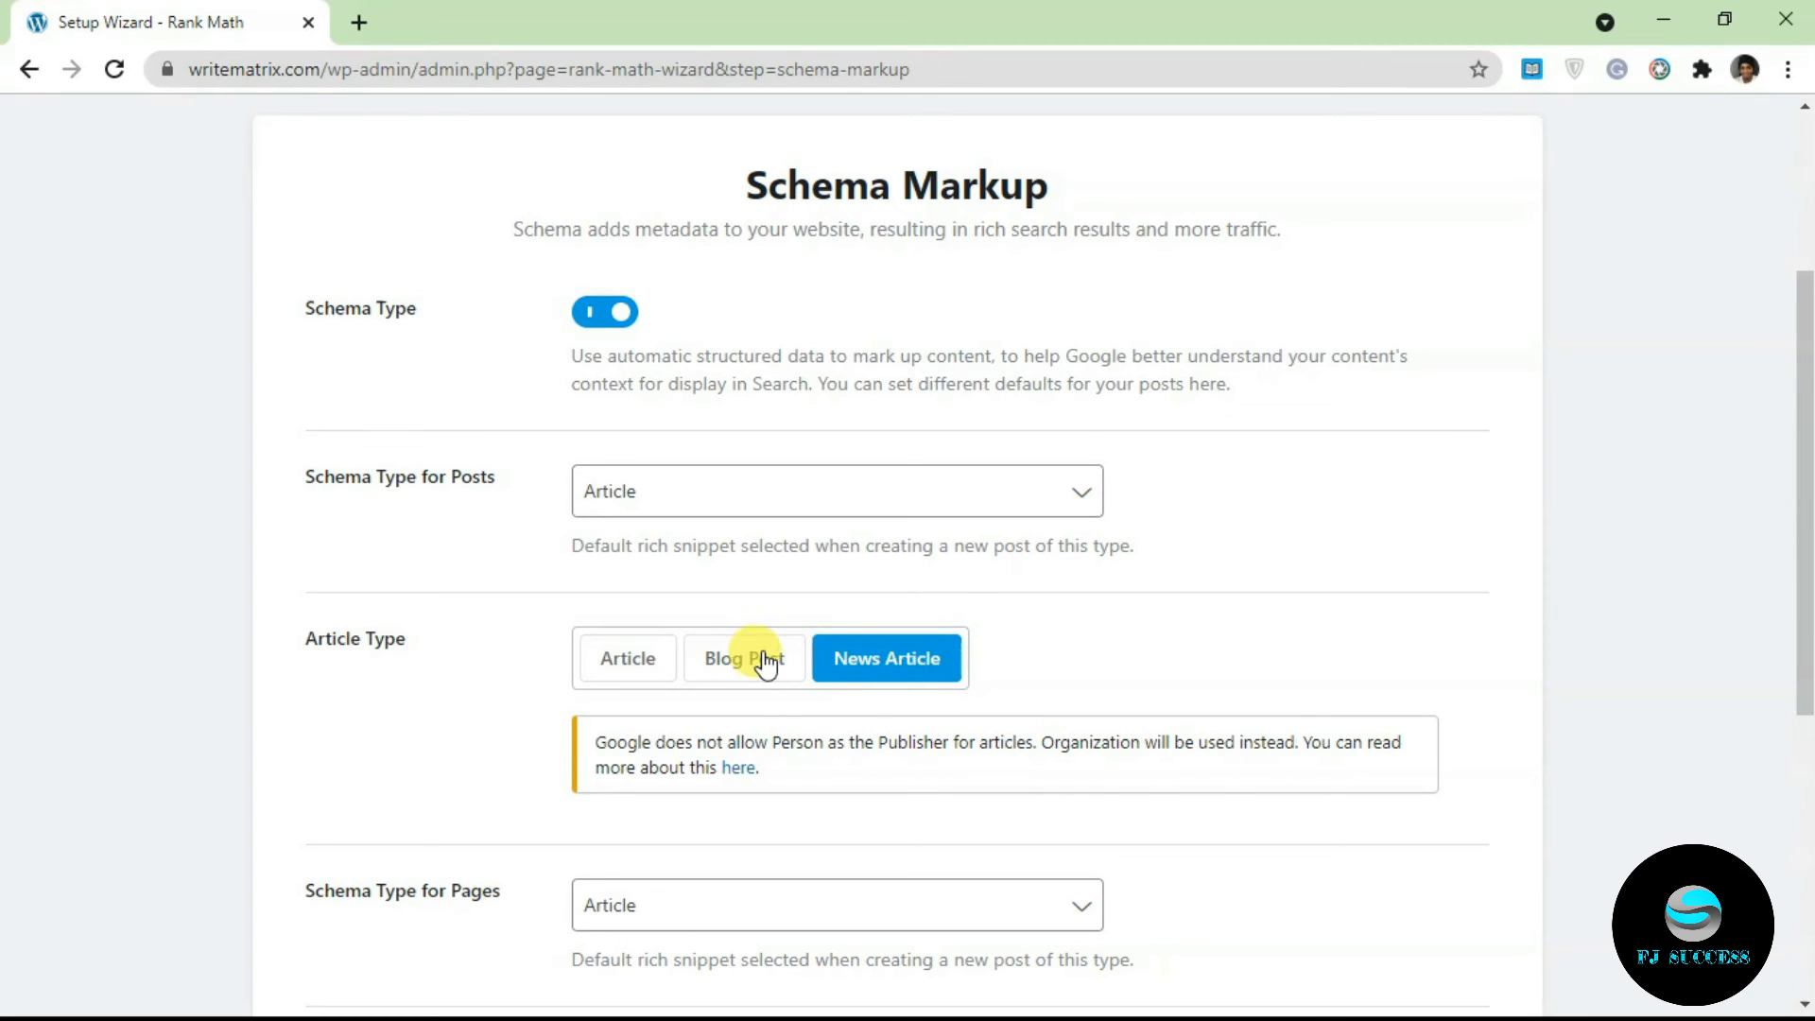
click(628, 662)
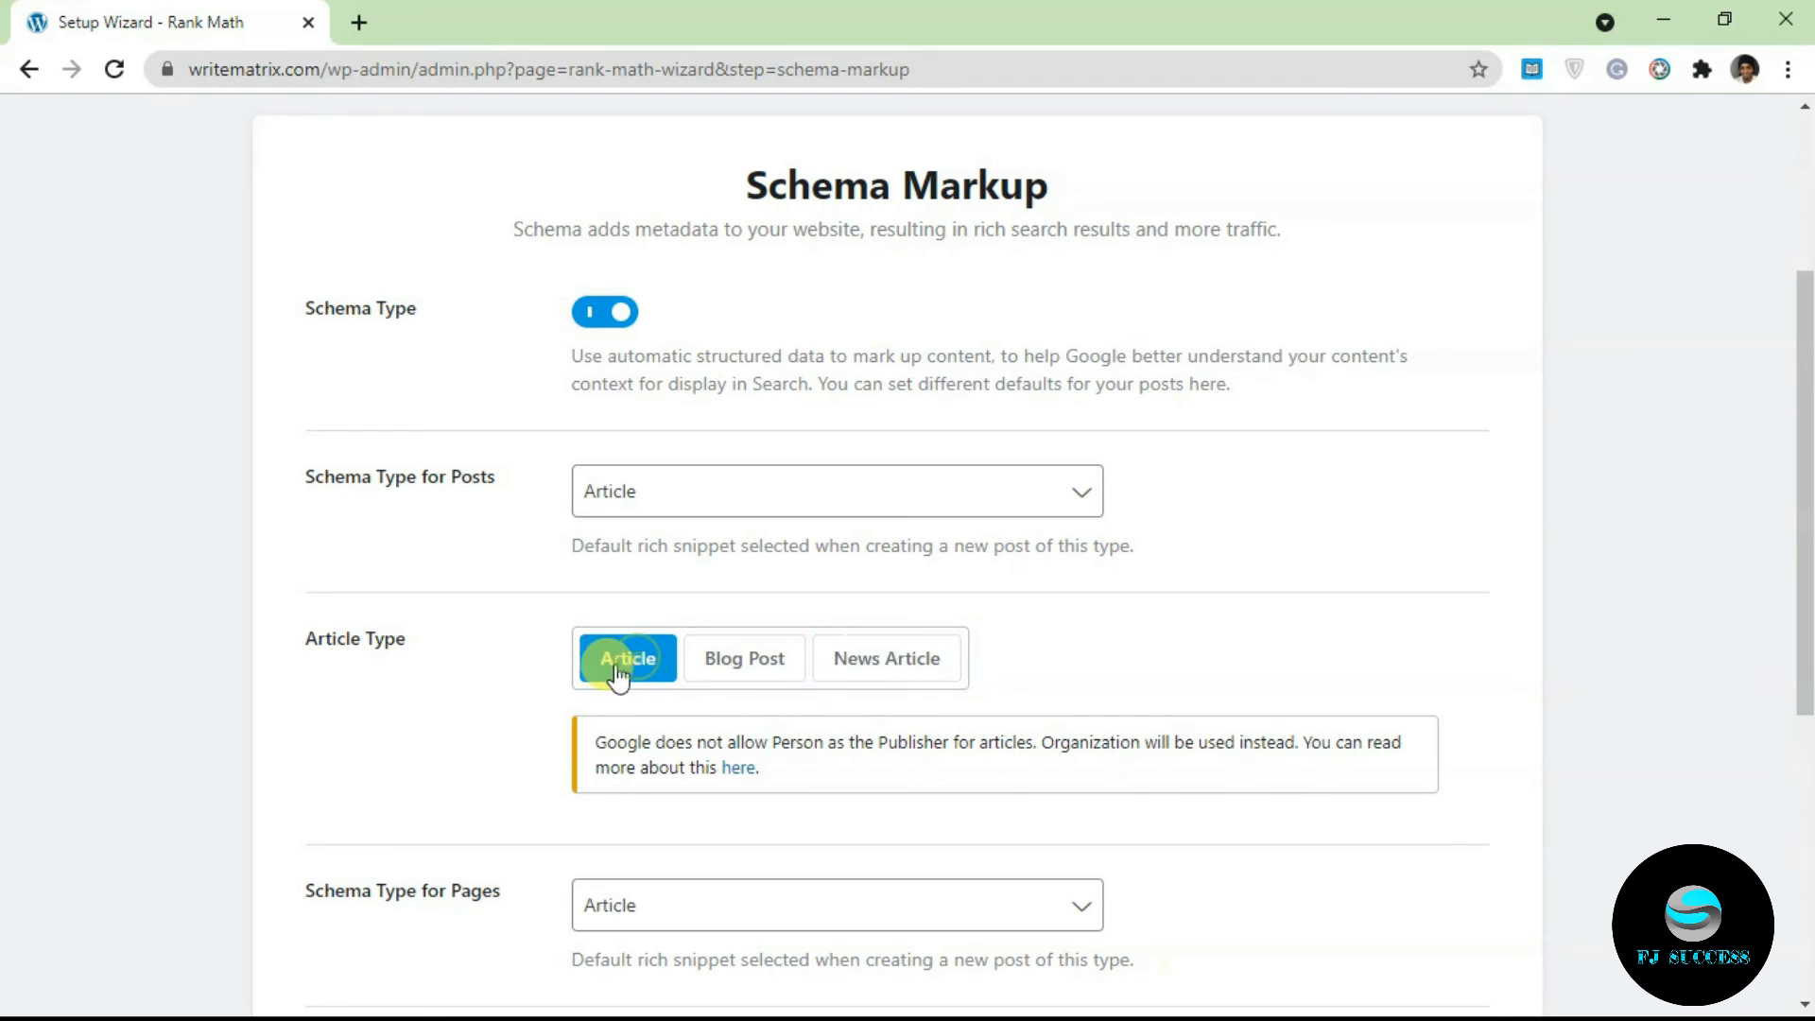
click(745, 673)
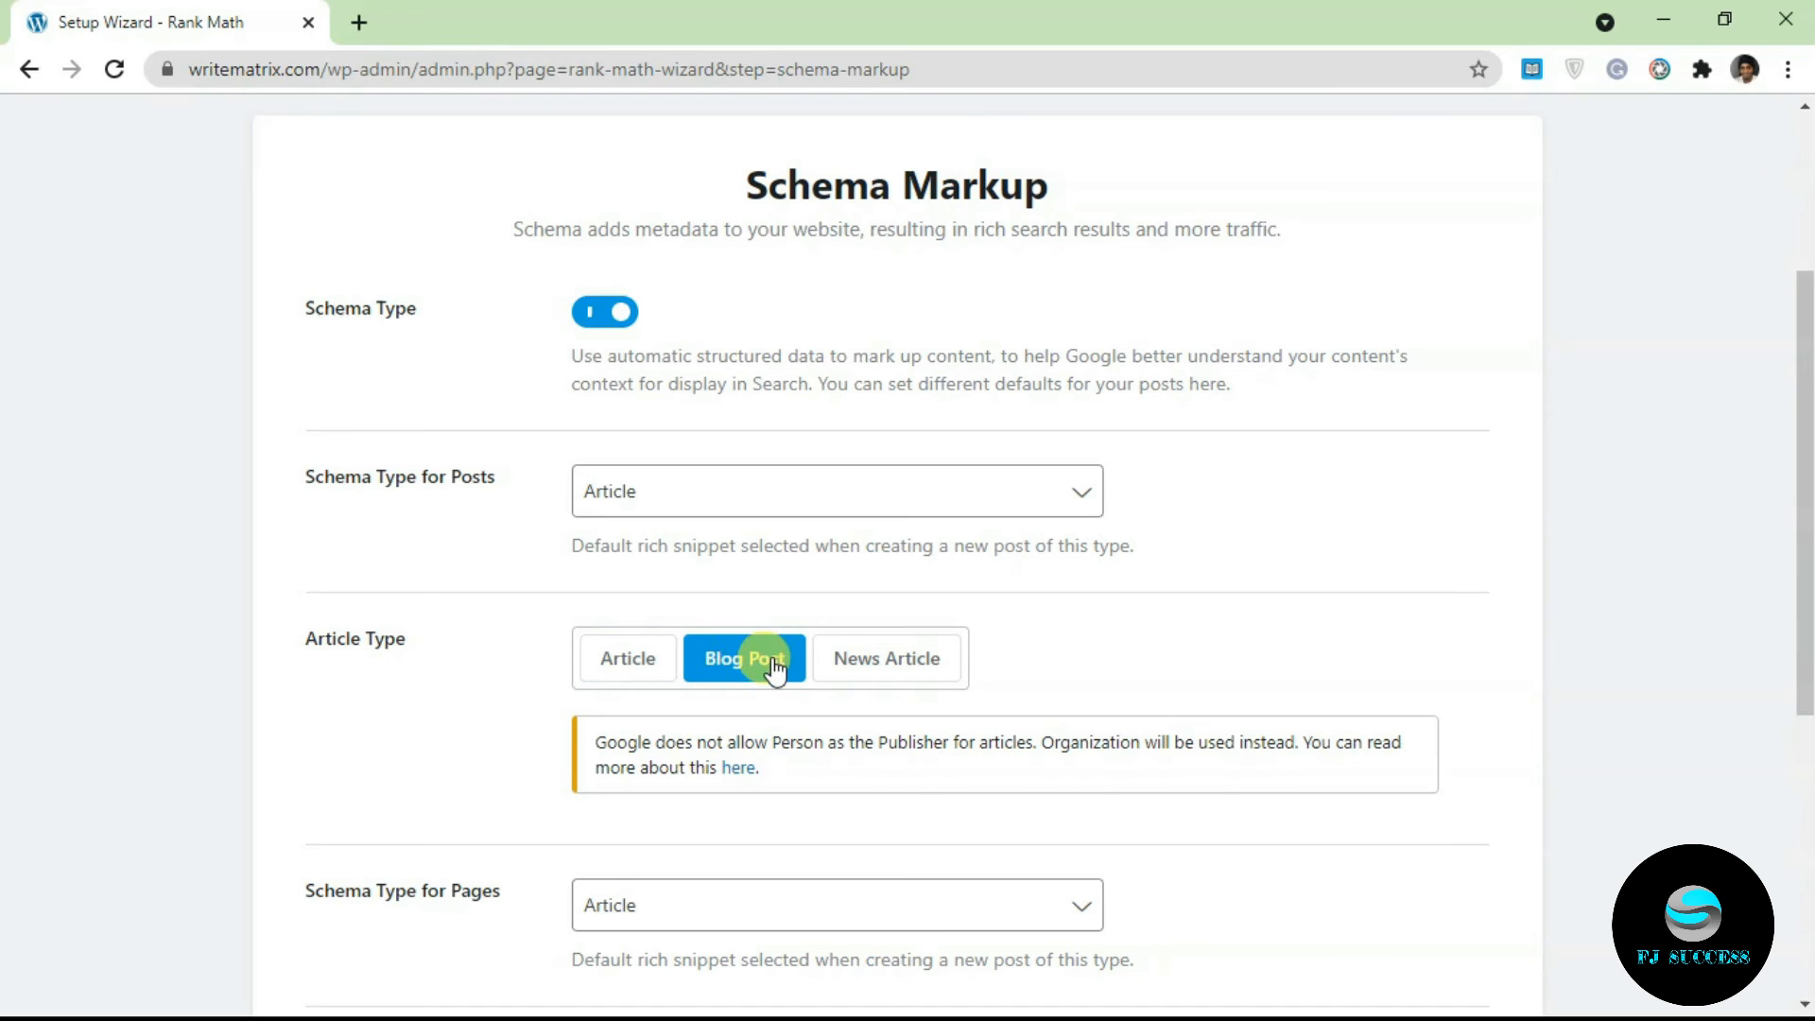
click(652, 661)
click(738, 659)
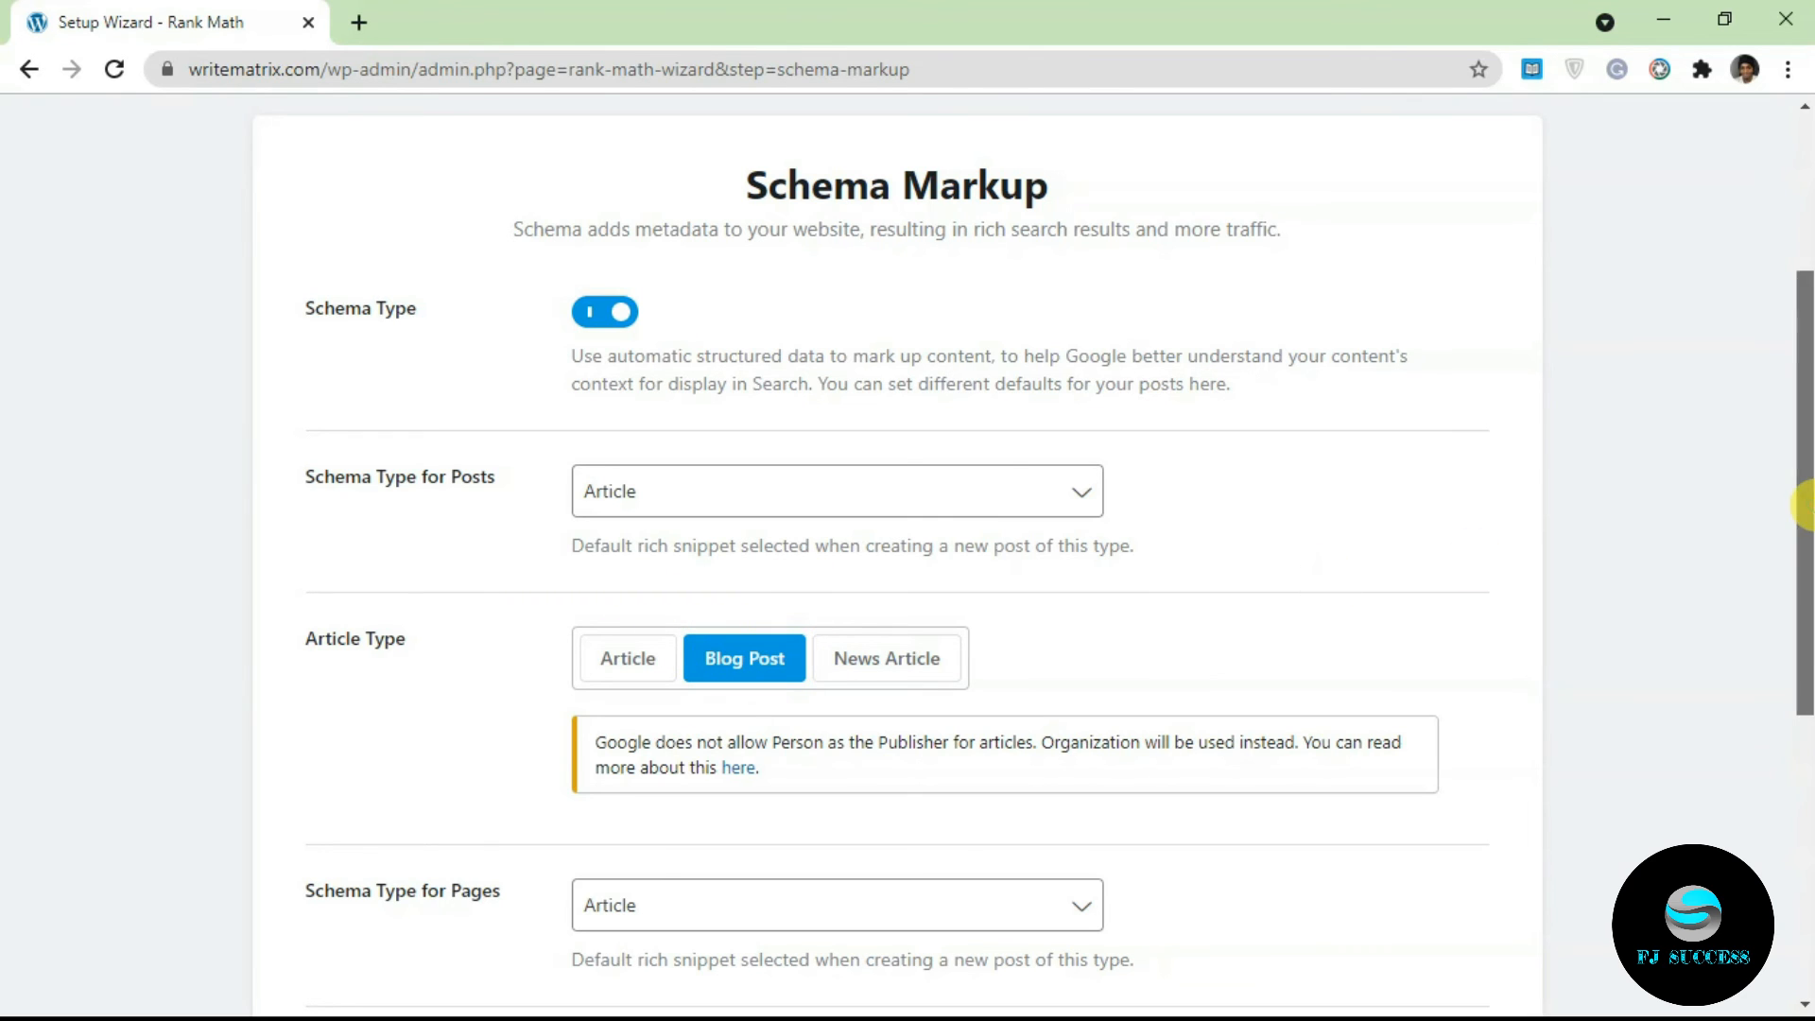
scroll(1804, 505, down, 3)
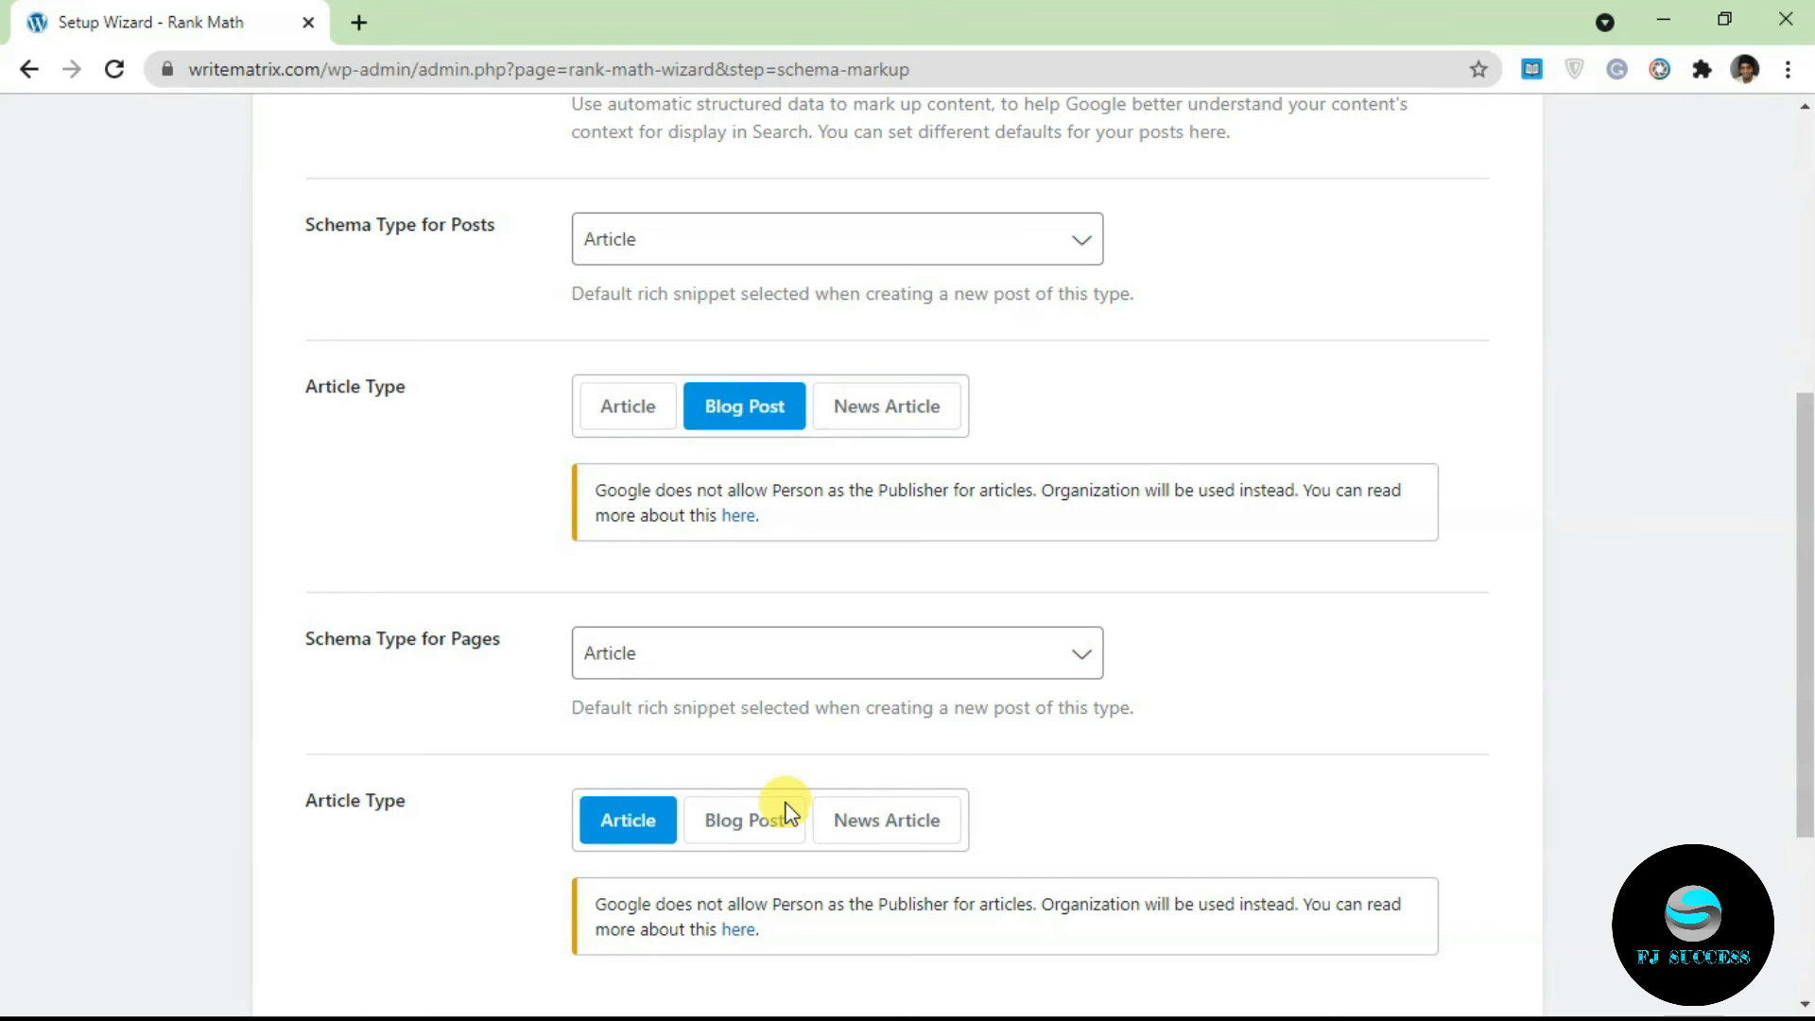
drag(1806, 648, 1761, 628)
scroll(1764, 636, down, 4)
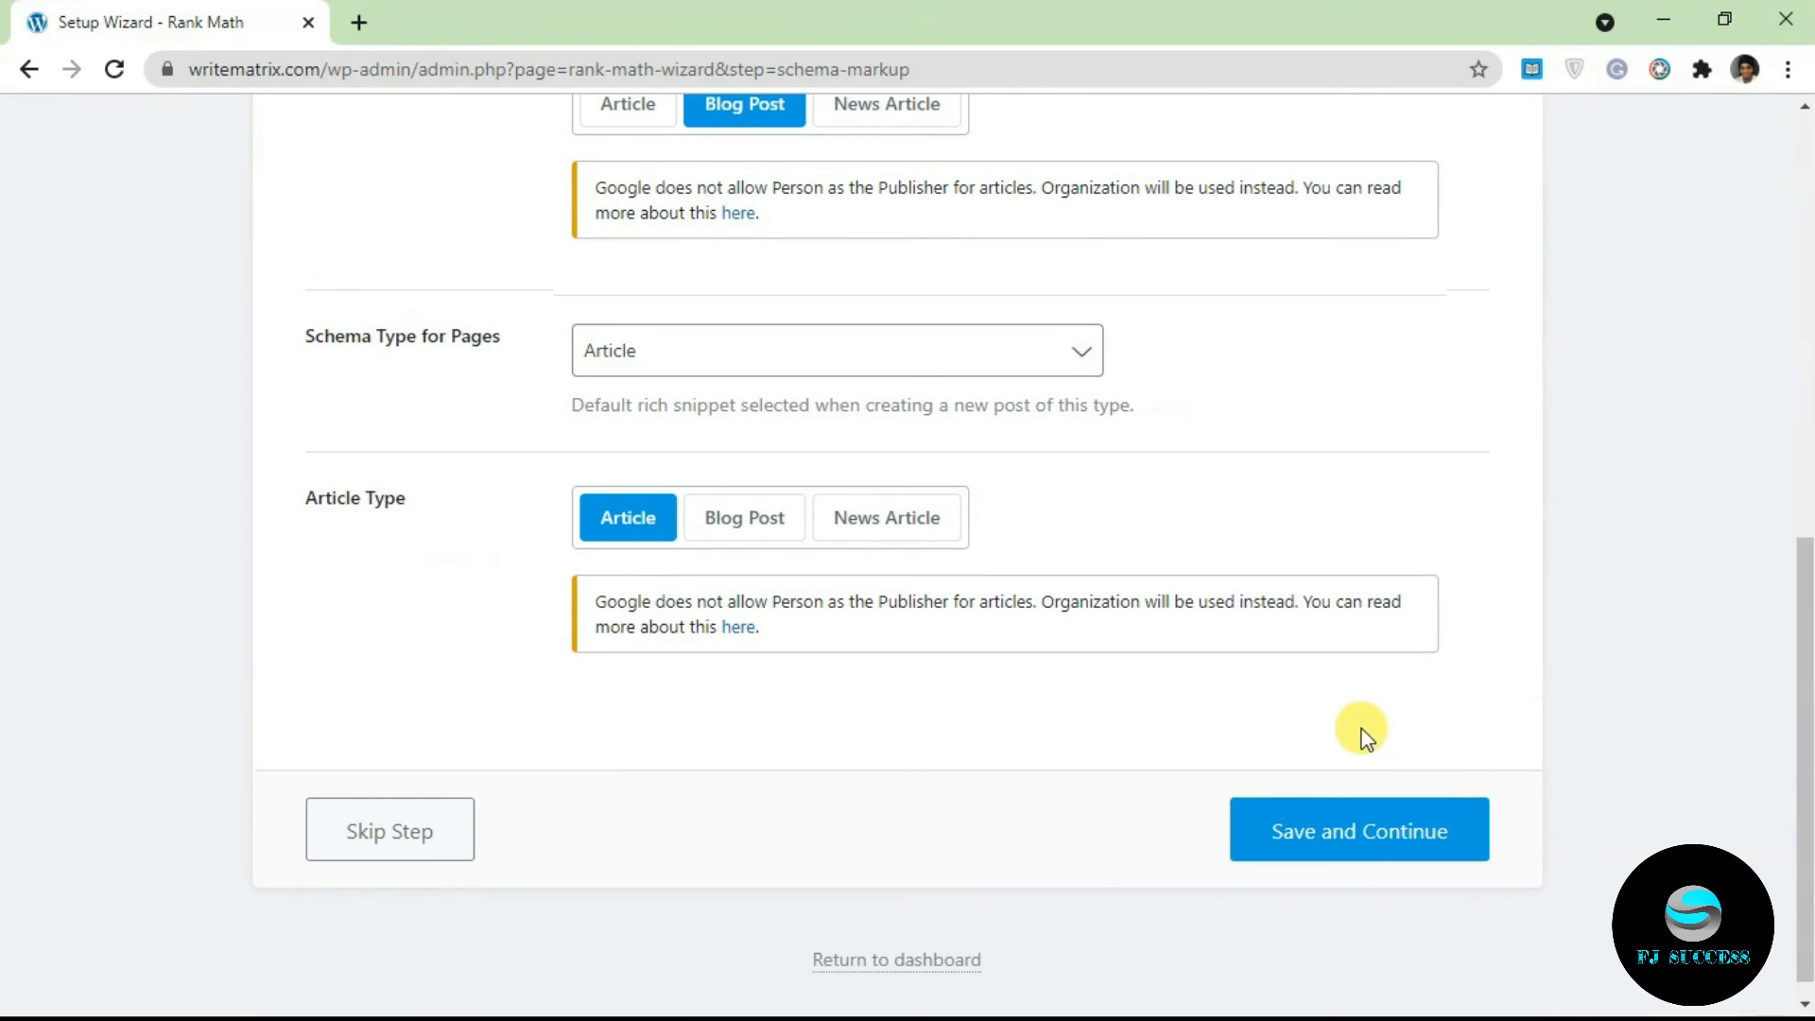
click(1336, 853)
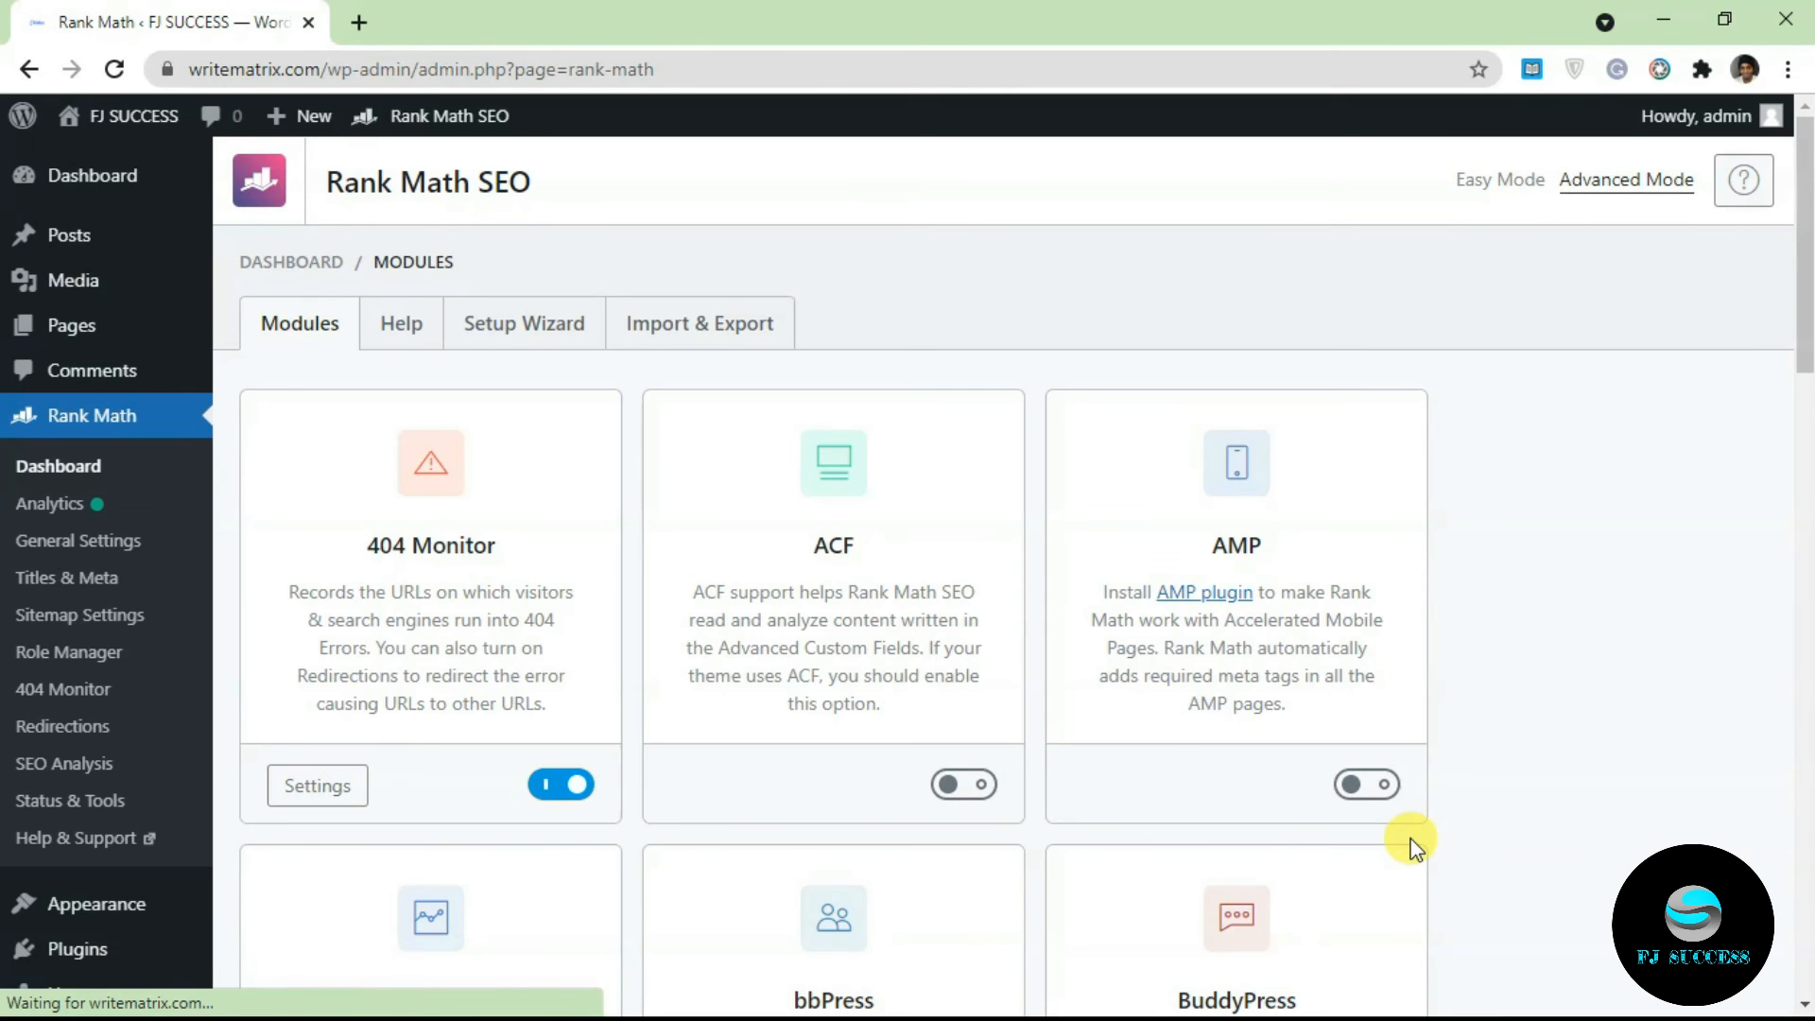
Step: Toggle the AMP module on and then back off
drag(1805, 312, 1673, 322)
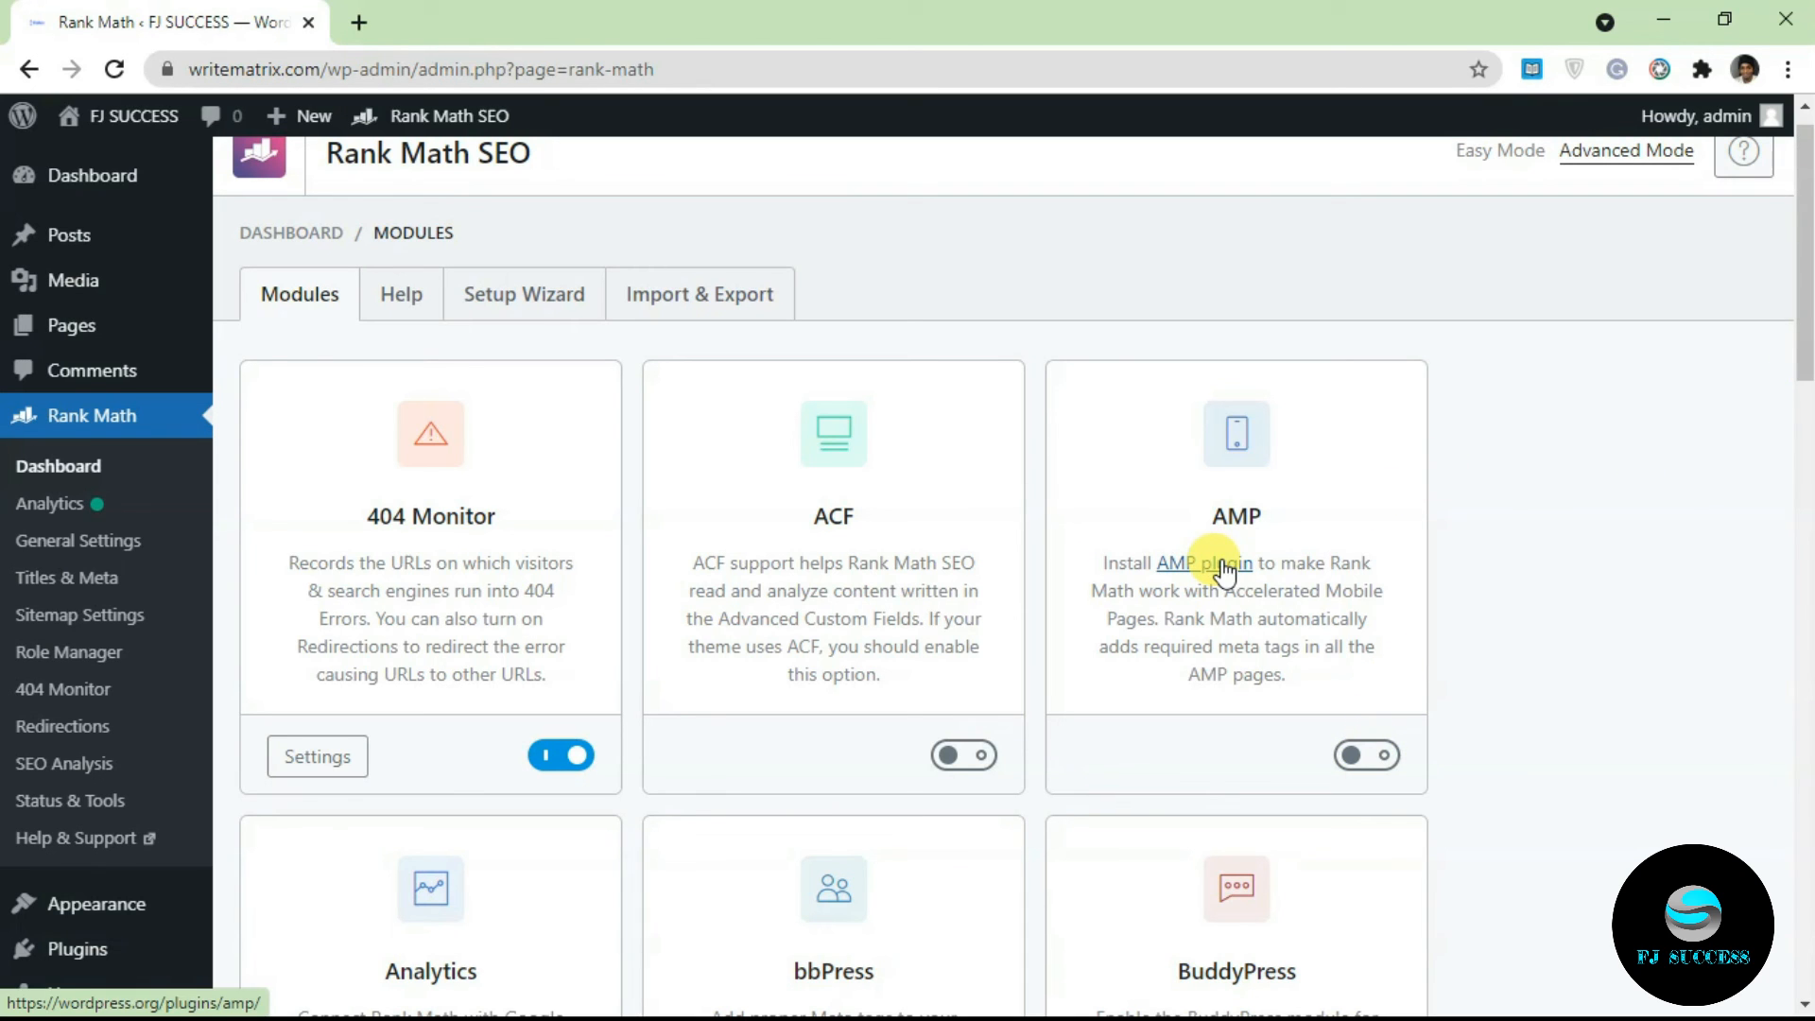
drag(1802, 342, 1806, 367)
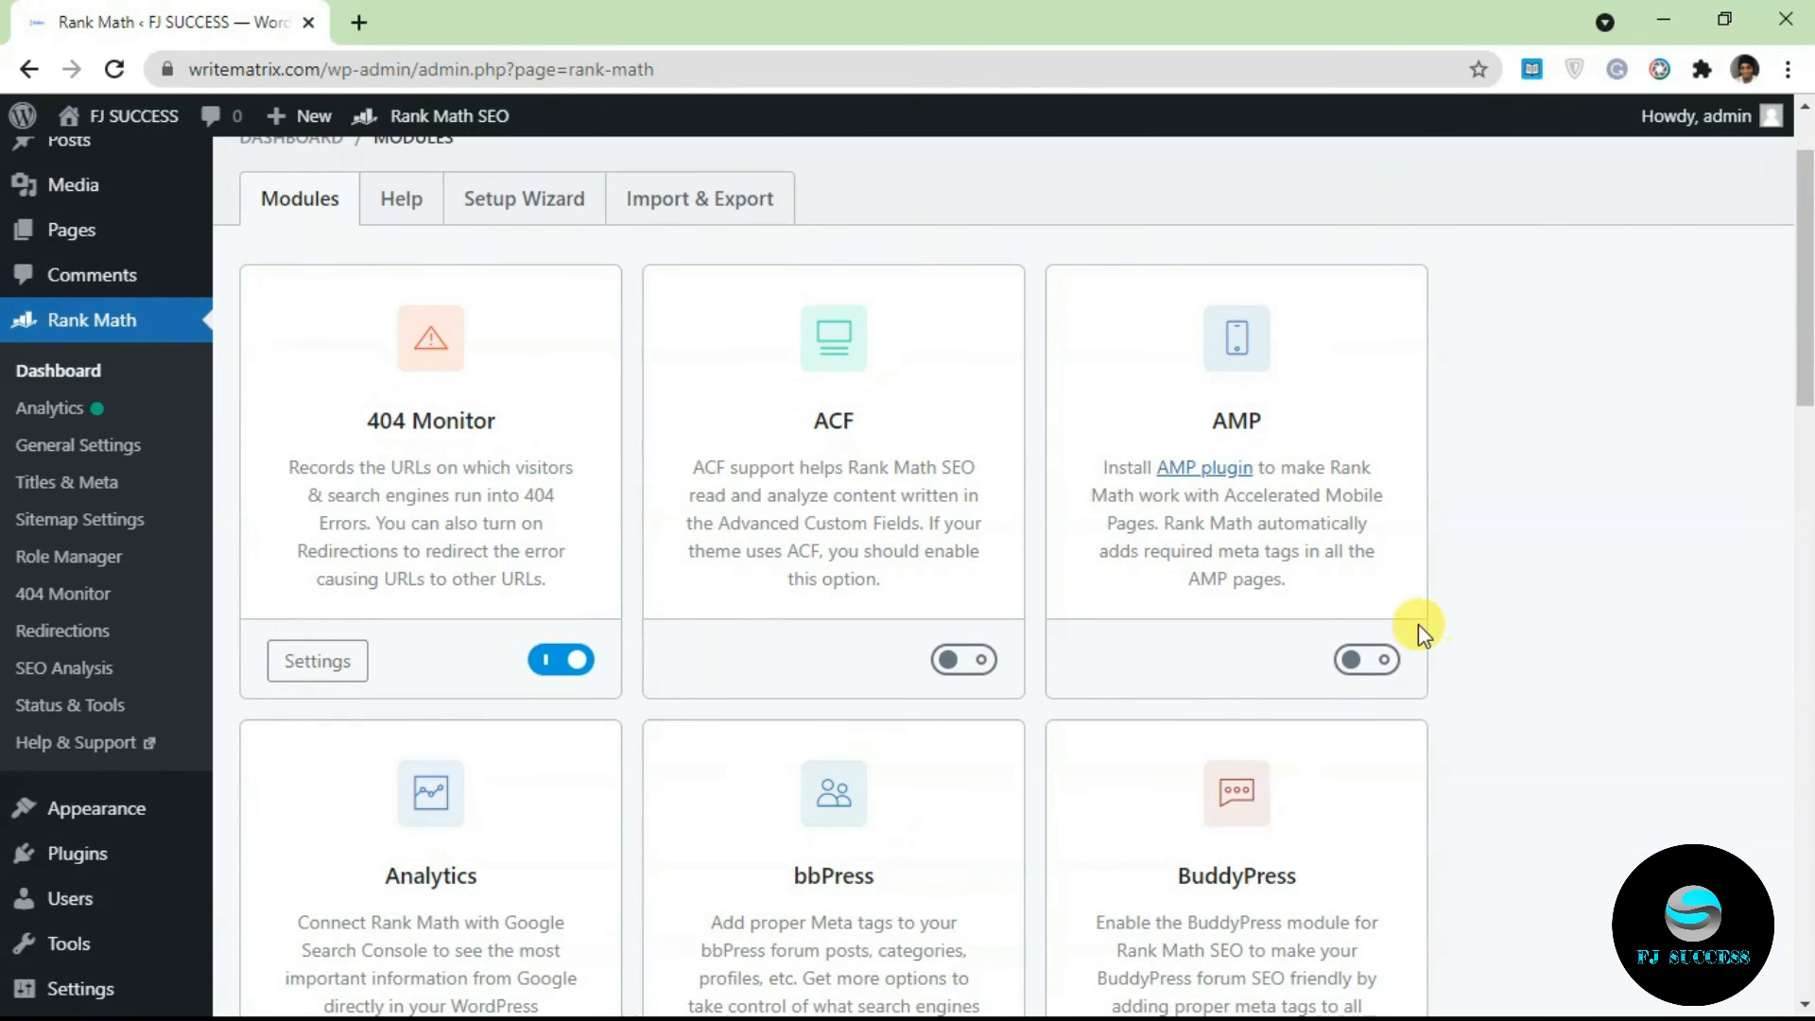
click(1367, 659)
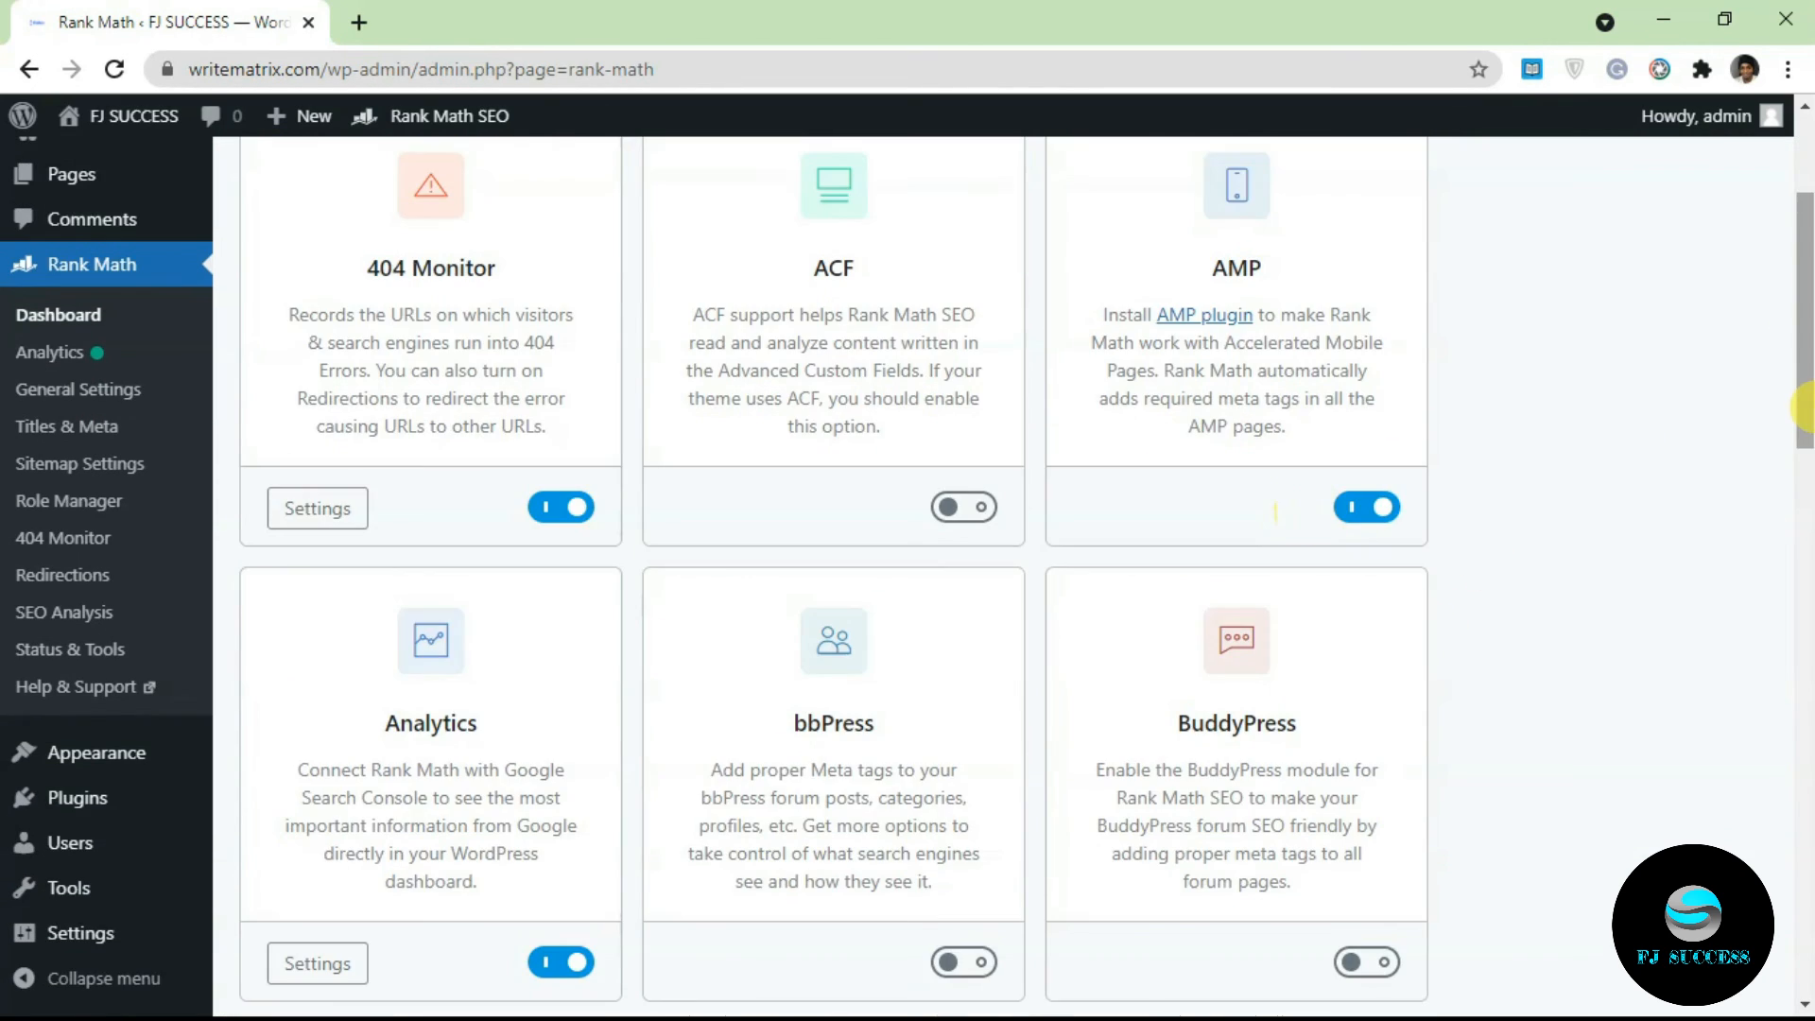
drag(1804, 406, 1809, 374)
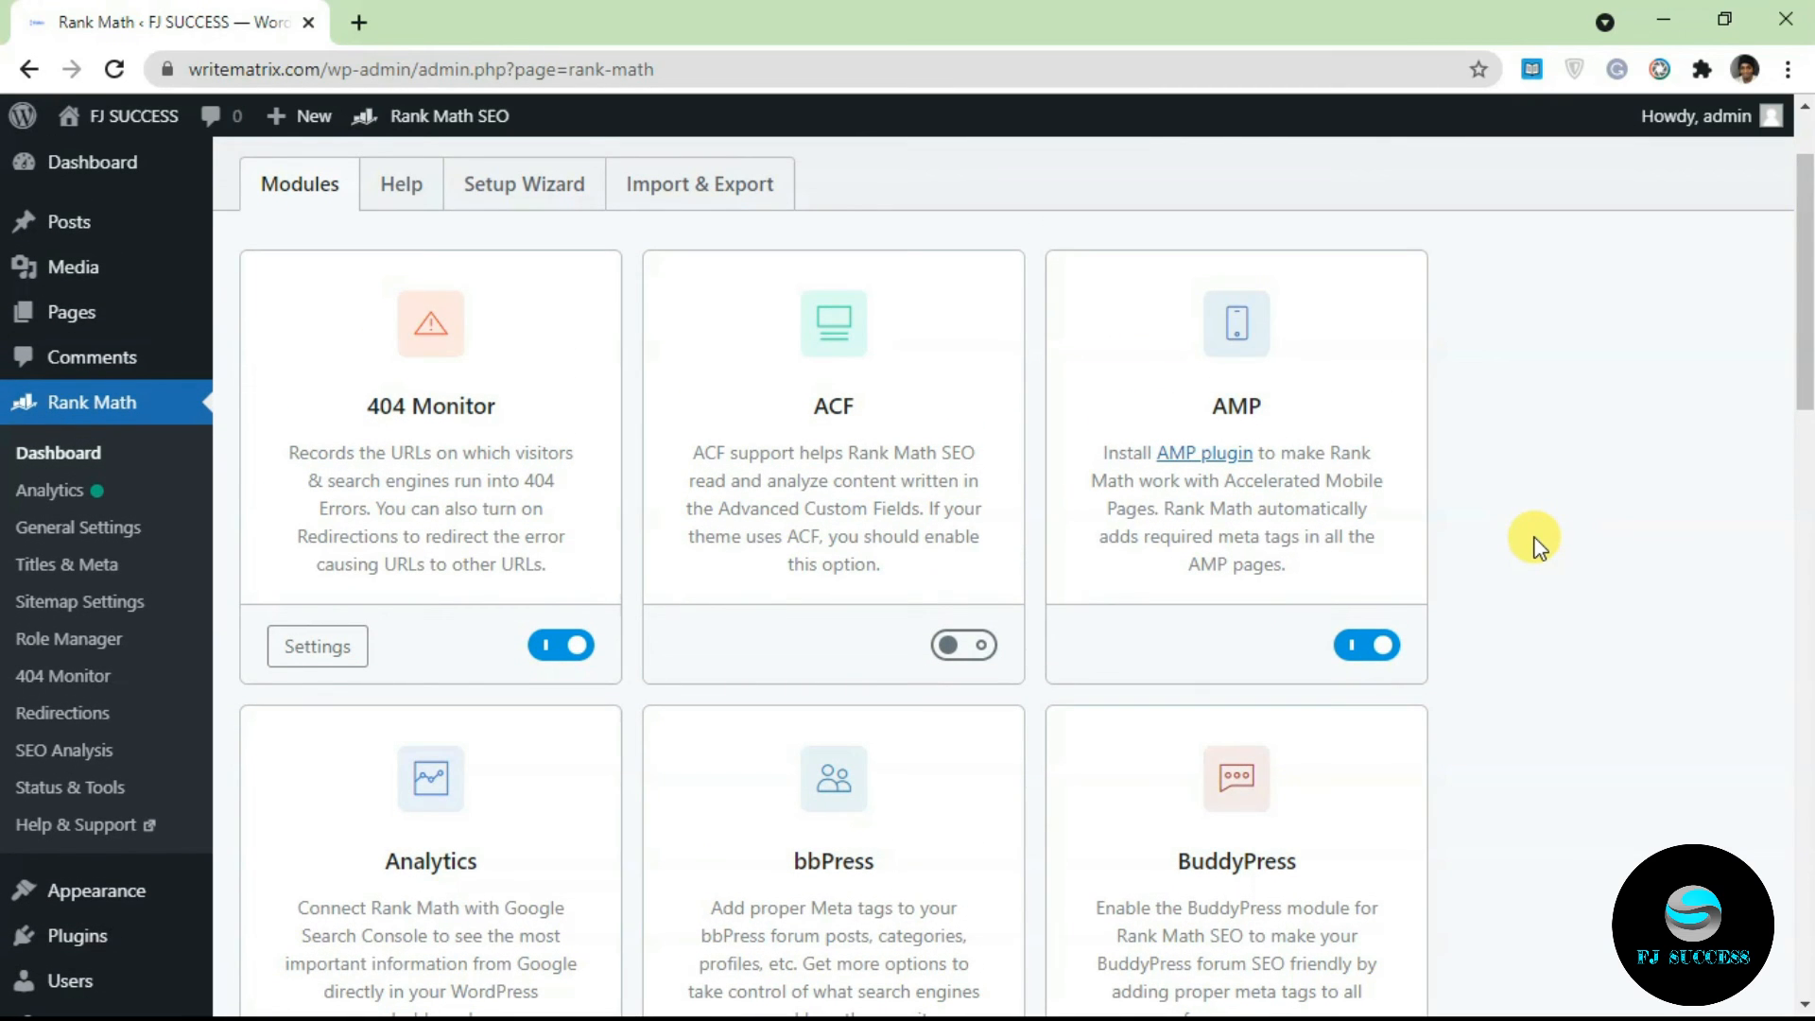
click(1370, 652)
Step: Enable the Image SEO module on the Modules dashboard
drag(1806, 300, 1806, 514)
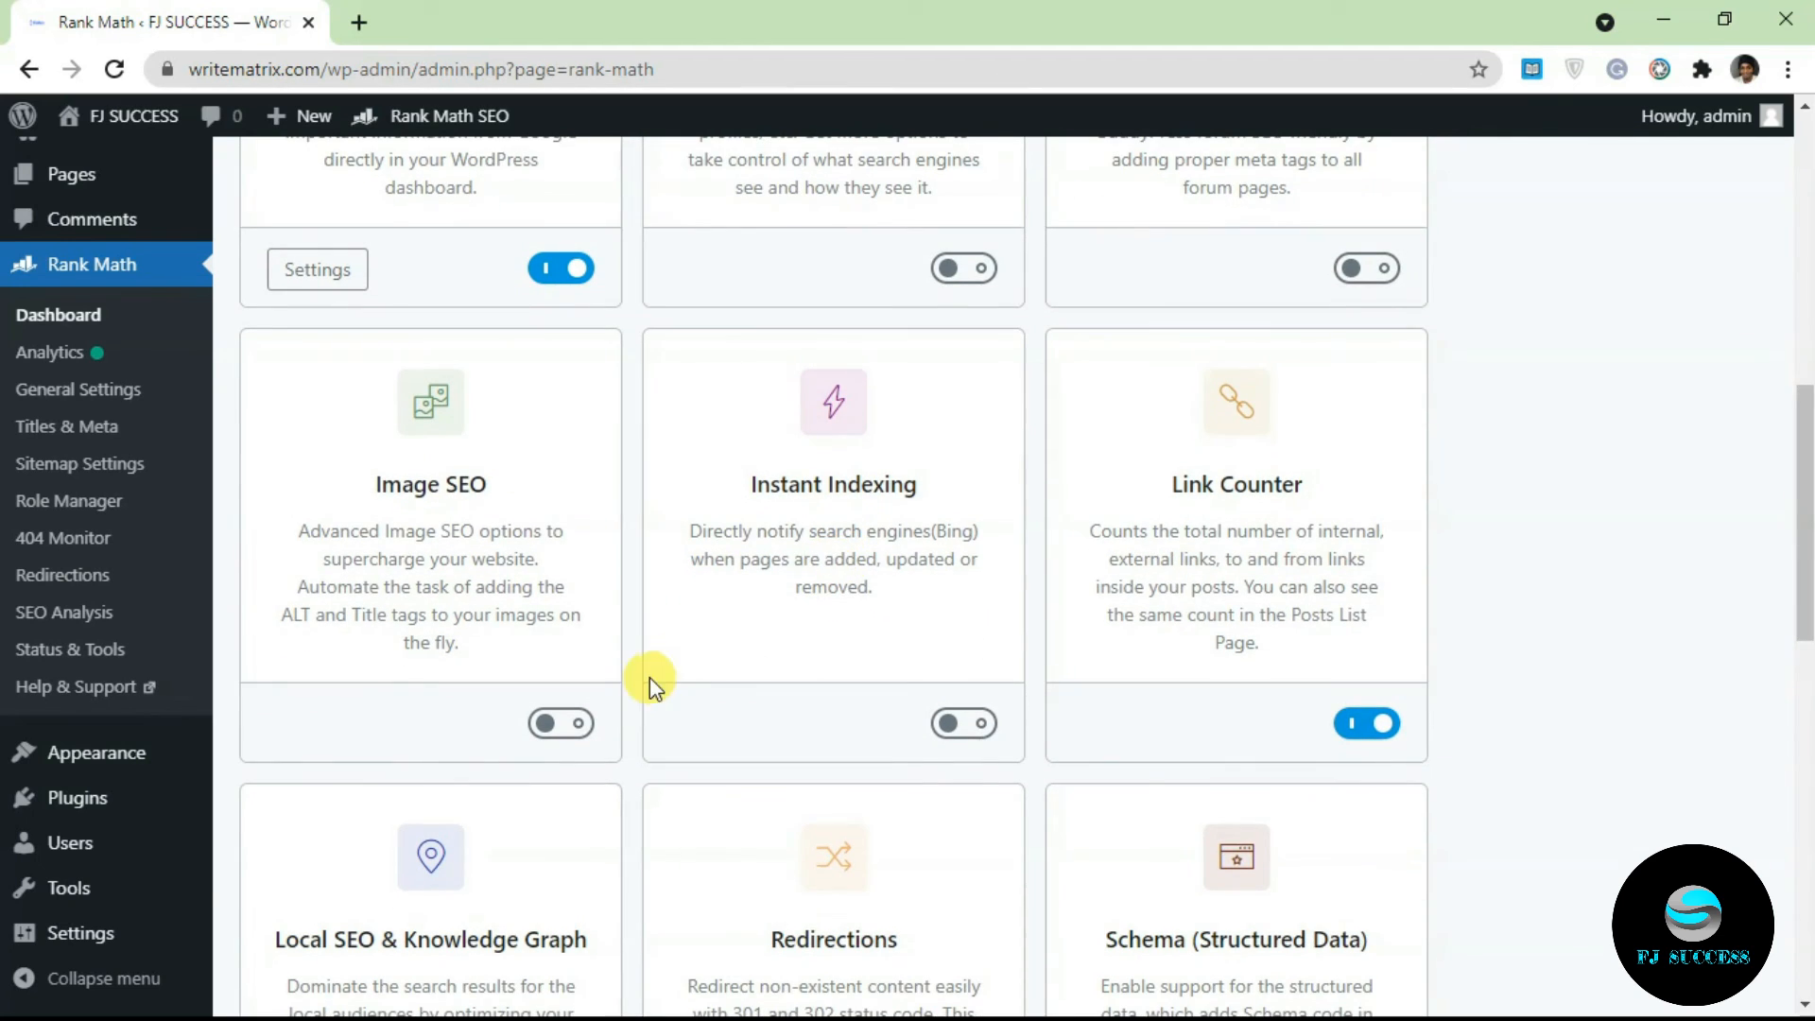
click(588, 724)
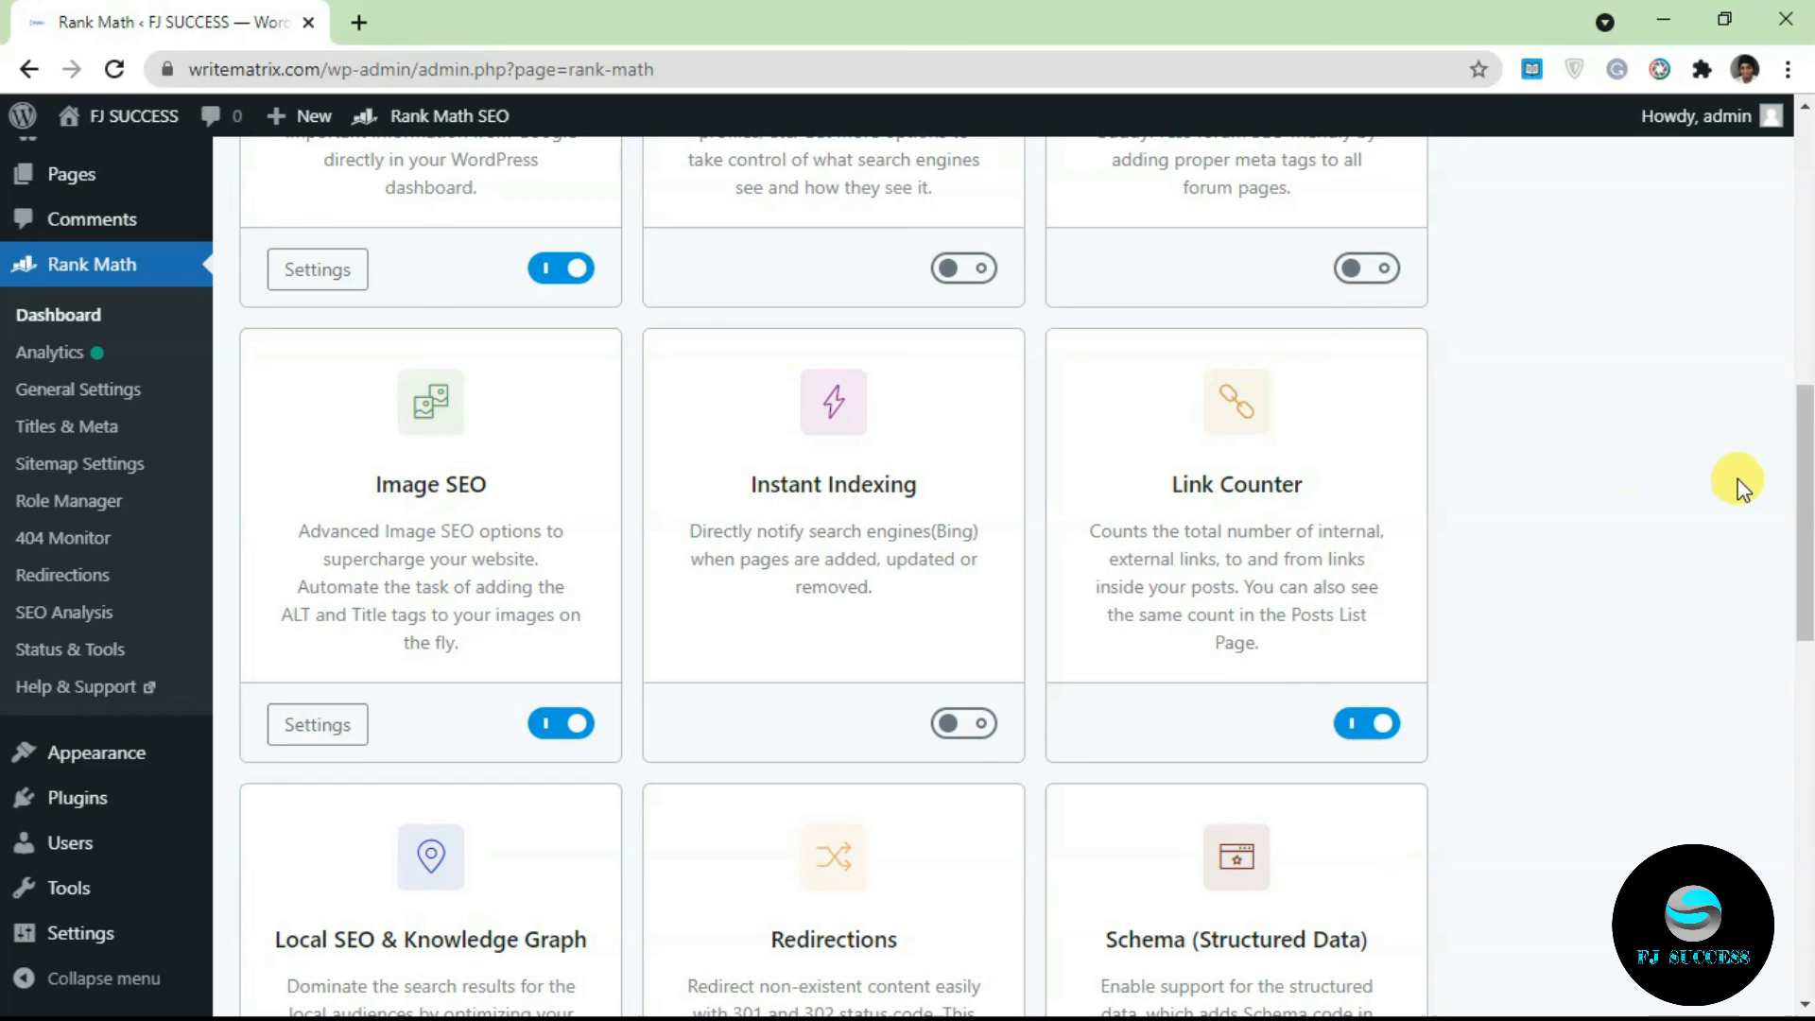
drag(1802, 515, 1774, 243)
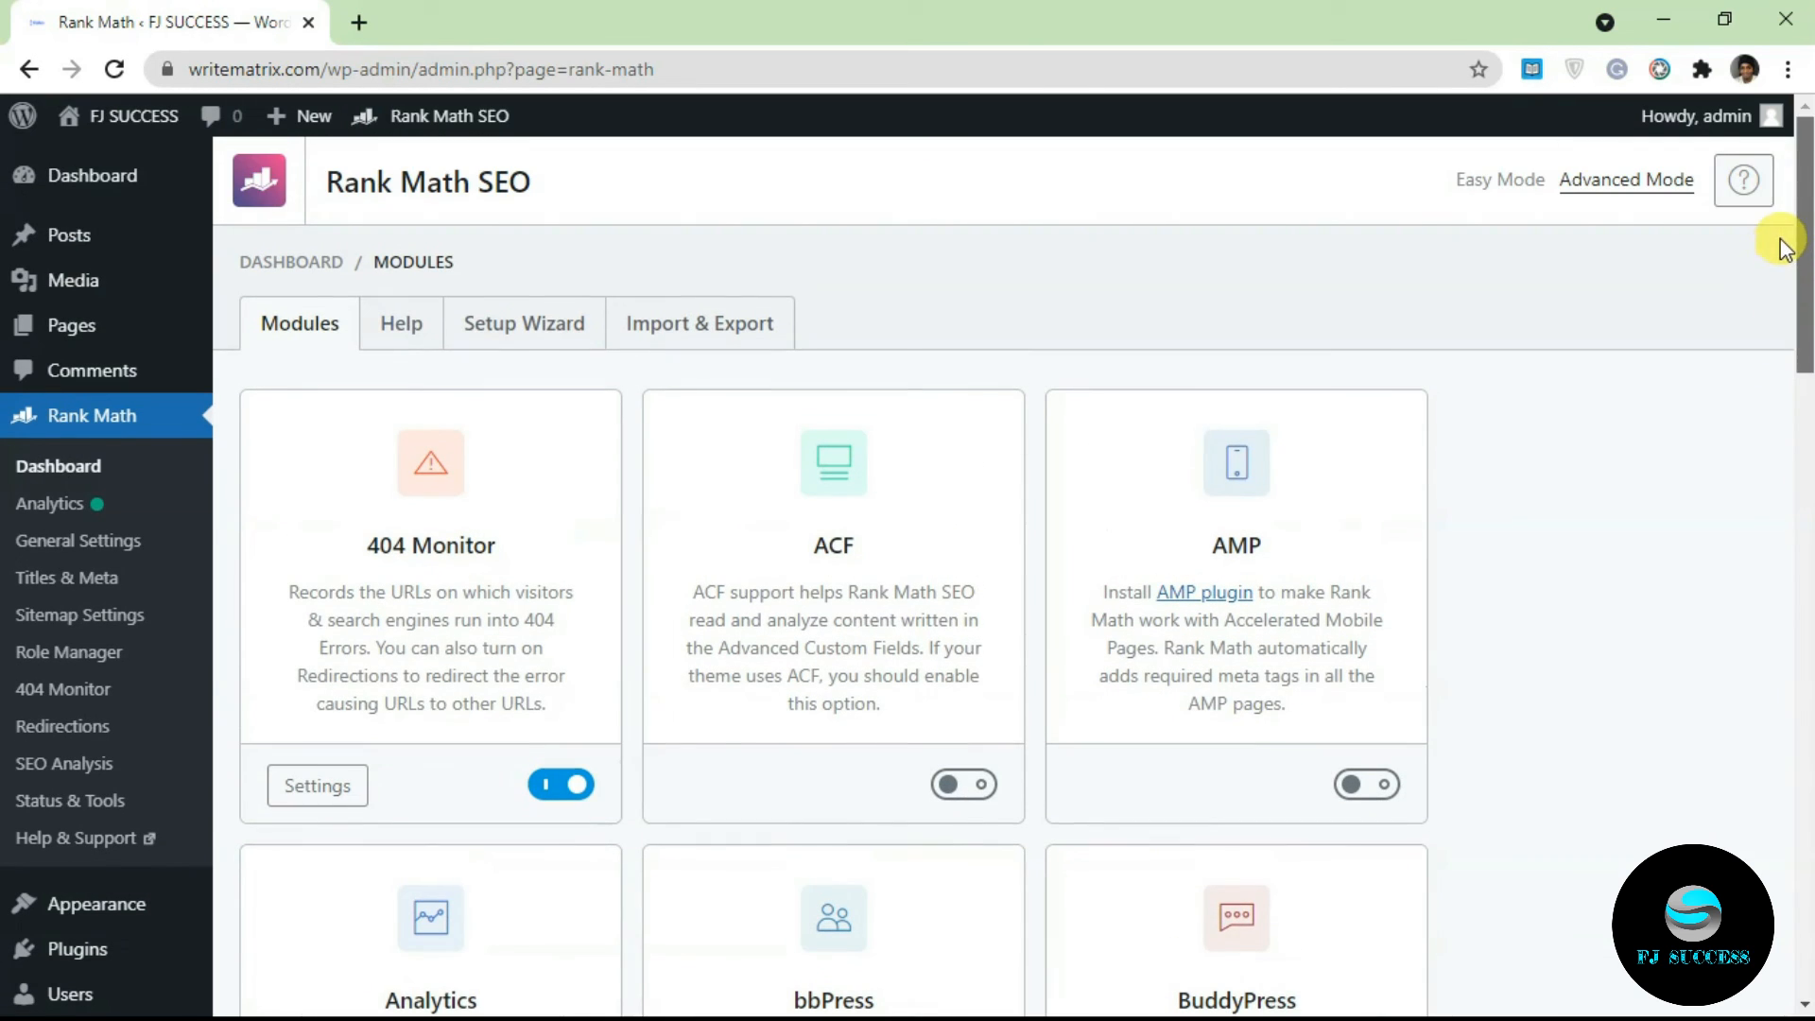
mouse_move(1806, 331)
mouse_down()
mouse_move(1808, 813)
mouse_move(1775, 417)
mouse_move(1793, 311)
mouse_up()
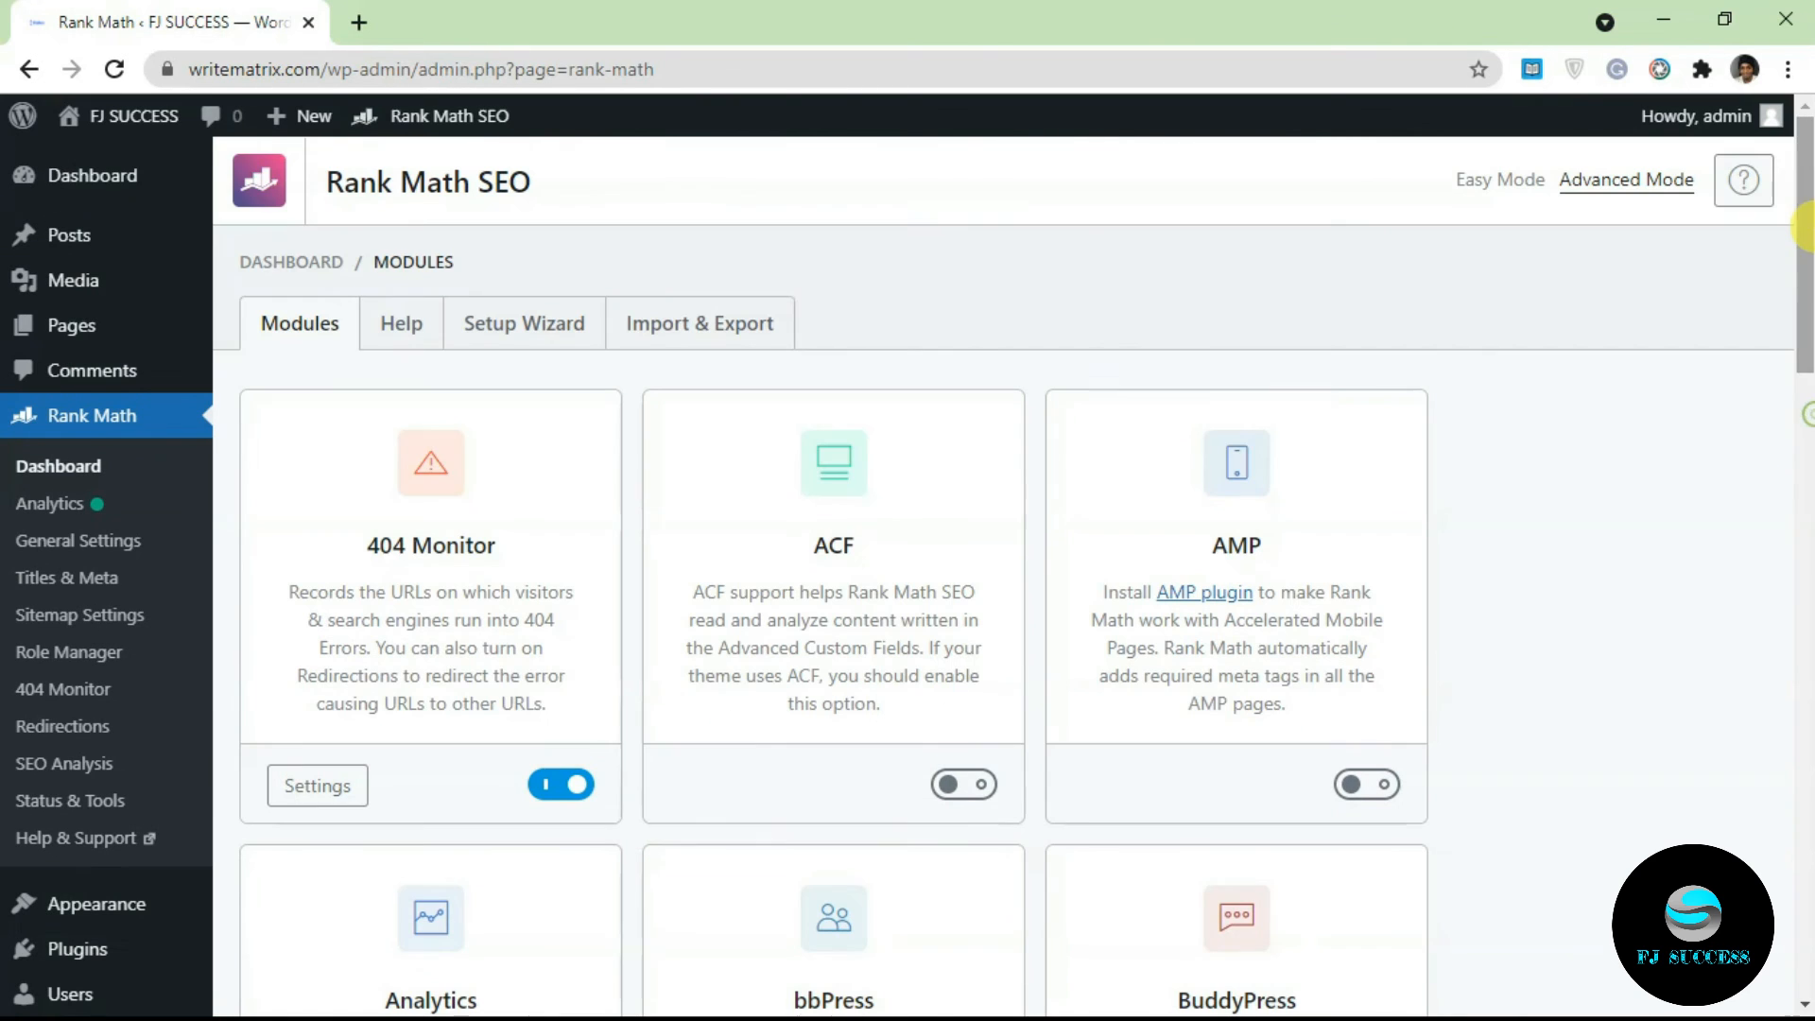